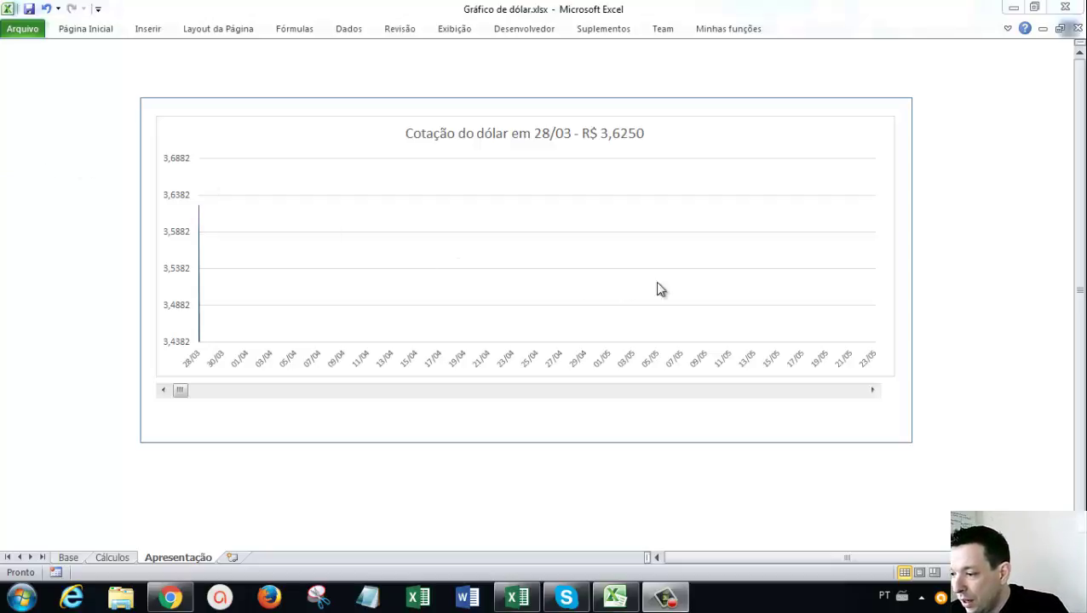
# Step: Step the dollar-rate chart forward day by day from 29/03 through its final date 23/05
pyautogui.click(873, 390)
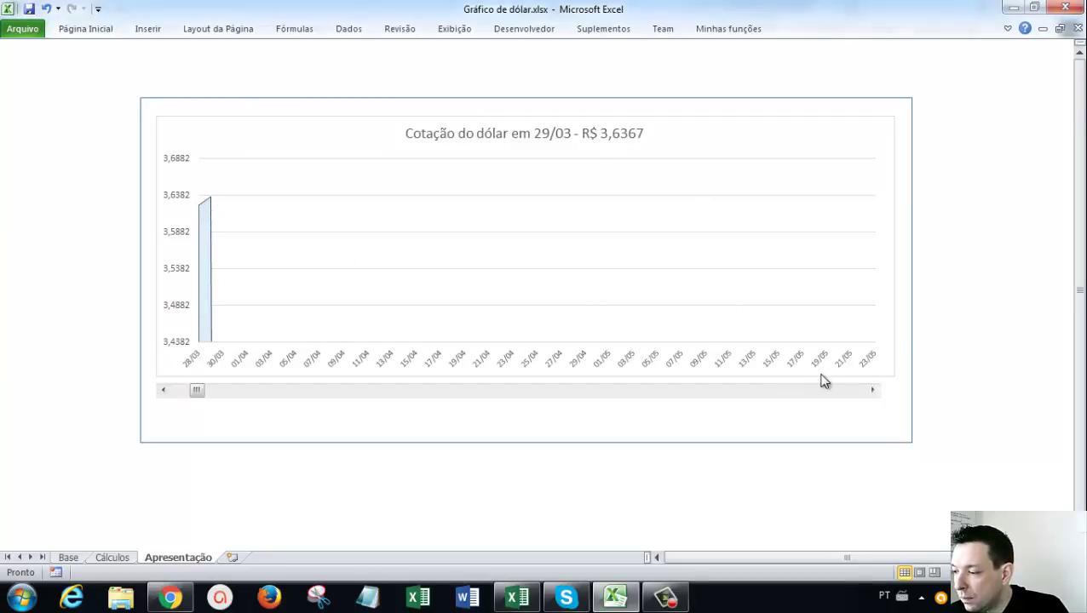
pyautogui.click(872, 391)
pyautogui.click(872, 390)
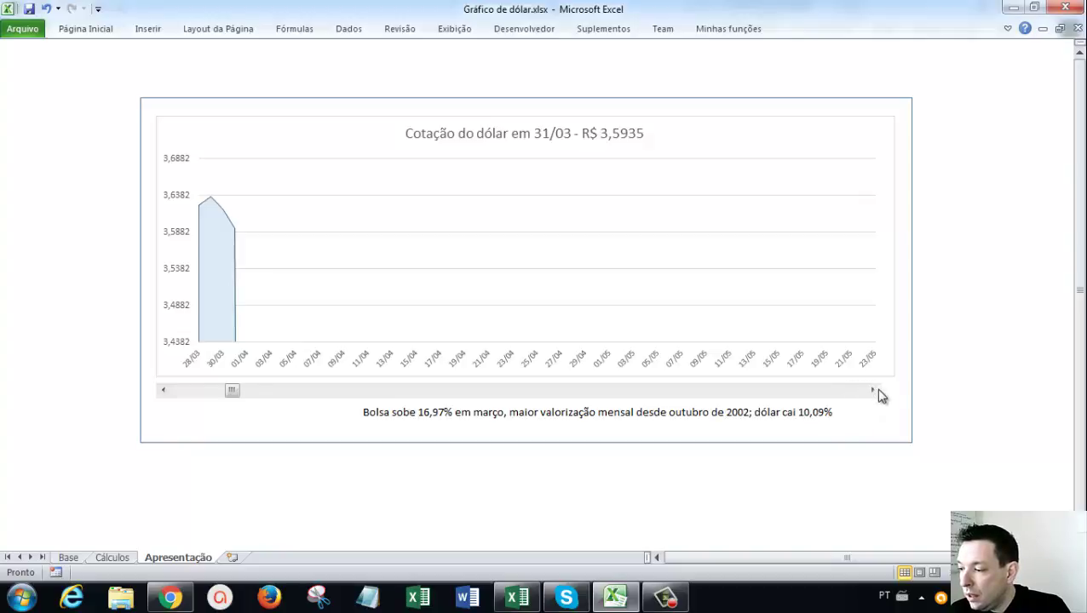
pyautogui.click(872, 390)
pyautogui.click(874, 391)
pyautogui.click(875, 391)
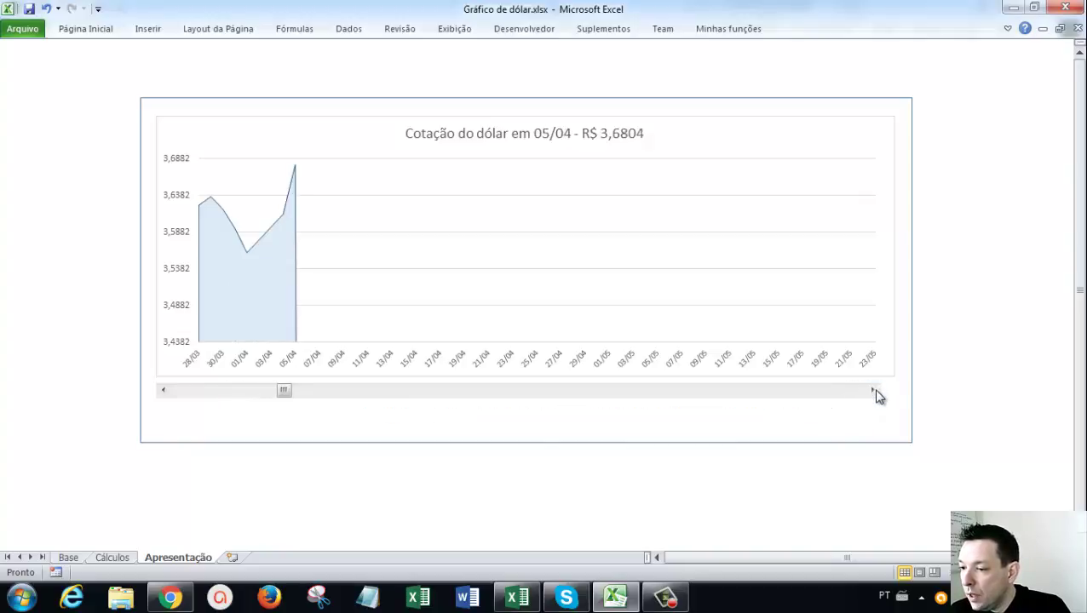
pyautogui.click(875, 391)
pyautogui.click(873, 390)
pyautogui.click(873, 390)
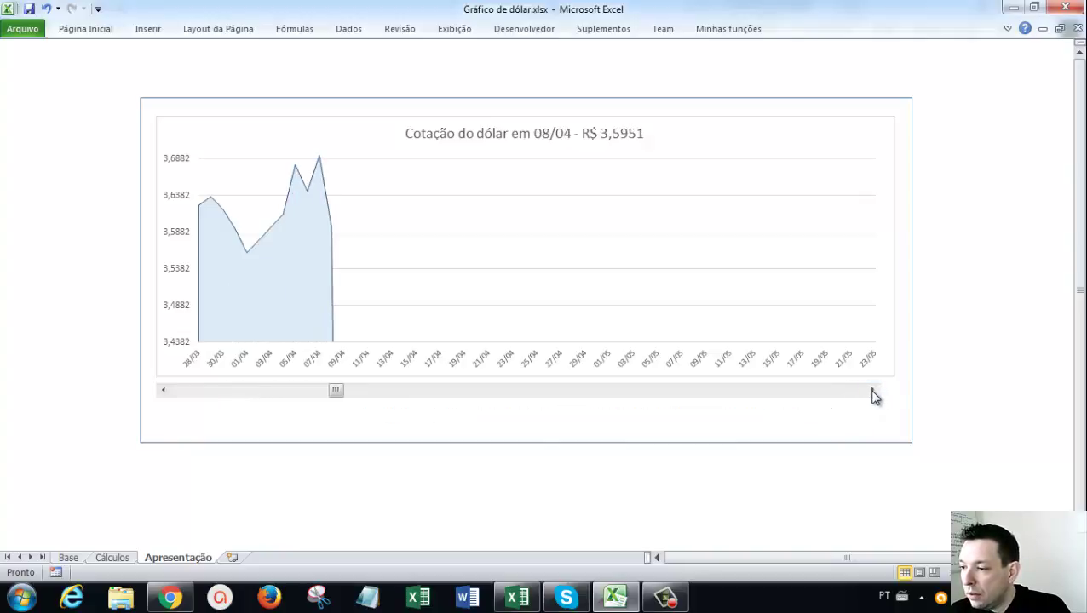
pyautogui.click(873, 390)
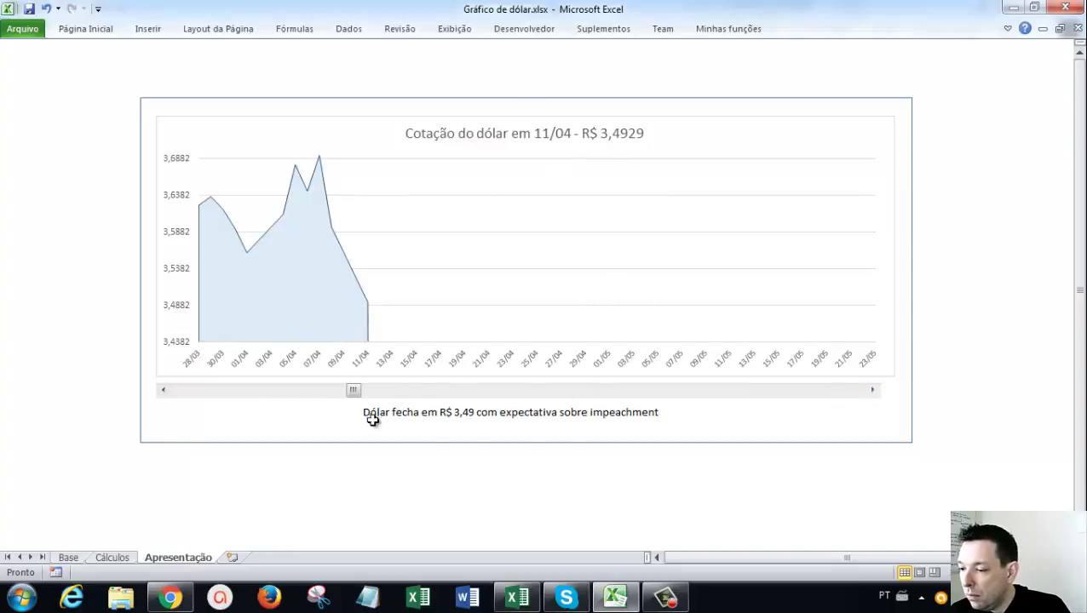
pyautogui.click(873, 390)
pyautogui.click(873, 390)
pyautogui.click(873, 390)
pyautogui.click(873, 390)
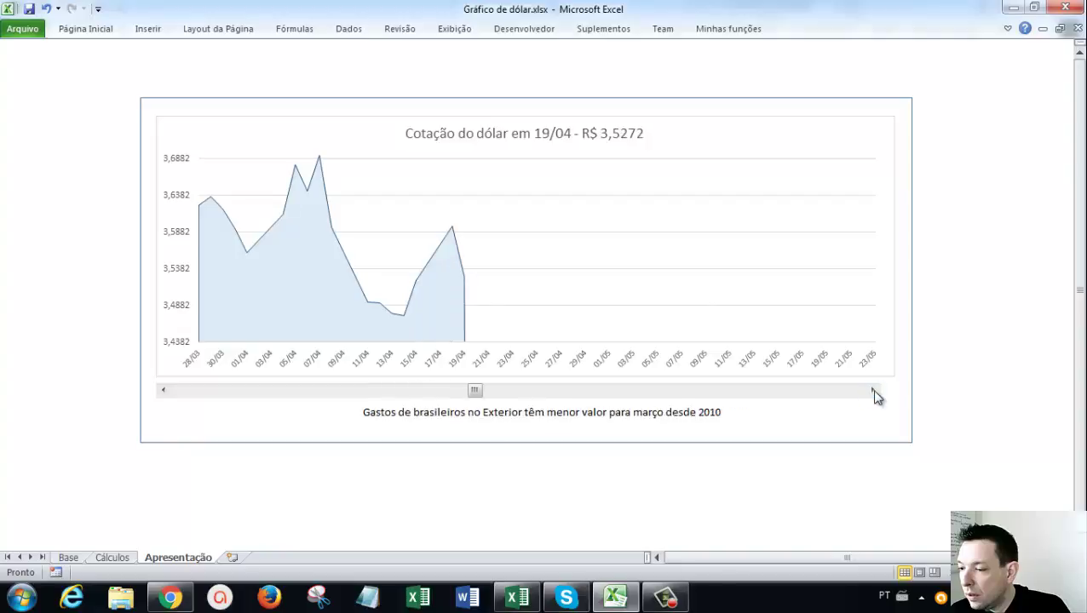
pyautogui.click(873, 390)
pyautogui.click(875, 393)
pyautogui.click(849, 393)
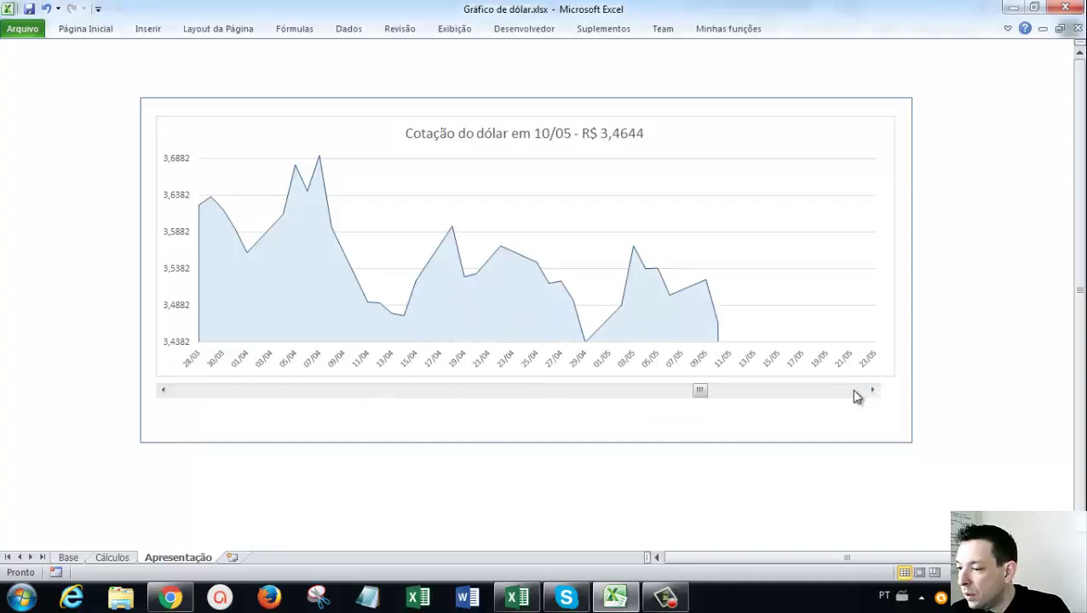
pyautogui.click(856, 393)
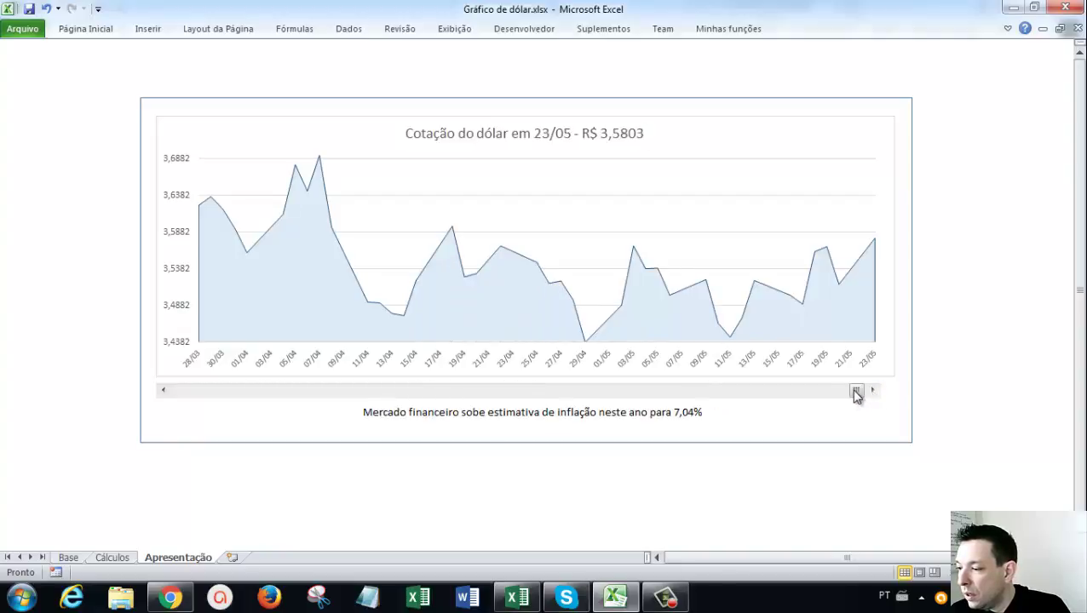
# Step: Jump the chart back to its first date 28/03, then step forward to 29/03 and back
pyautogui.click(180, 394)
pyautogui.click(181, 393)
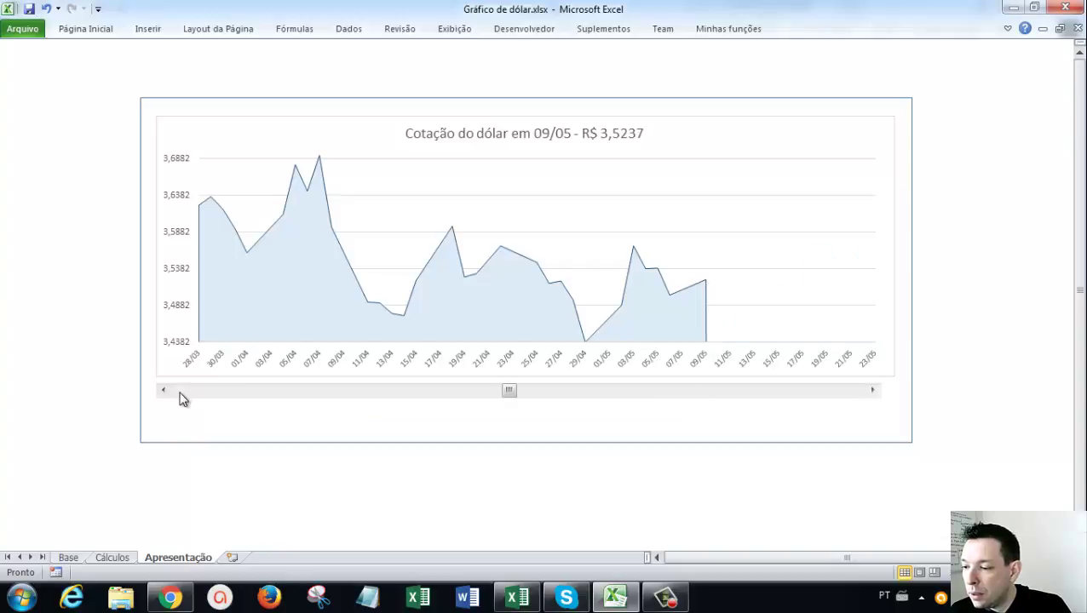
pyautogui.click(180, 394)
pyautogui.click(179, 394)
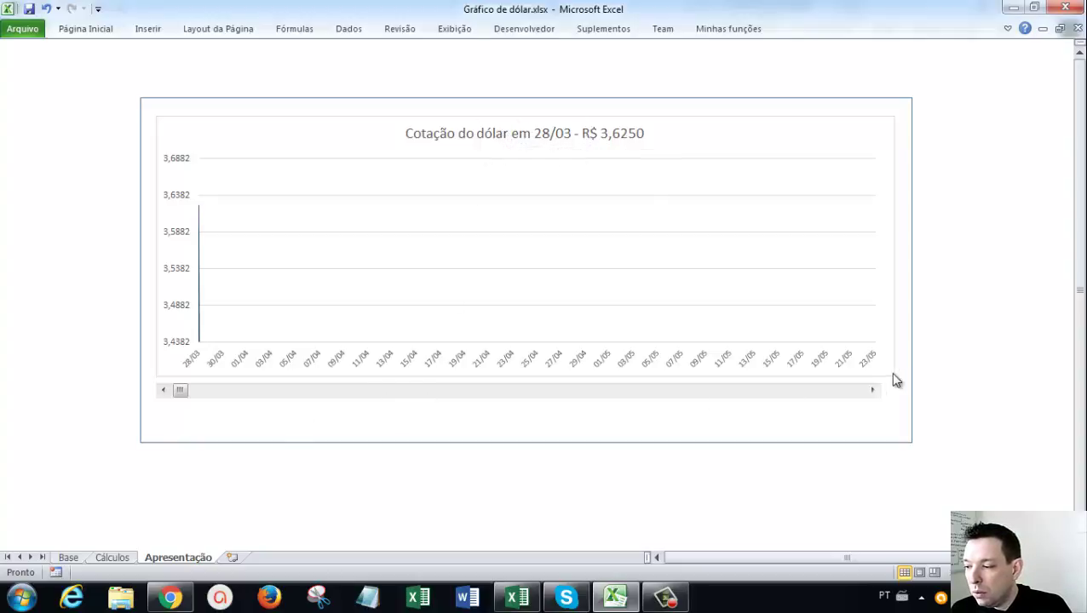
pyautogui.click(872, 390)
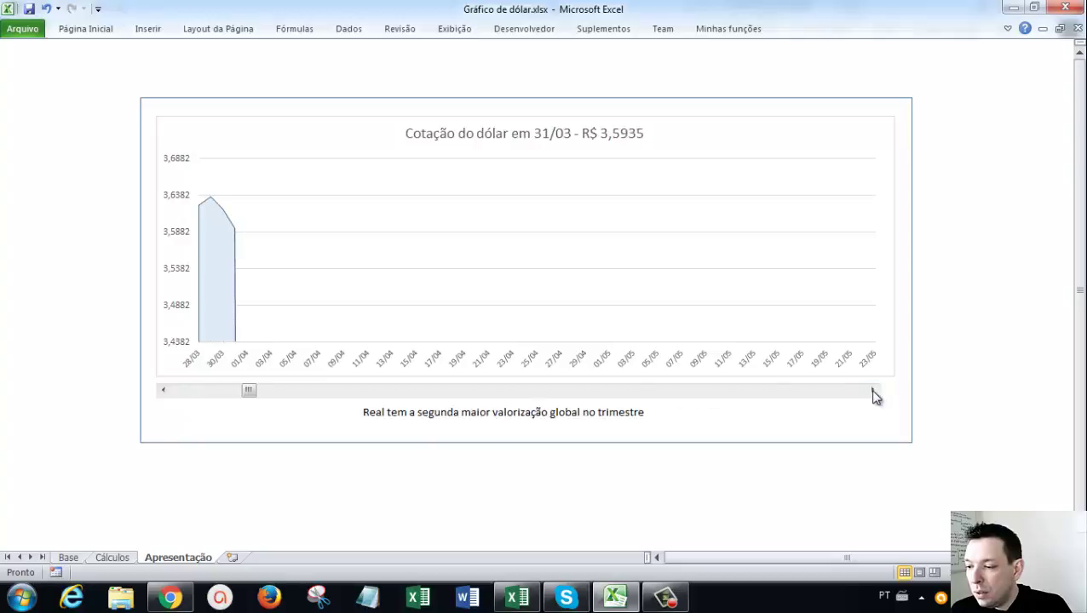
pyautogui.click(161, 391)
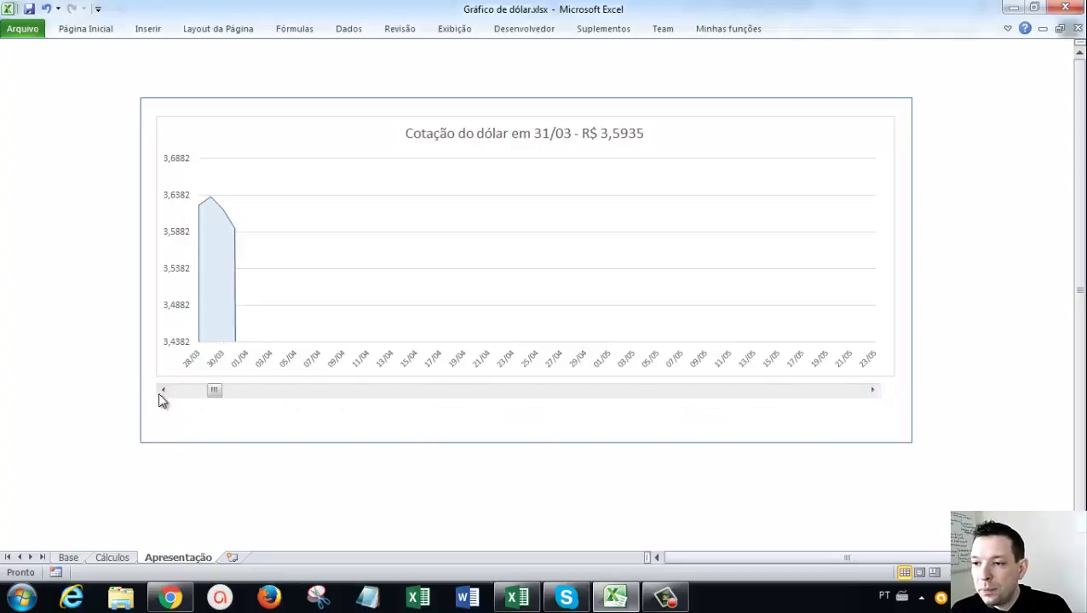
pyautogui.click(161, 391)
pyautogui.click(161, 390)
# Step: Minimize the chart workbook to reveal Pasta1 and rename its first sheet Base
pyautogui.press('super+Down')
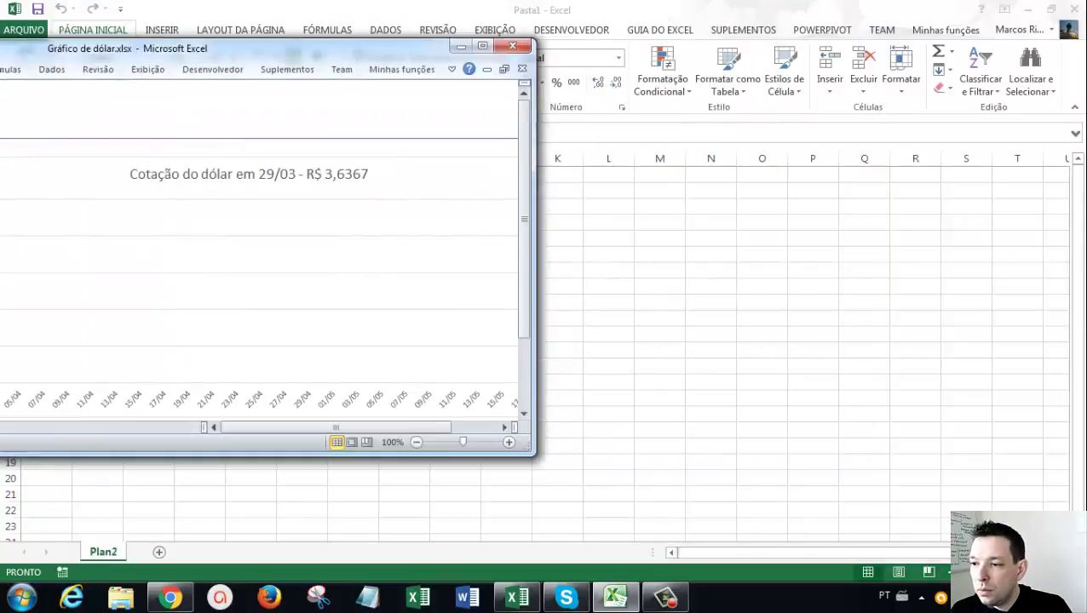
pyautogui.press('super+Down')
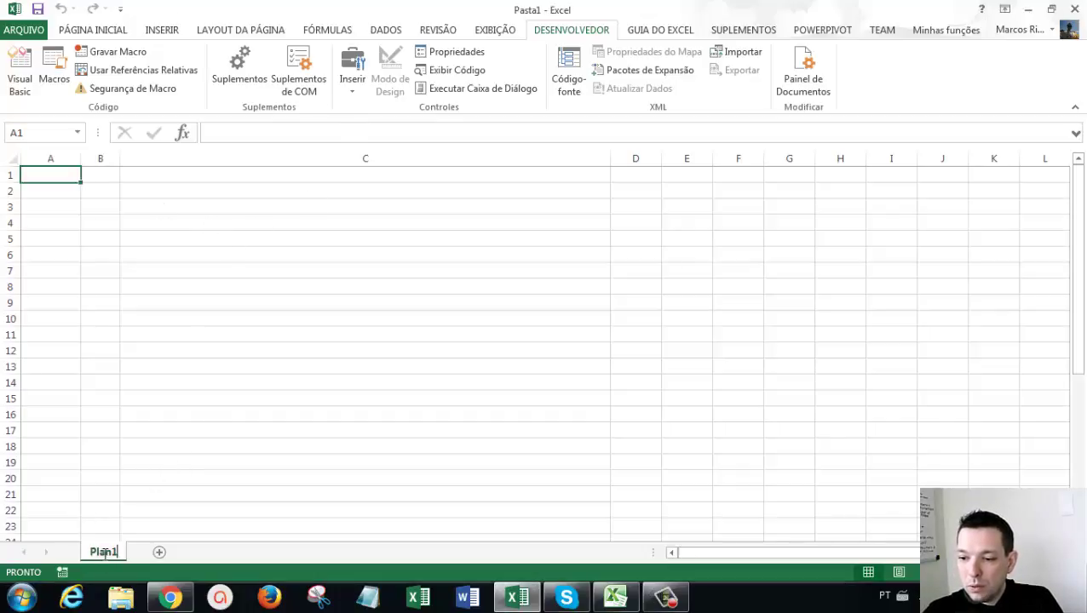
pyautogui.doubleClick(103, 553)
pyautogui.click(154, 491)
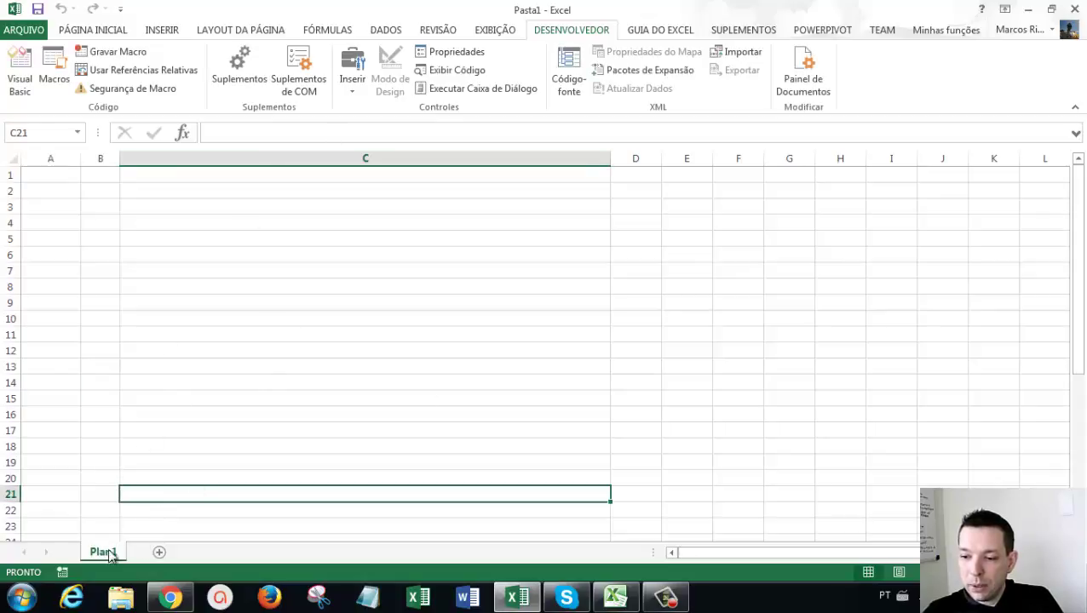
pyautogui.doubleClick(104, 552)
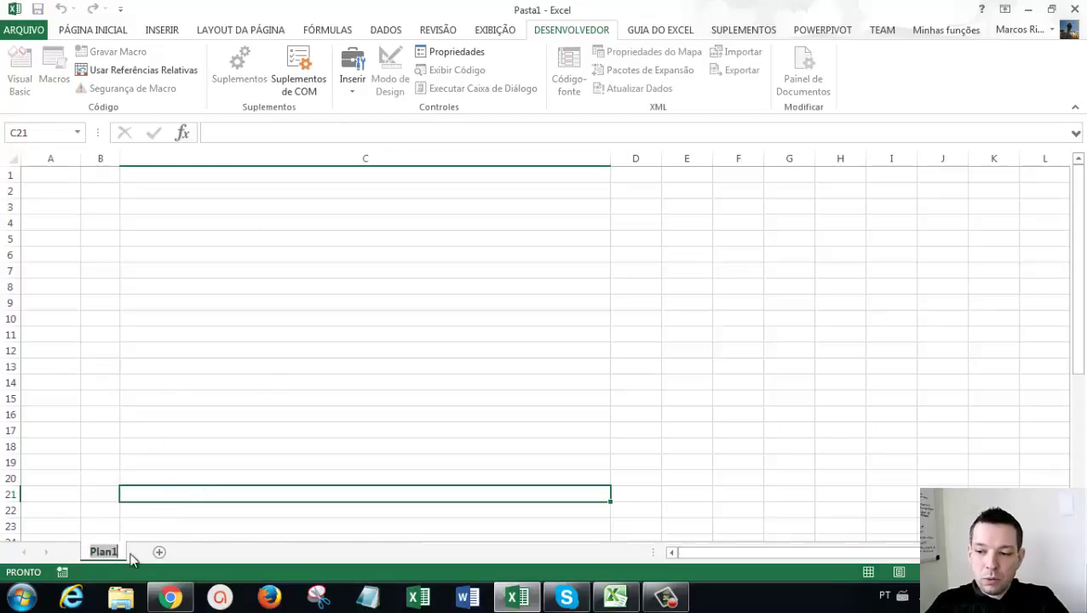
pyautogui.write('Base')
pyautogui.press('Return')
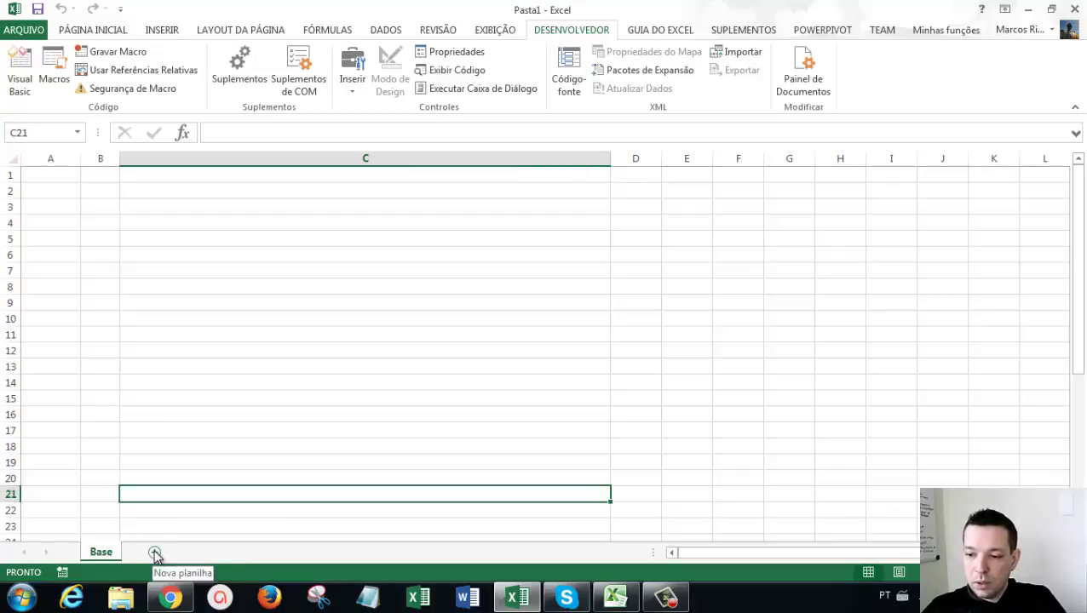
# Step: Add two more sheets named Cálculos and Apresentação
pyautogui.click(153, 553)
pyautogui.doubleClick(143, 554)
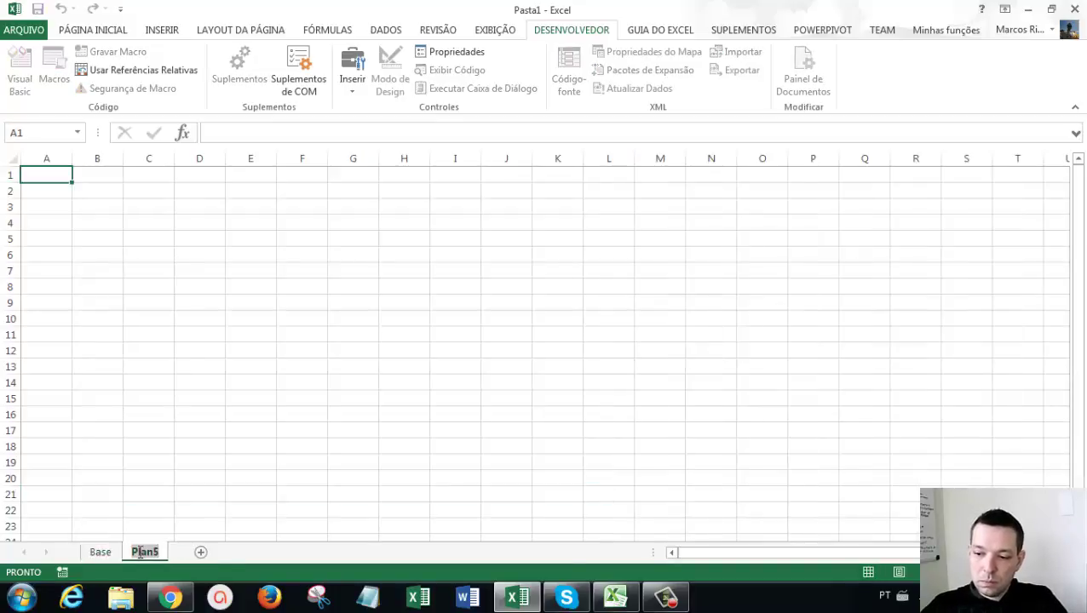
pyautogui.write('C')
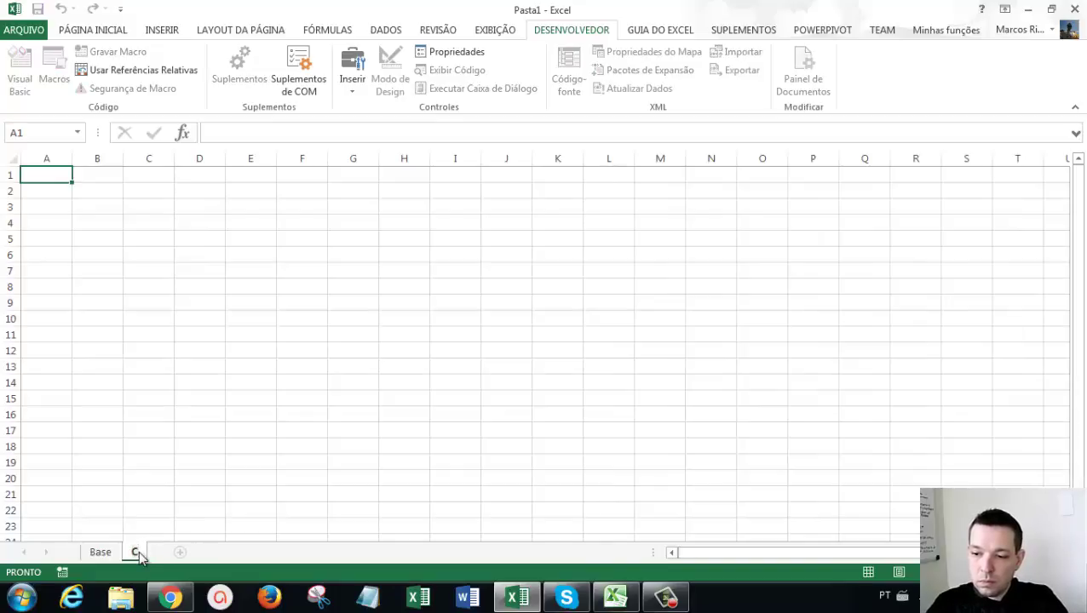
pyautogui.write('a')
pyautogui.write('los')
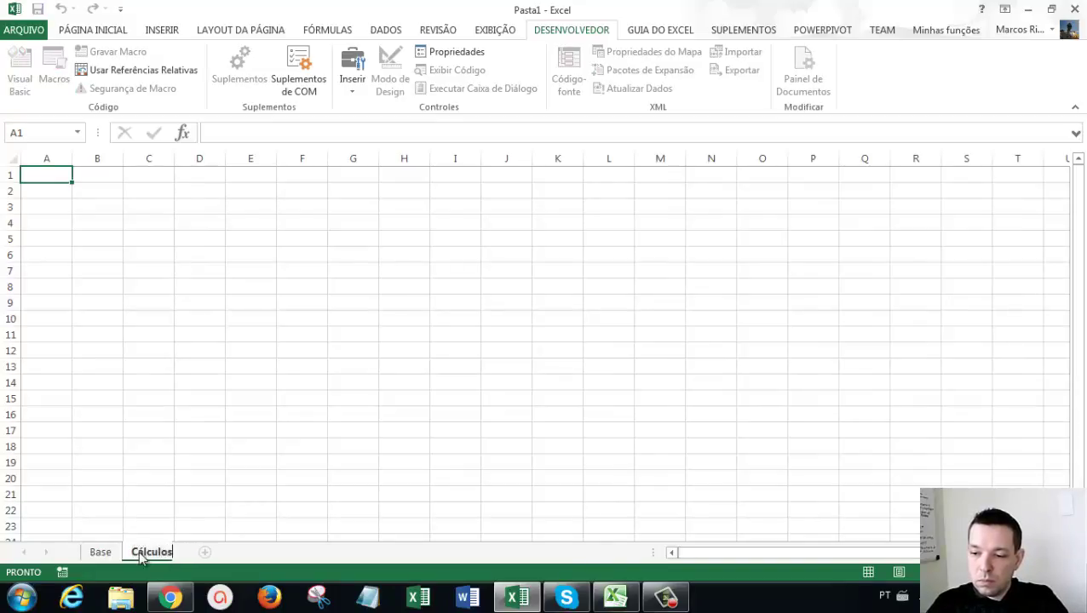
pyautogui.press('Return')
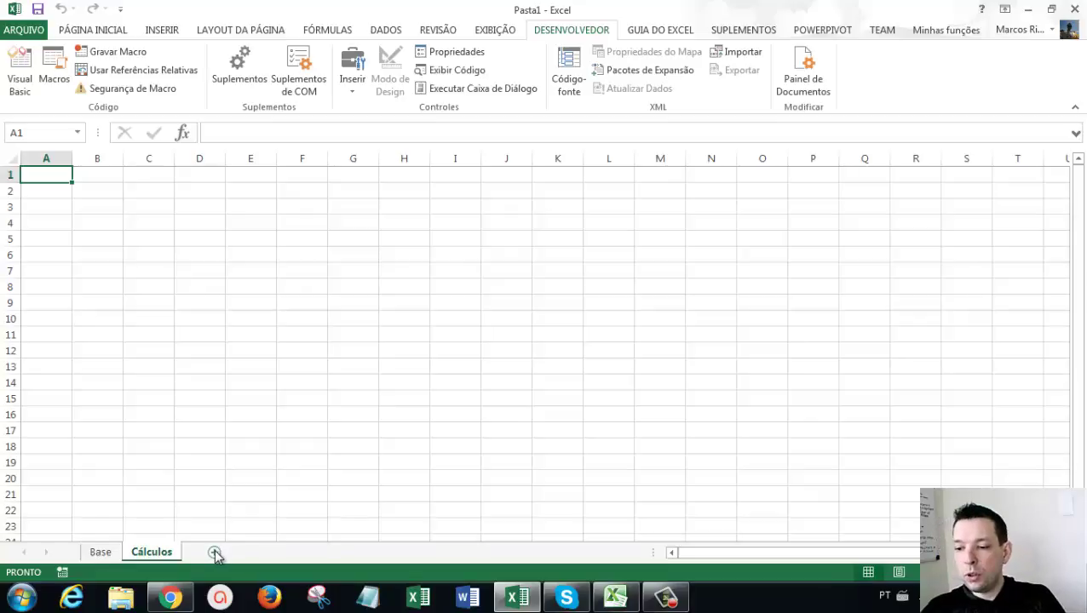
pyautogui.click(213, 552)
pyautogui.doubleClick(207, 551)
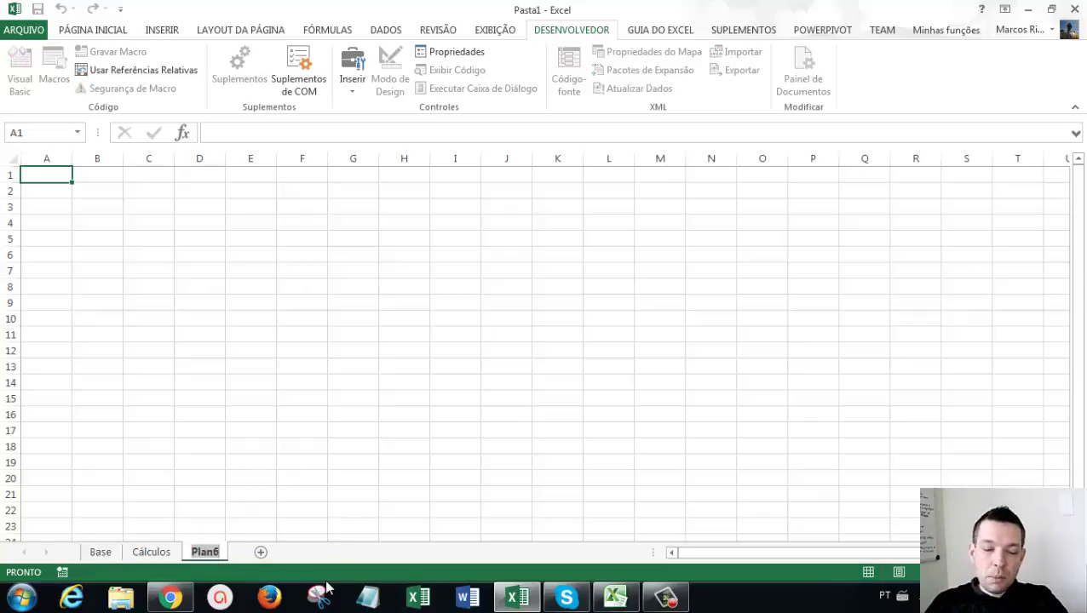
pyautogui.write('Aprese')
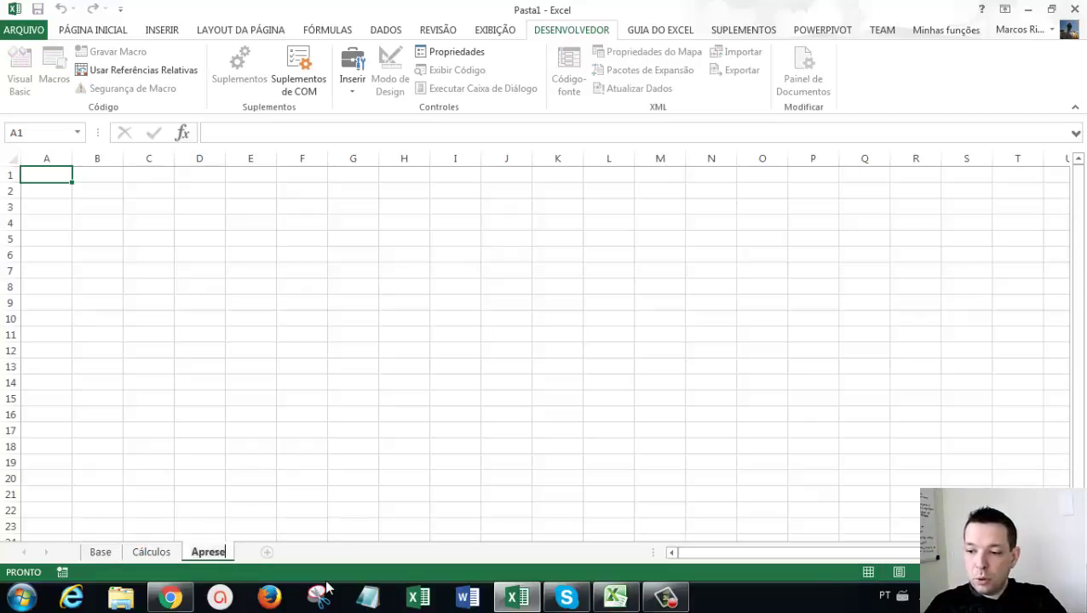
pyautogui.write('ntação')
pyautogui.press('Return')
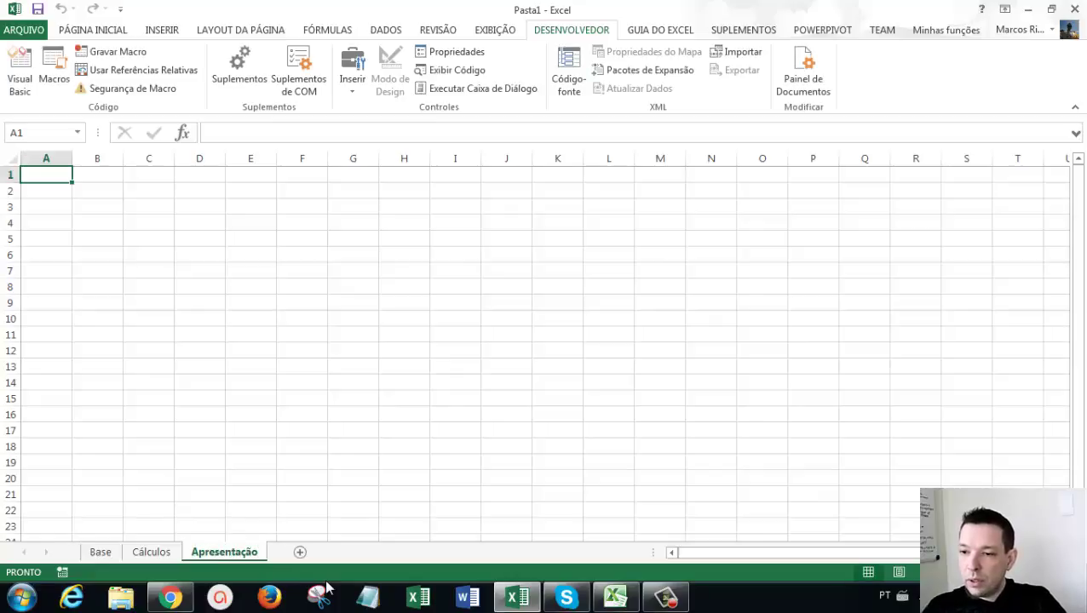
# Step: Go to the Base sheet, switch to another window and return to Excel
pyautogui.click(100, 553)
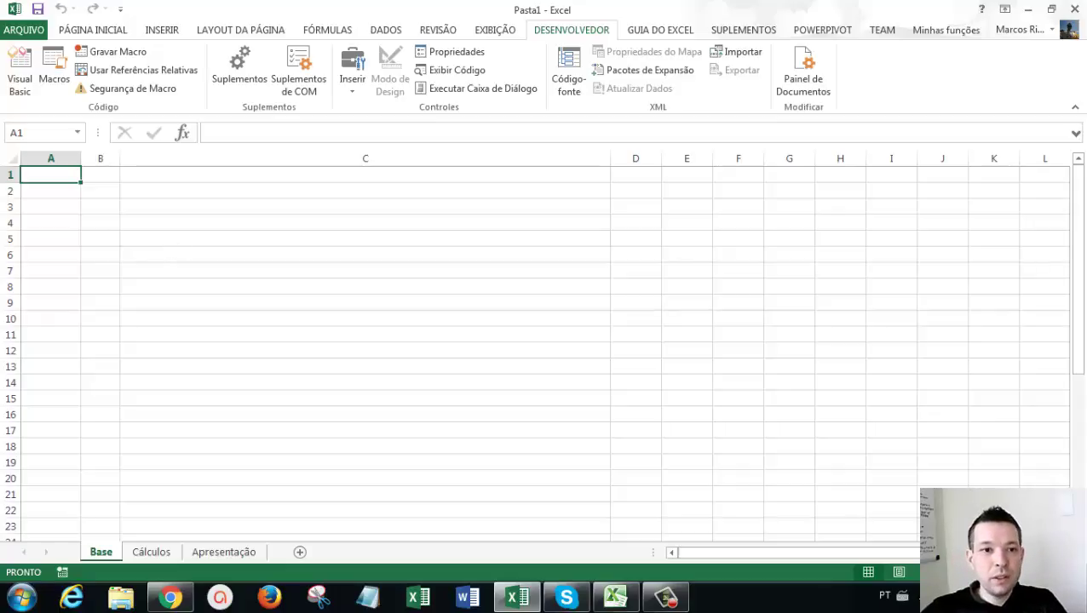
pyautogui.hotkey('alt', 'Tab')
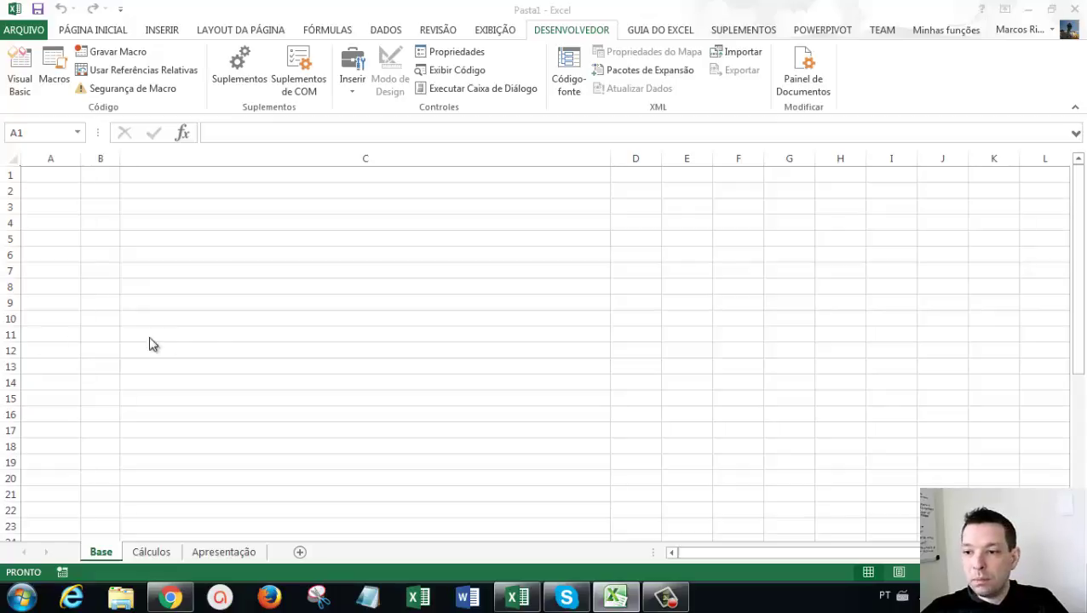
pyautogui.hotkey('alt', 'Tab')
# Step: Paste the dollar-rate data into Base and review its dates, rates and headlines columns
pyautogui.hotkey('ctrl', 'v')
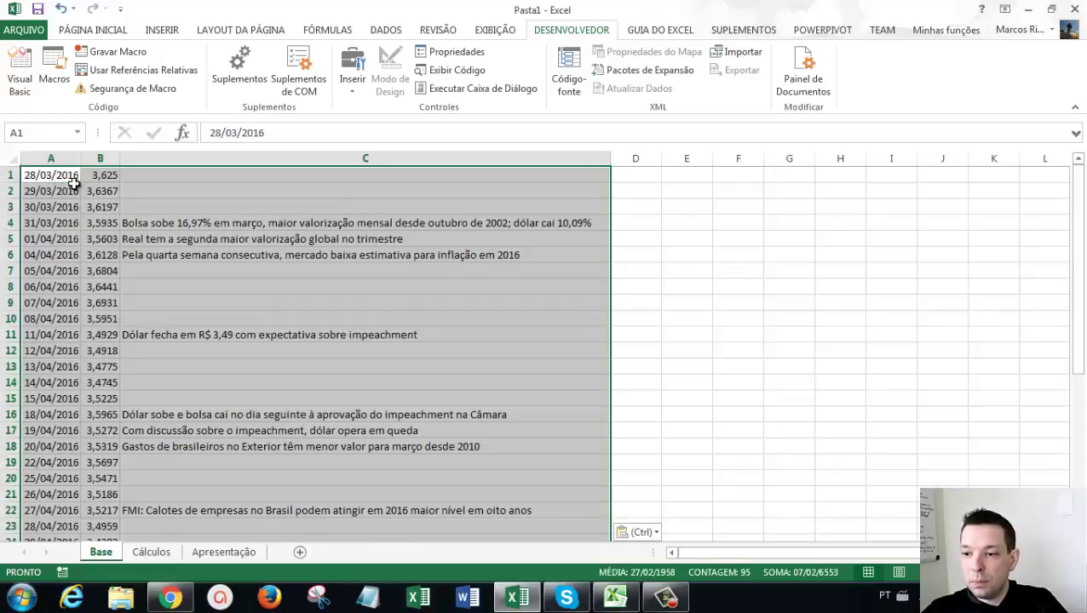
pyautogui.click(100, 191)
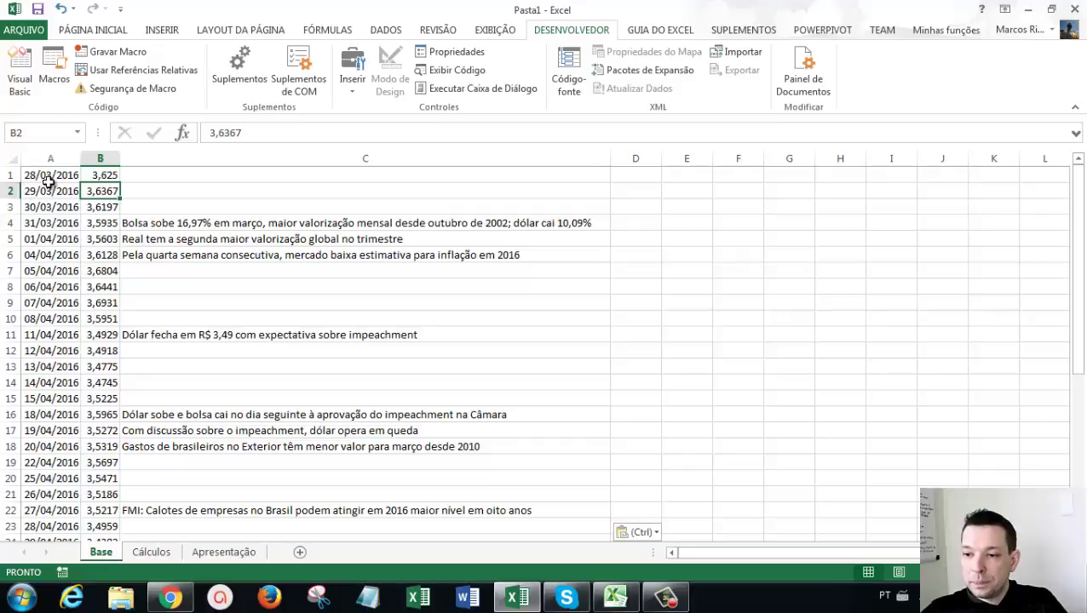
pyautogui.moveTo(49, 179); pyautogui.dragTo(50, 495)
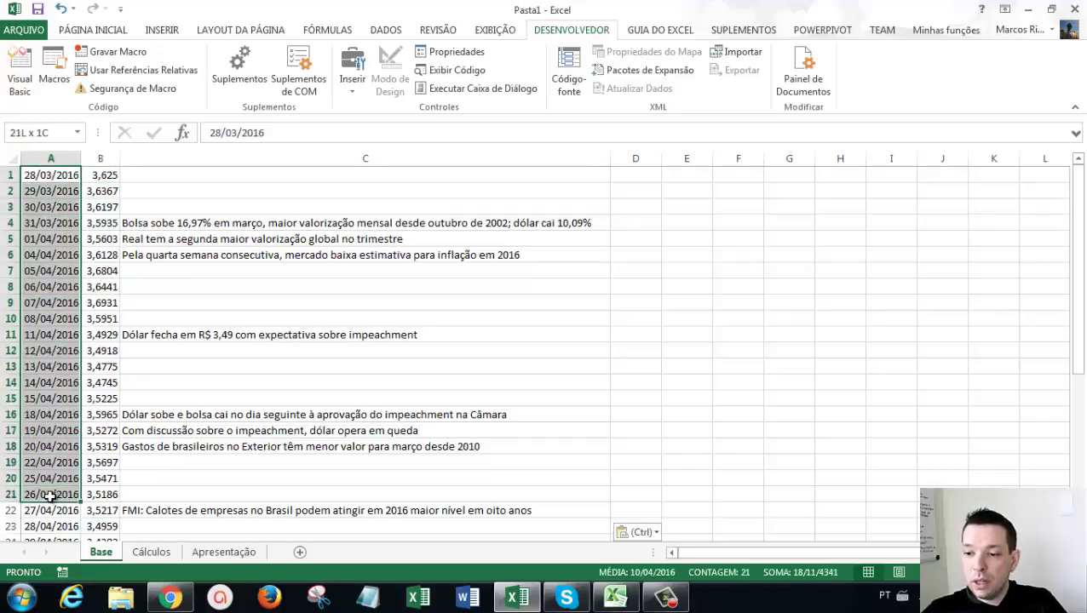
pyautogui.moveTo(104, 175)
pyautogui.mouseDown()
pyautogui.moveTo(102, 483)
pyautogui.moveTo(107, 366)
pyautogui.mouseUp()
pyautogui.moveTo(186, 175); pyautogui.dragTo(166, 511)
pyautogui.scroll(-2, 214, 461)
pyautogui.scroll(-2, 214, 462)
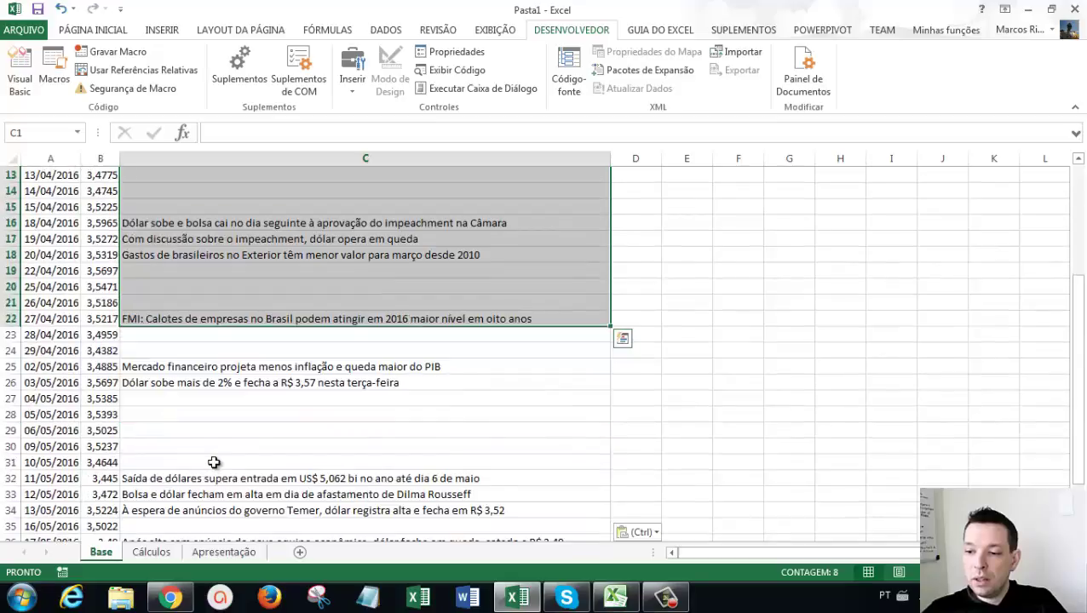
pyautogui.scroll(3, 213, 462)
pyautogui.scroll(1, 214, 460)
pyautogui.click(252, 301)
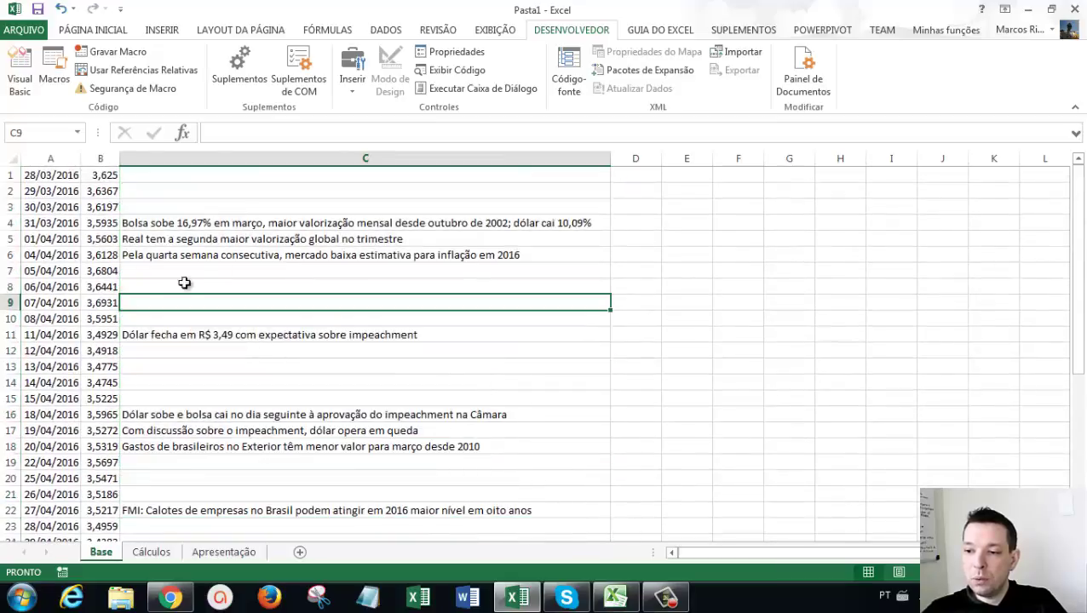
pyautogui.click(56, 177)
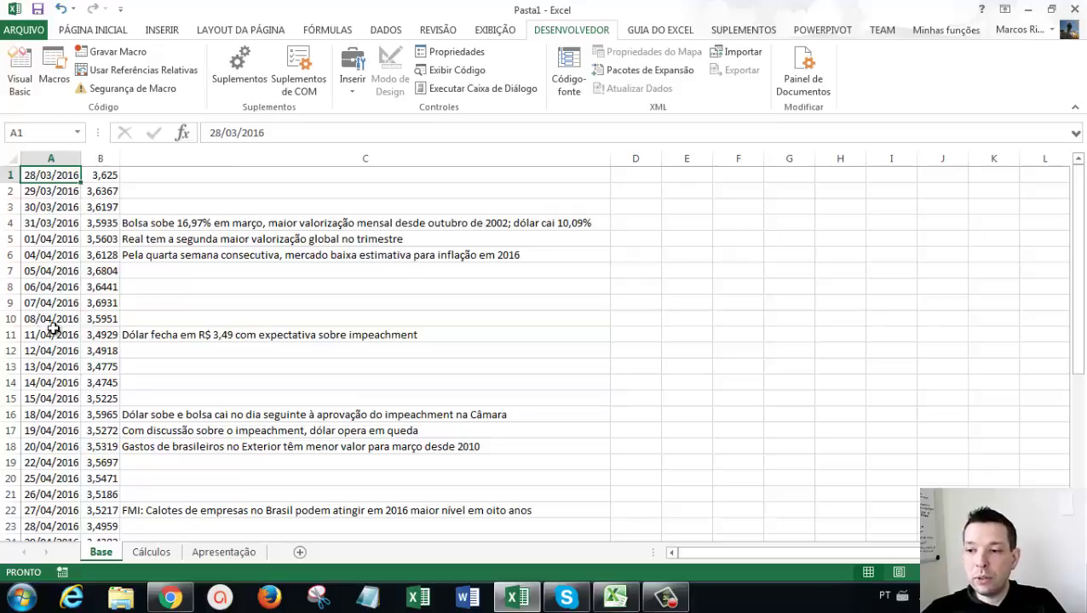
# Step: Return to the workbook and open the Cálculos sheet
pyautogui.click(122, 322)
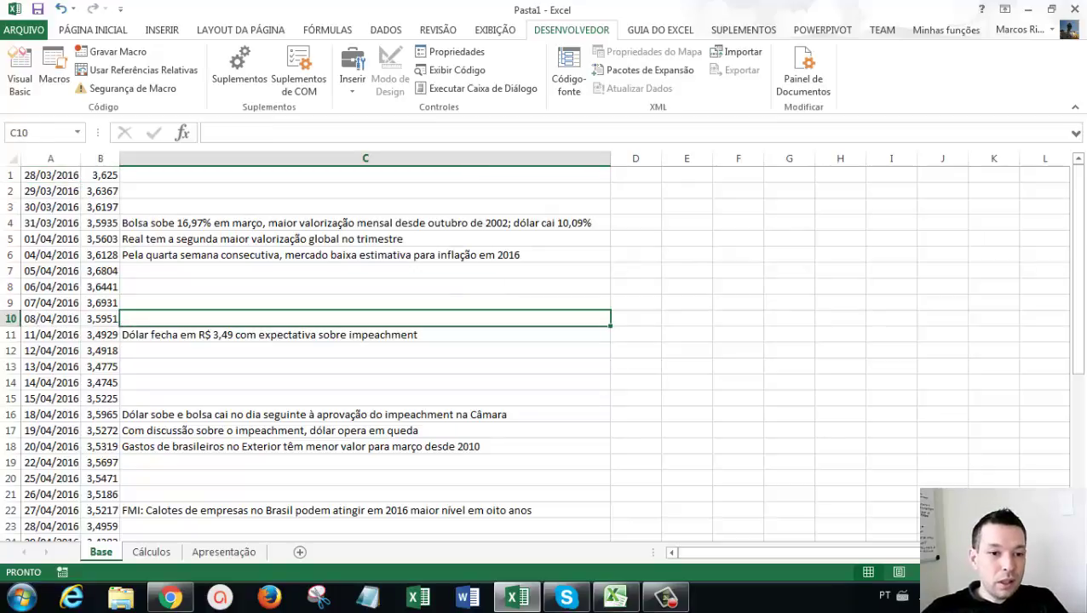
pyautogui.click(615, 597)
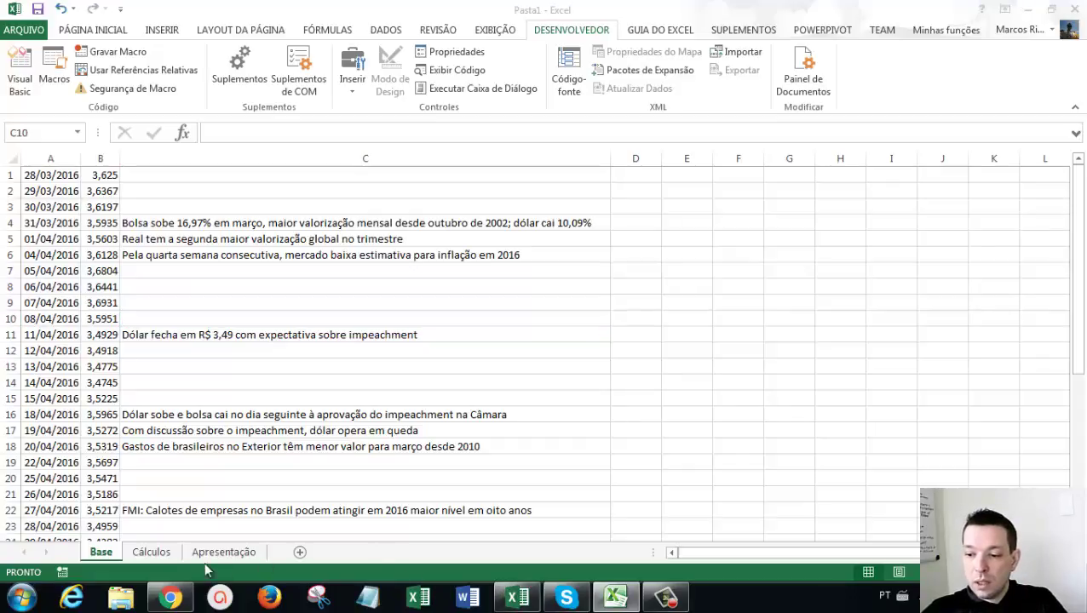
pyautogui.click(164, 553)
pyautogui.click(152, 552)
pyautogui.click(504, 208)
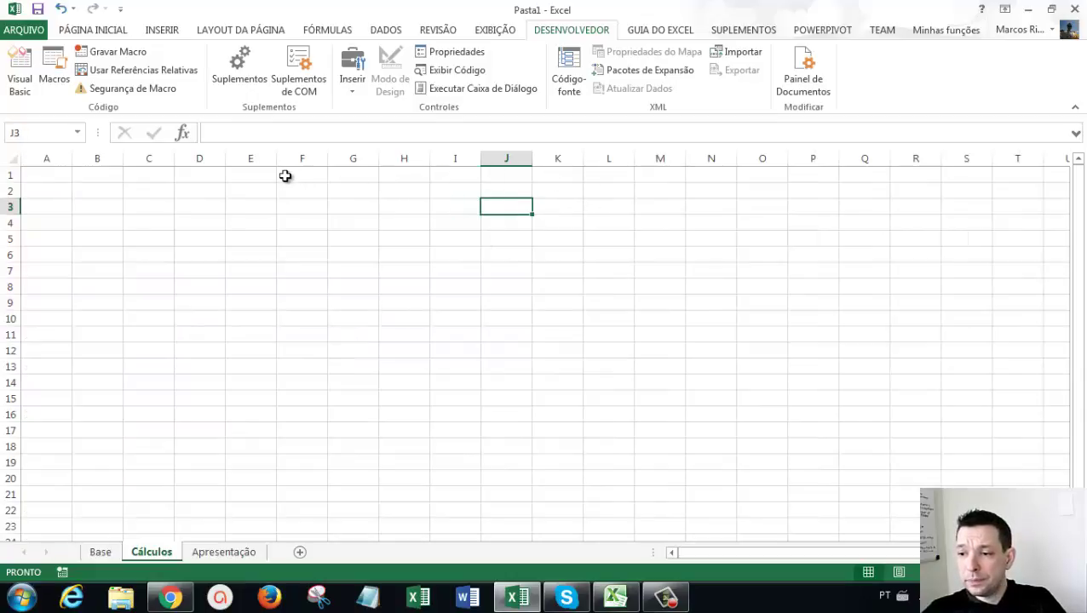
# Step: Enter =SE(LIN()<=A1;Base!B1;0) in Cálculos E1, referencing A1 and Base B1
pyautogui.click(250, 176)
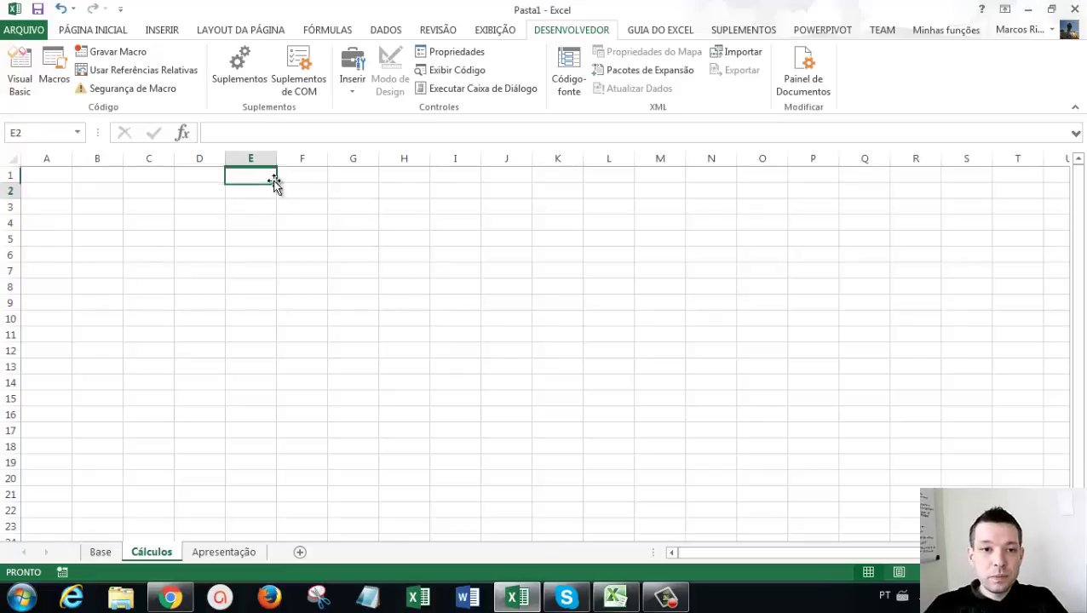
pyautogui.press('Return')
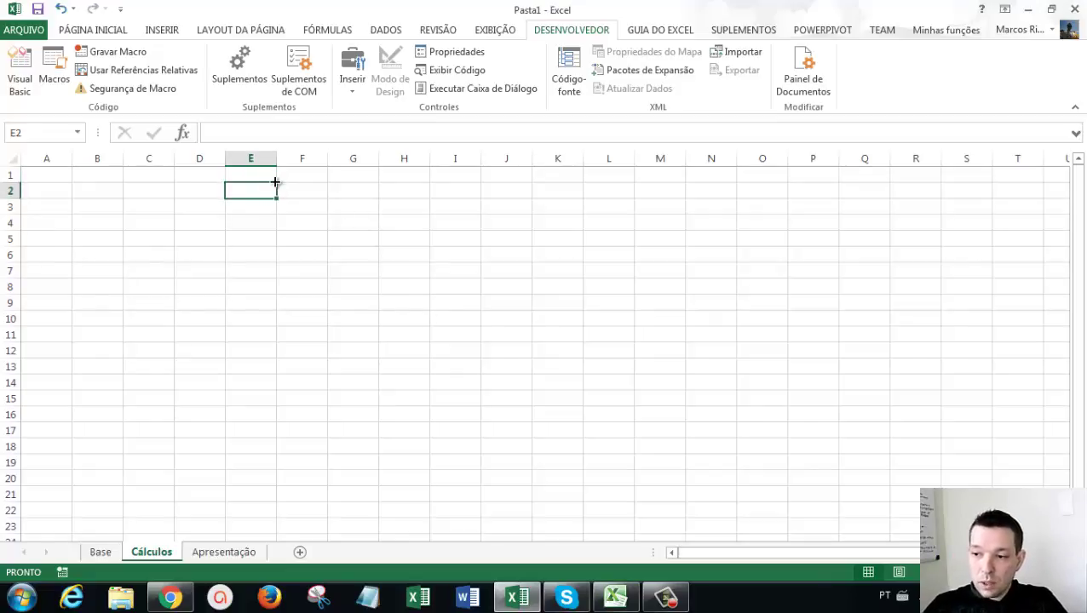
pyautogui.click(273, 179)
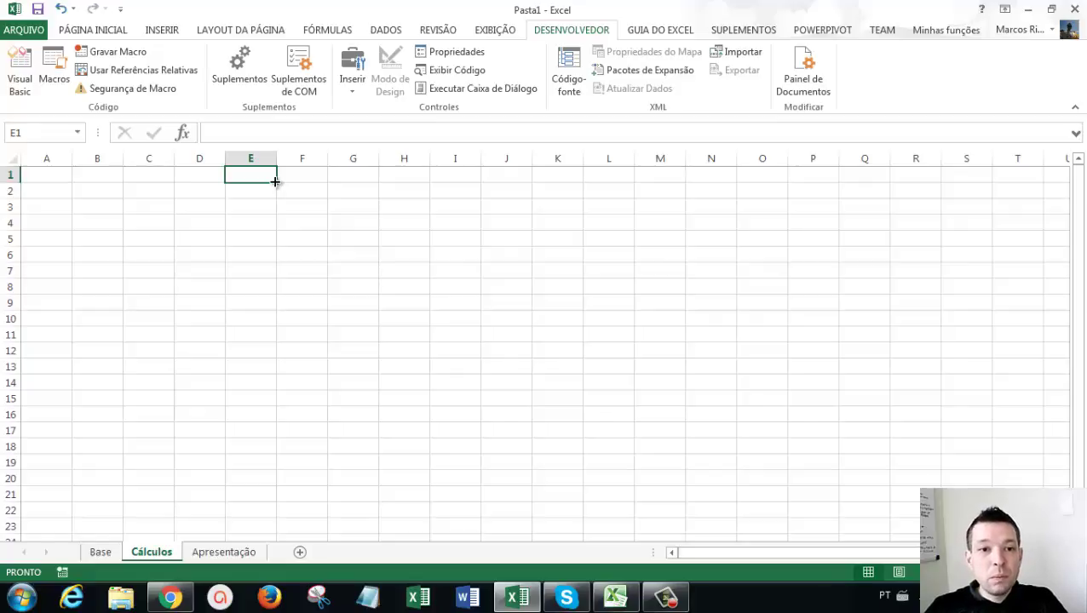
pyautogui.write('=se')
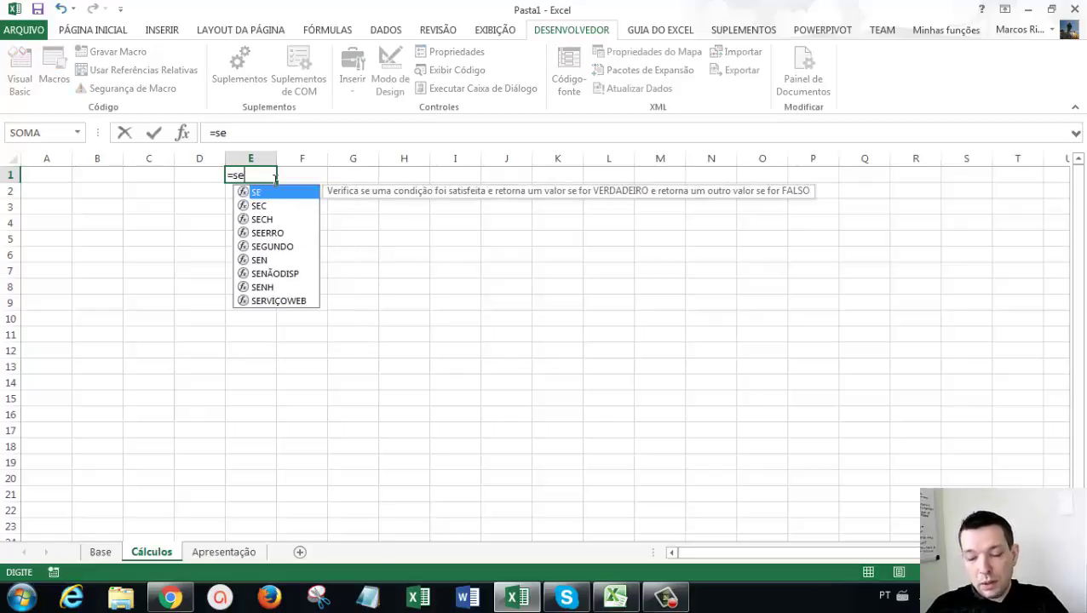
pyautogui.write('(')
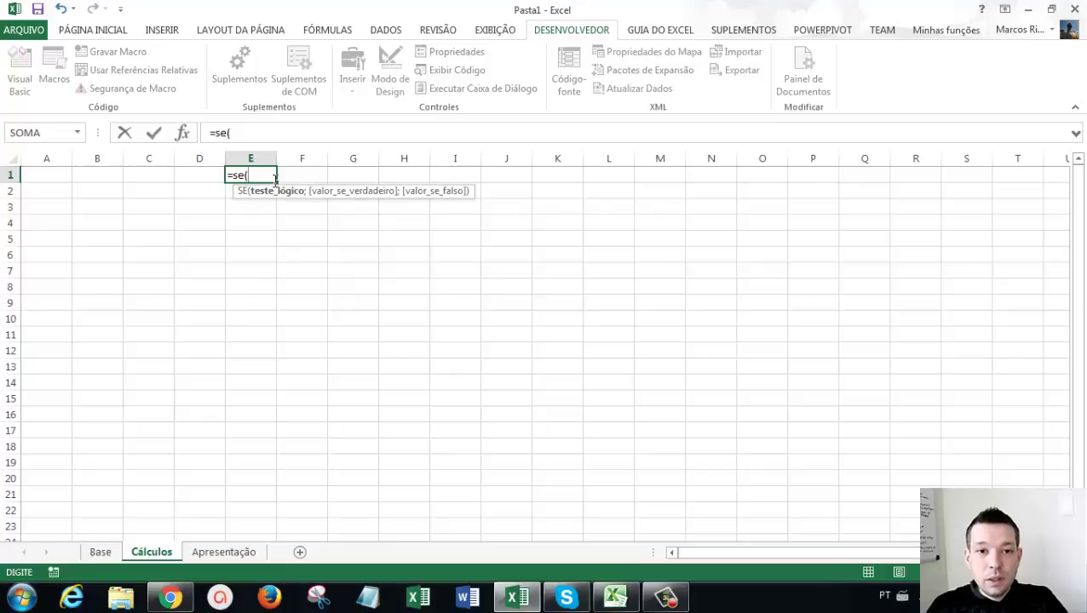
pyautogui.write('lin()<=')
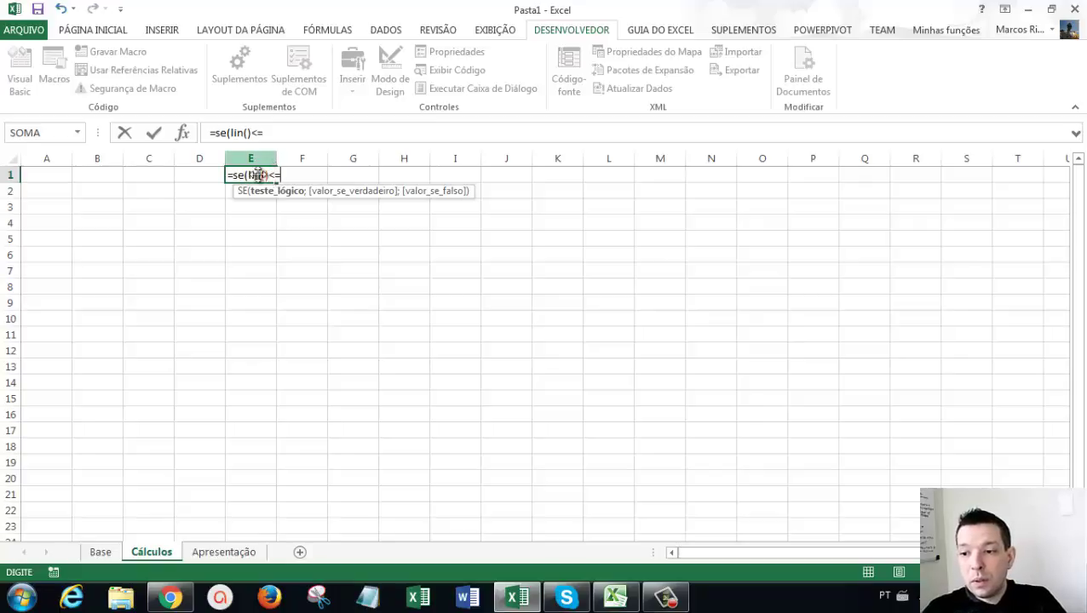
pyautogui.click(55, 178)
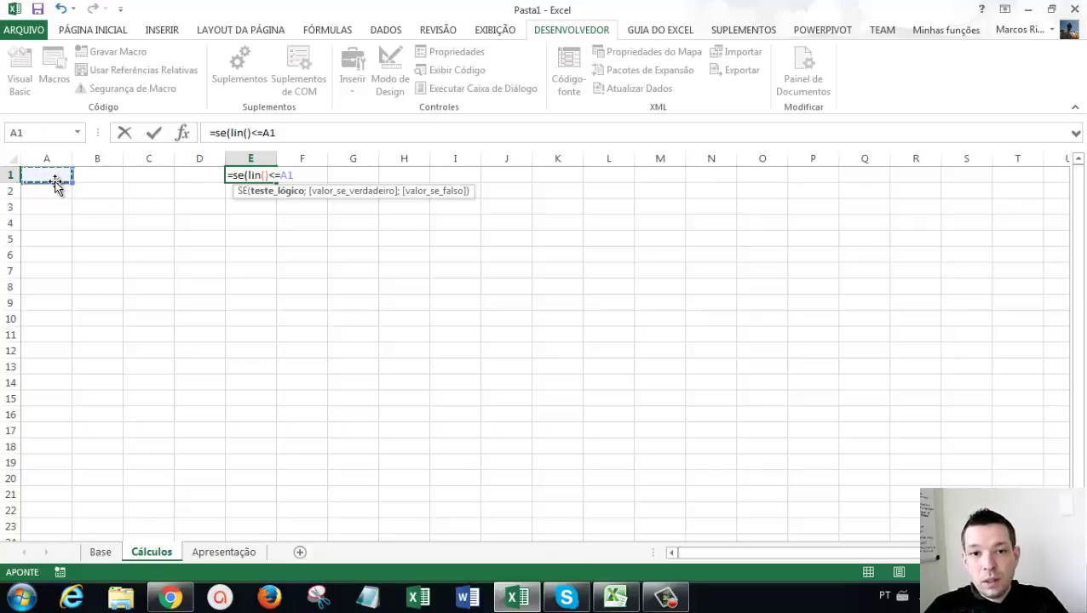
pyautogui.write(';')
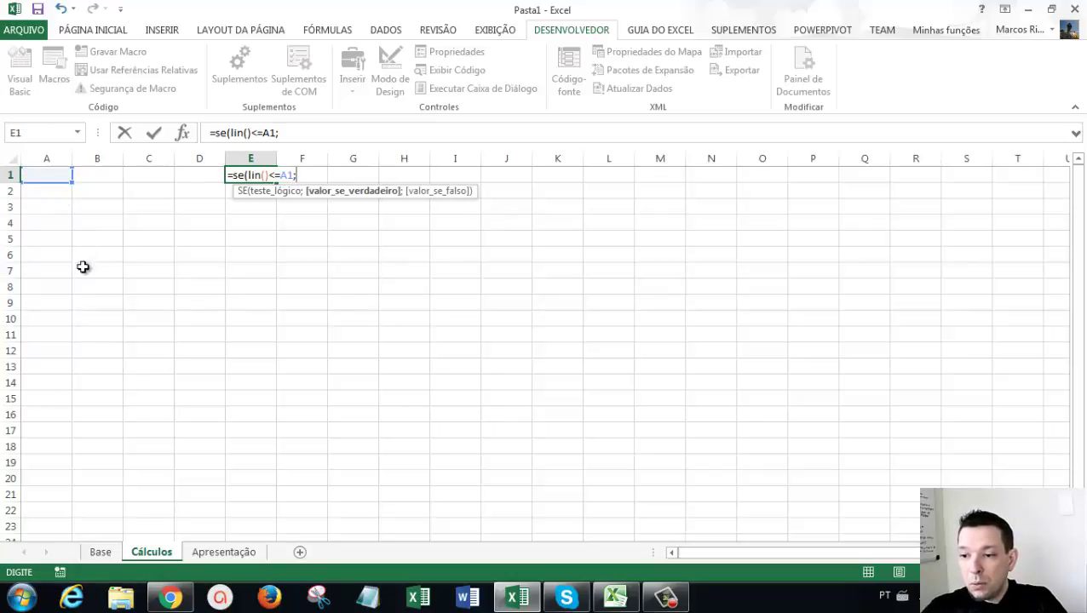
pyautogui.click(103, 555)
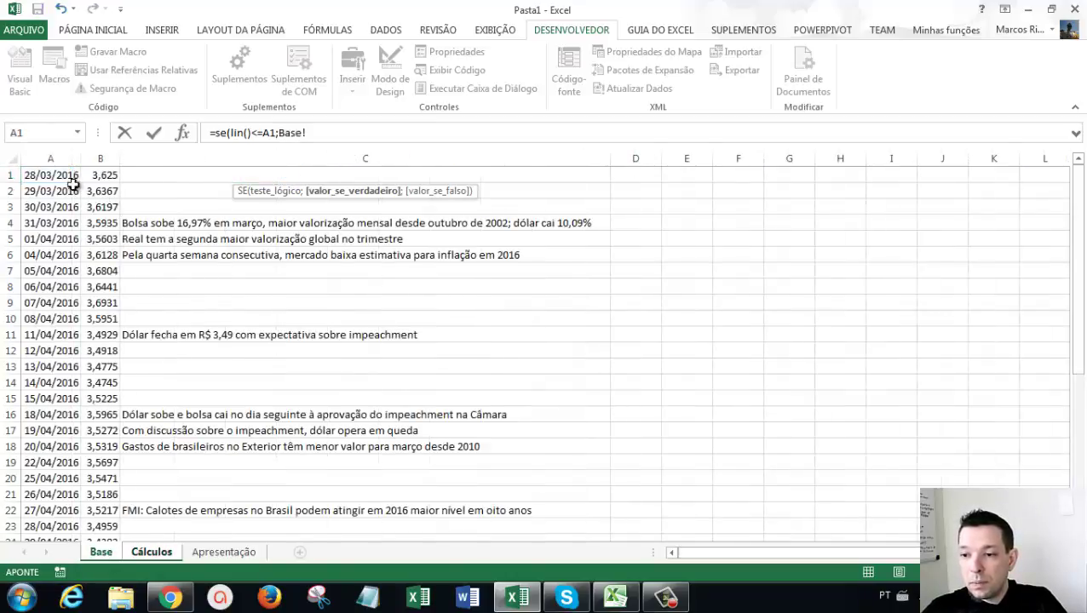
pyautogui.click(100, 175)
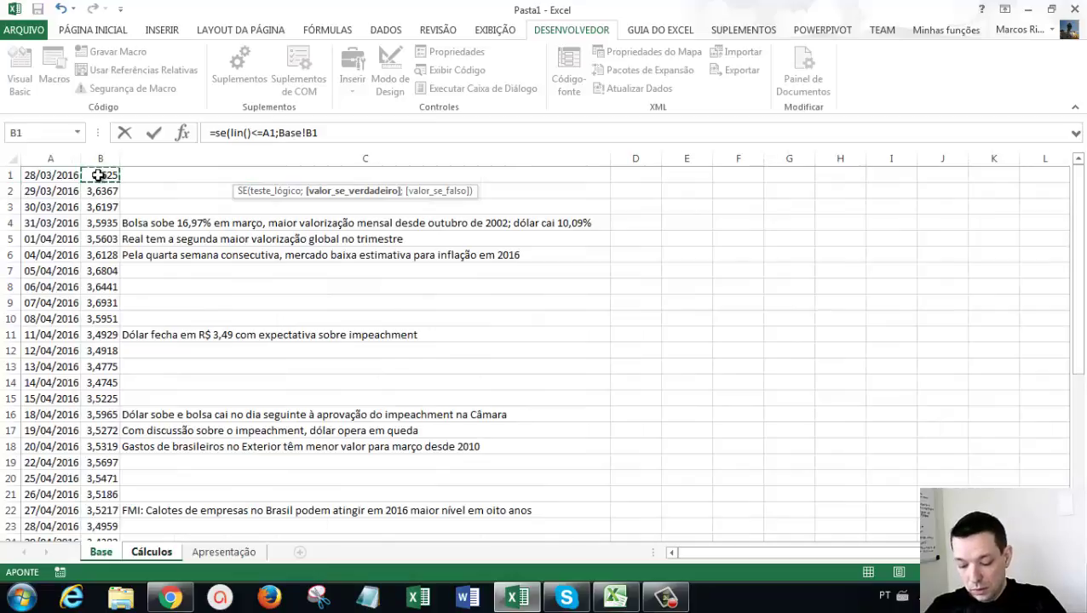
pyautogui.write(';0')
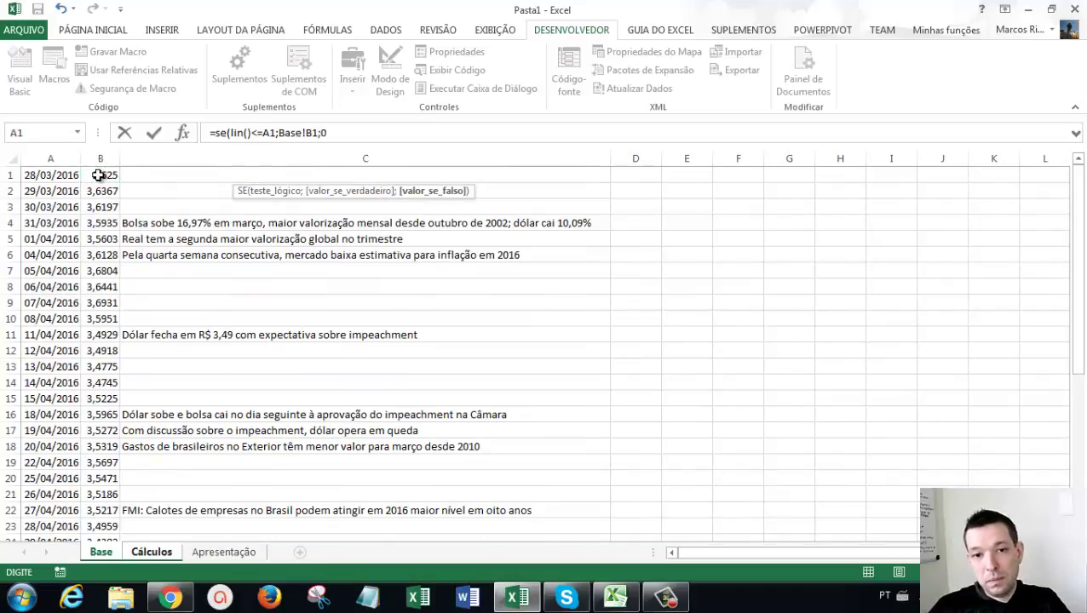
pyautogui.write(')')
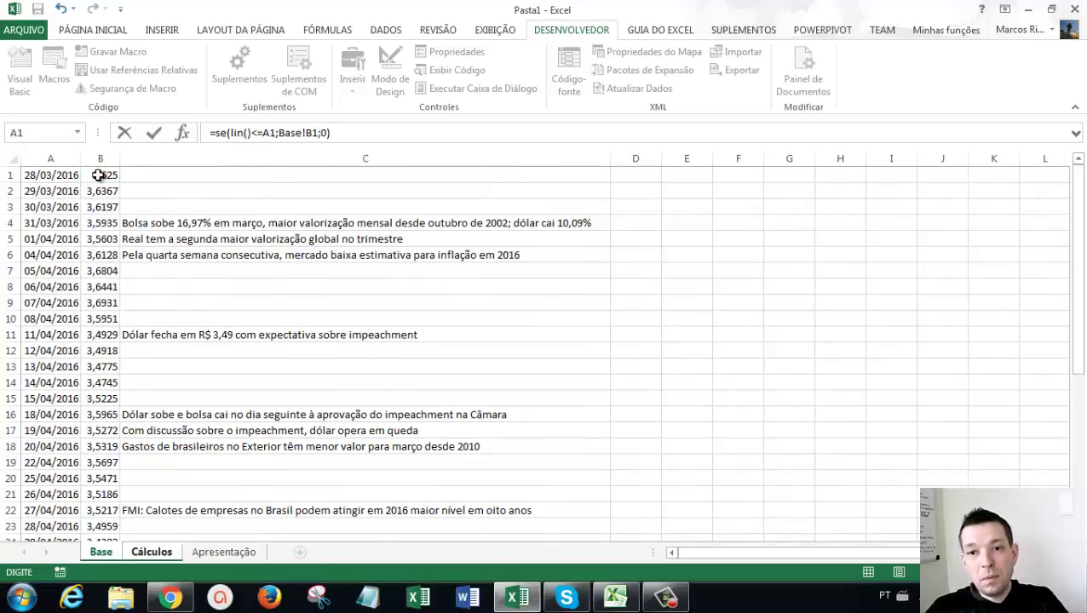
pyautogui.press('Return')
pyautogui.press('Up')
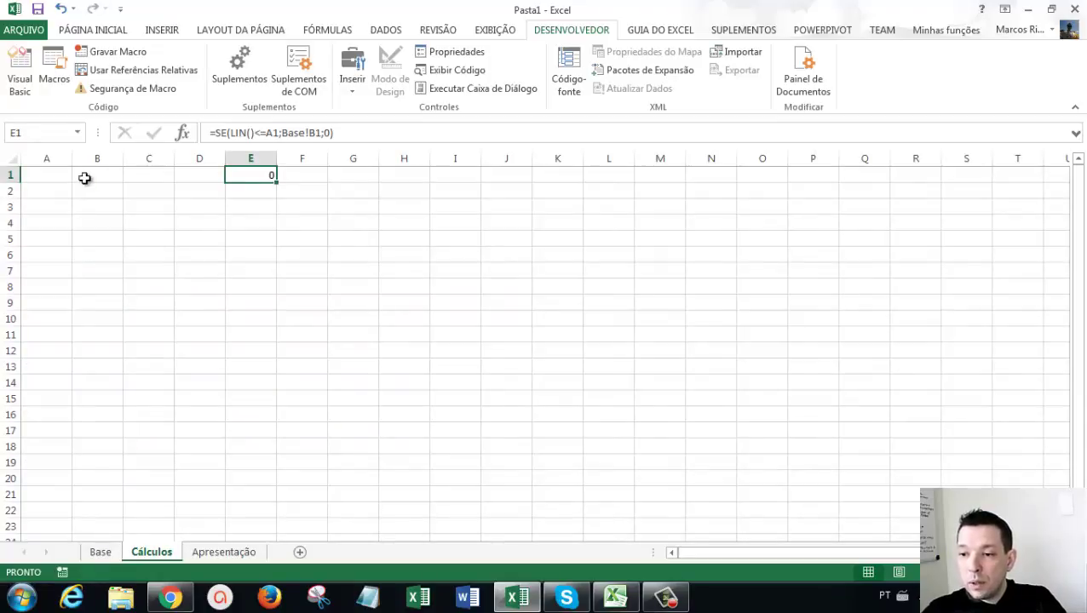
pyautogui.click(66, 175)
# Step: Test E1 by entering 1 and then 0 in A1 twice, leaving A1 at 0
pyautogui.write('1')
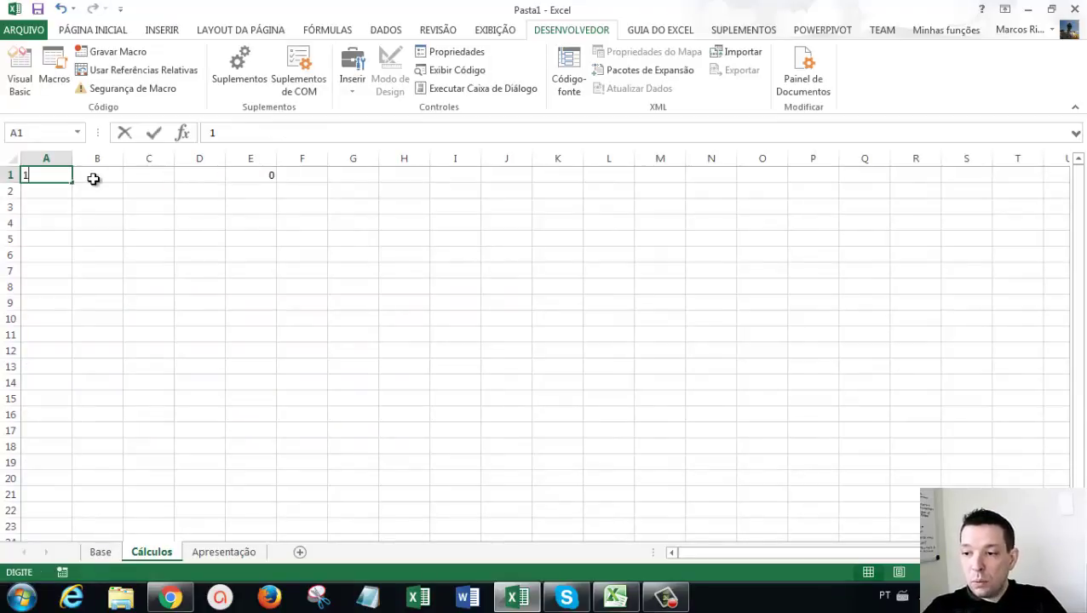
pyautogui.press('Return')
pyautogui.press('Up')
pyautogui.write('0')
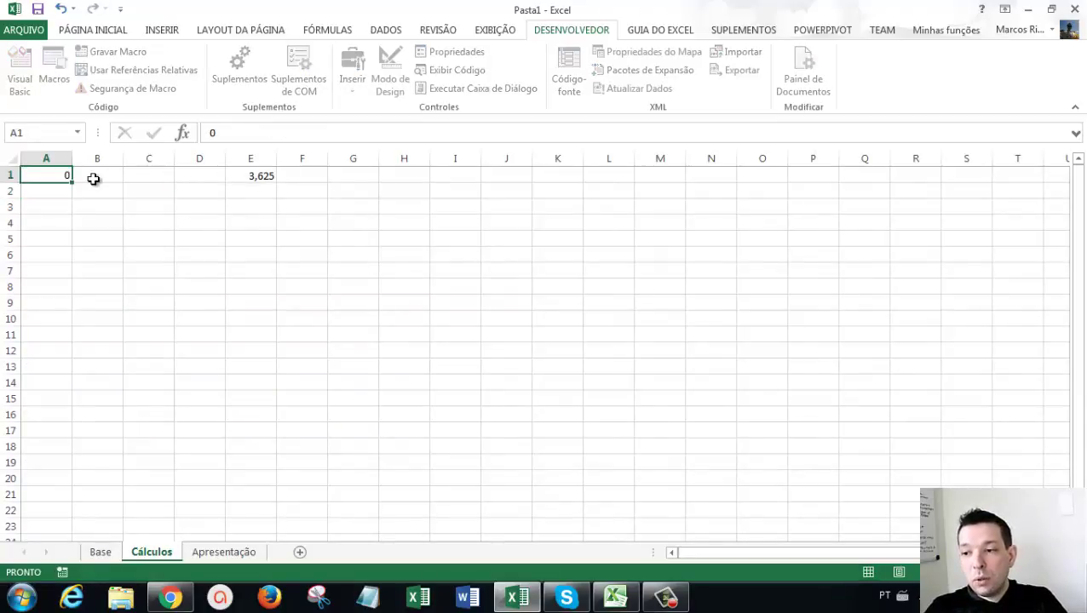
pyautogui.press('Return')
pyautogui.press('Up')
pyautogui.write('1')
pyautogui.press('Return')
pyautogui.press('Up')
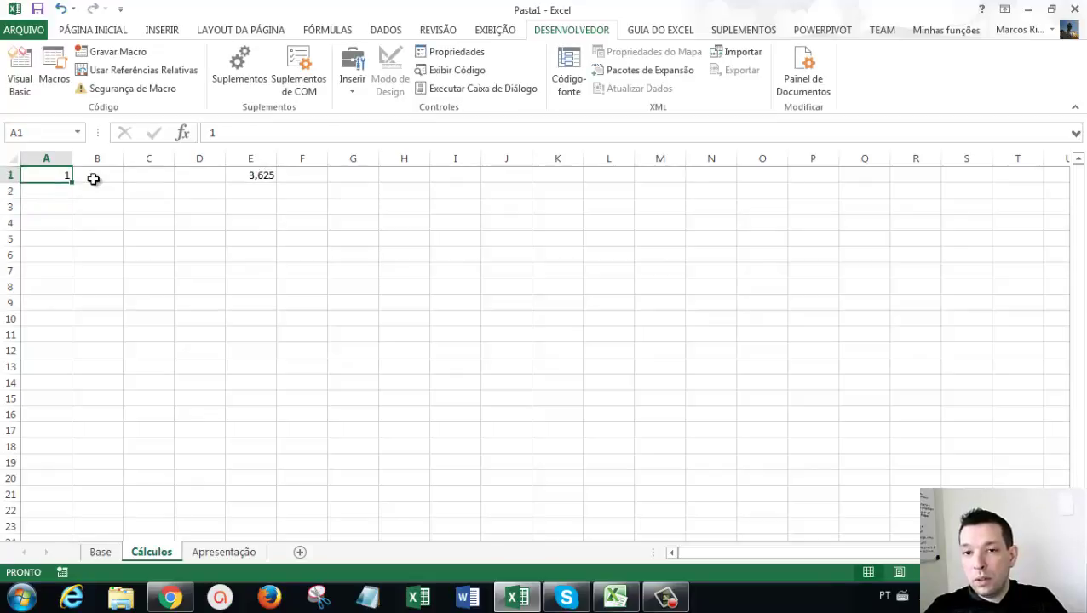
pyautogui.write('0')
pyautogui.press('Return')
pyautogui.press('Up')
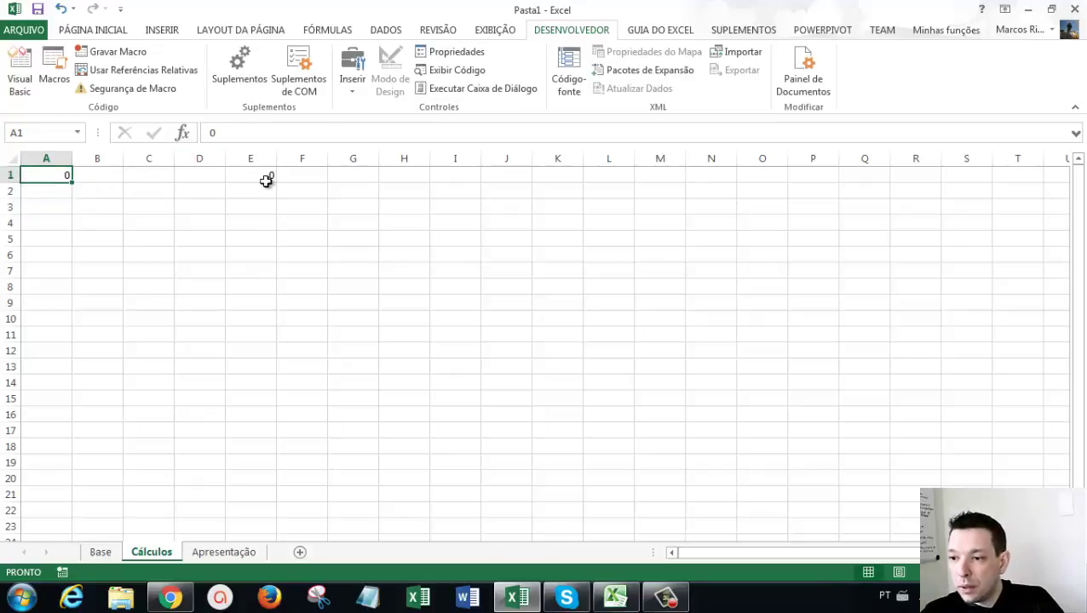
# Step: Change E1's formula so the A1 reference becomes absolute $A$1
pyautogui.click(266, 177)
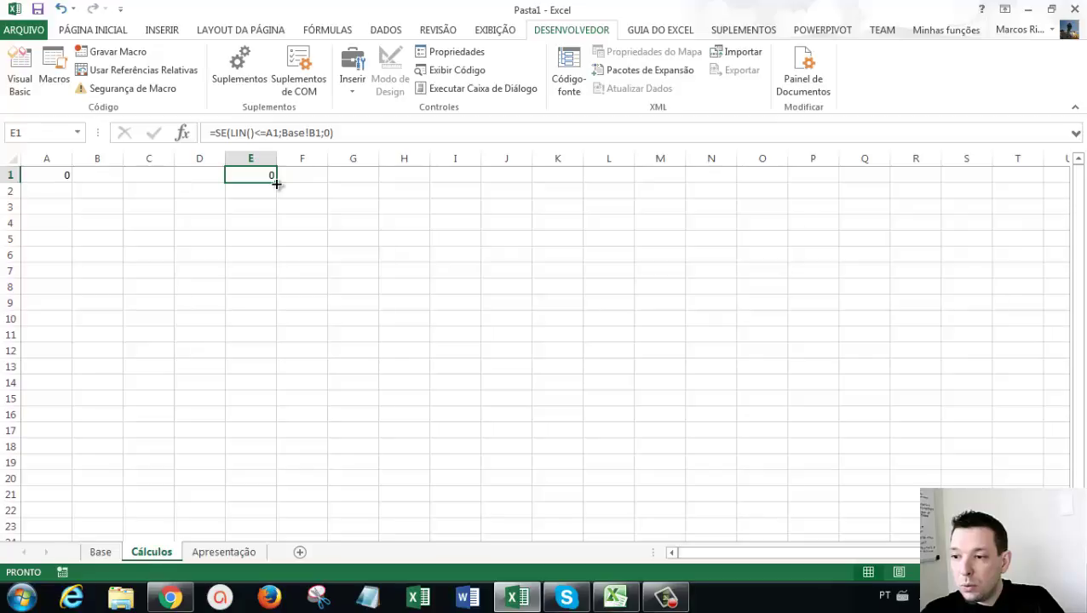
pyautogui.click(277, 132)
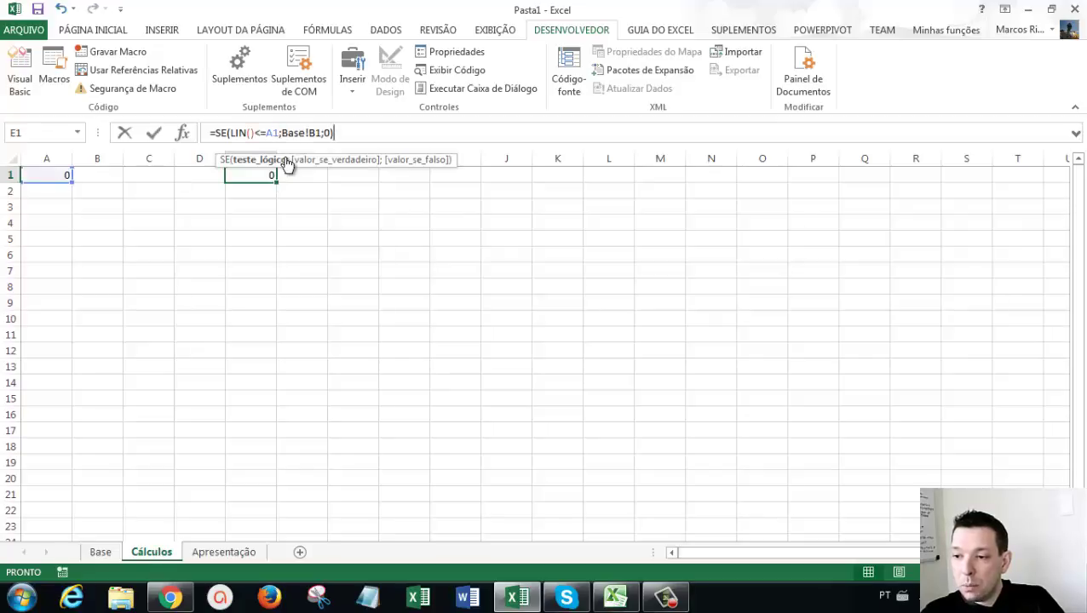
pyautogui.press('F4')
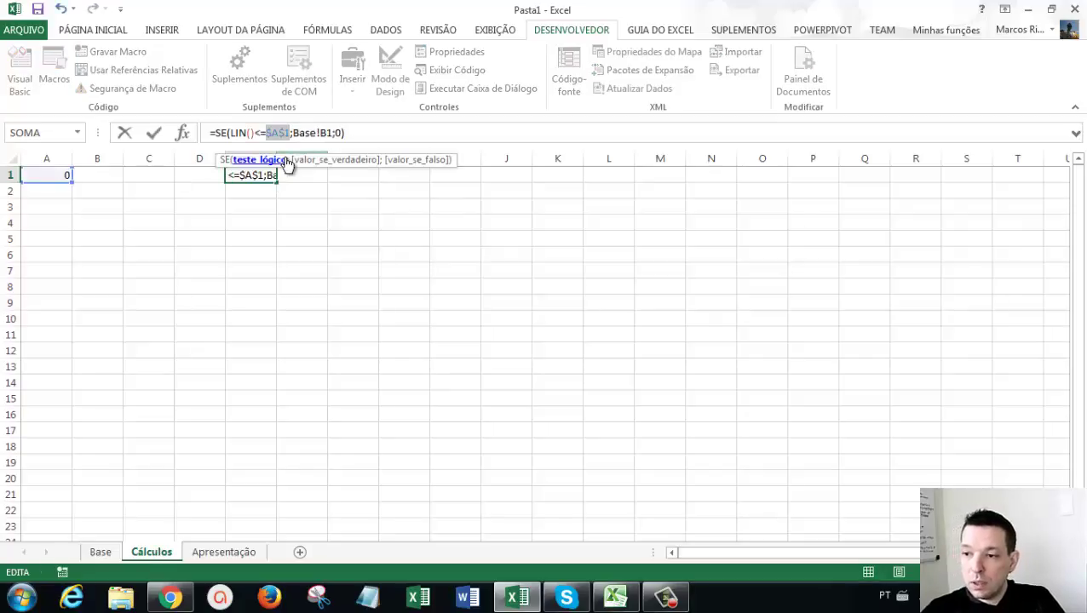
# Step: Commit the $A$1 formula and fill it from E1 down to E40
pyautogui.press('Return')
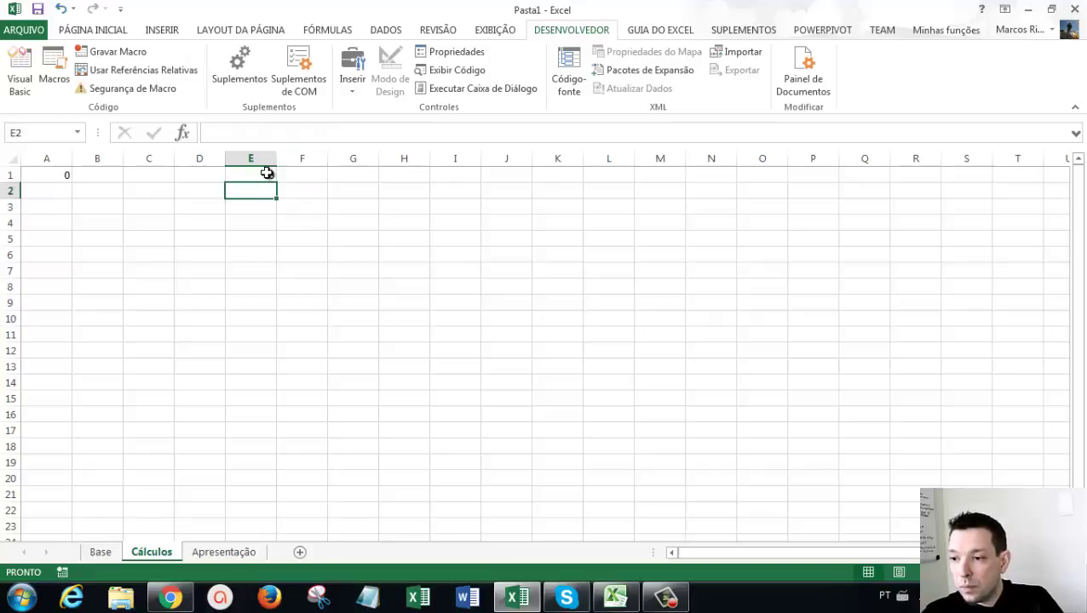
pyautogui.click(267, 173)
pyautogui.moveTo(275, 181); pyautogui.dragTo(255, 511)
pyautogui.scroll(-1, 280, 487)
pyautogui.scroll(-1, 280, 487)
pyautogui.scroll(-1, 292, 444)
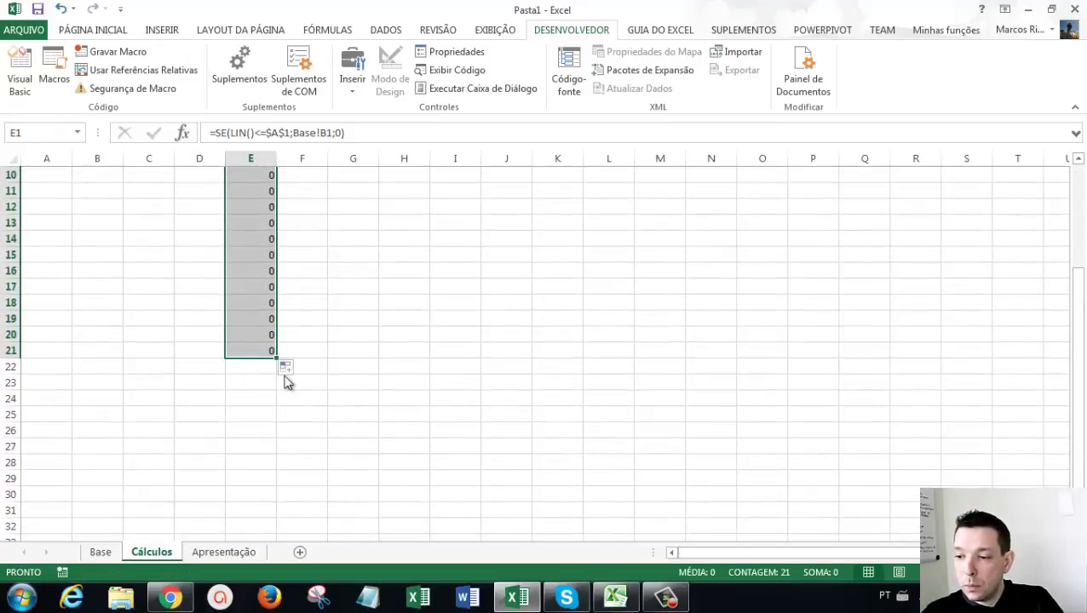
pyautogui.moveTo(274, 367); pyautogui.dragTo(256, 528)
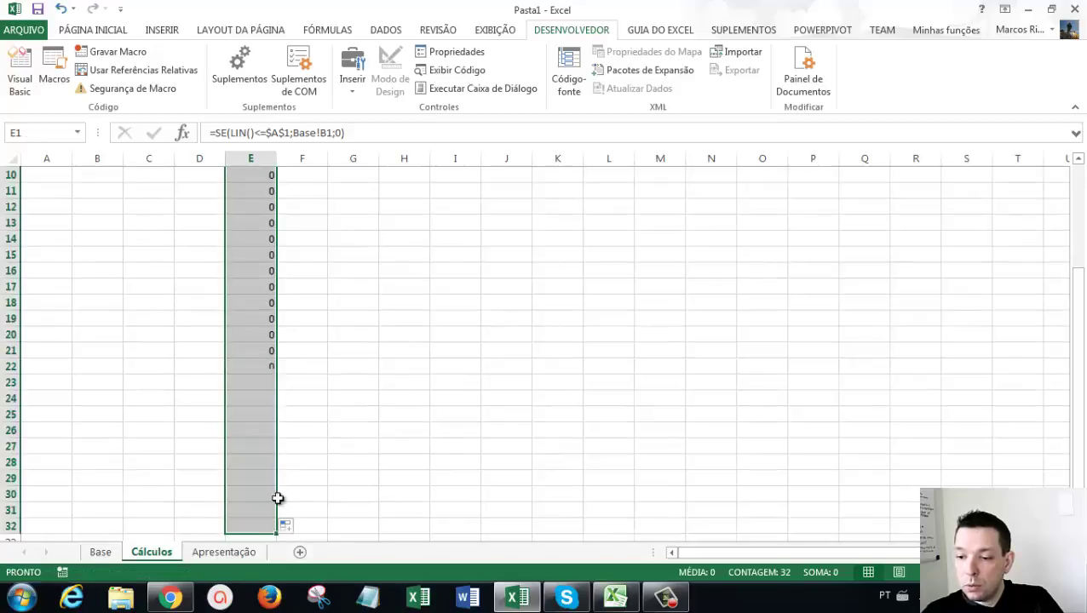
pyautogui.scroll(-2, 315, 449)
pyautogui.scroll(-1, 281, 418)
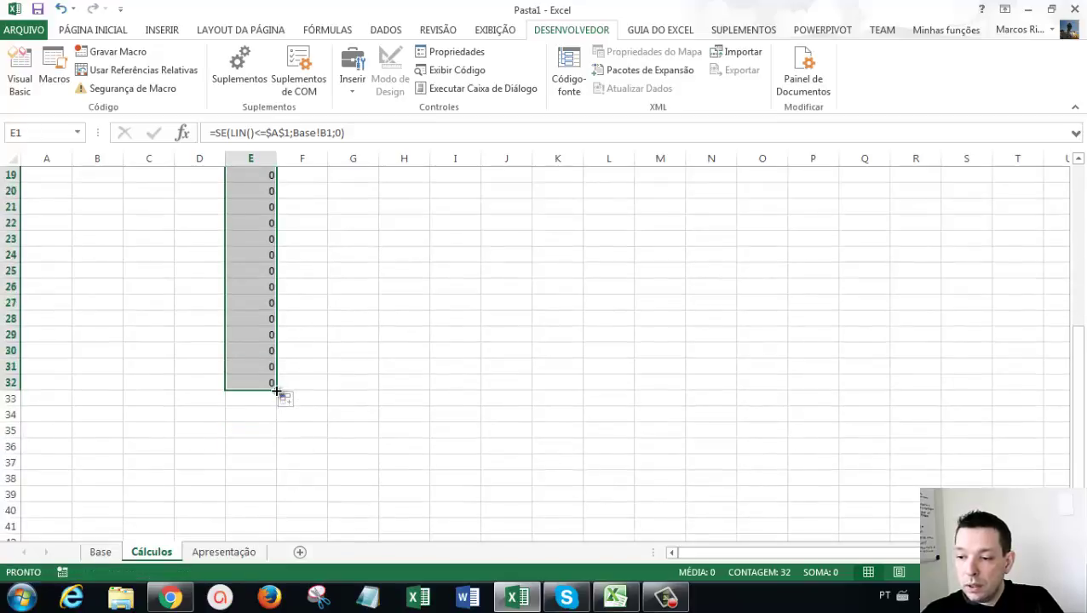
pyautogui.moveTo(276, 389); pyautogui.dragTo(255, 514)
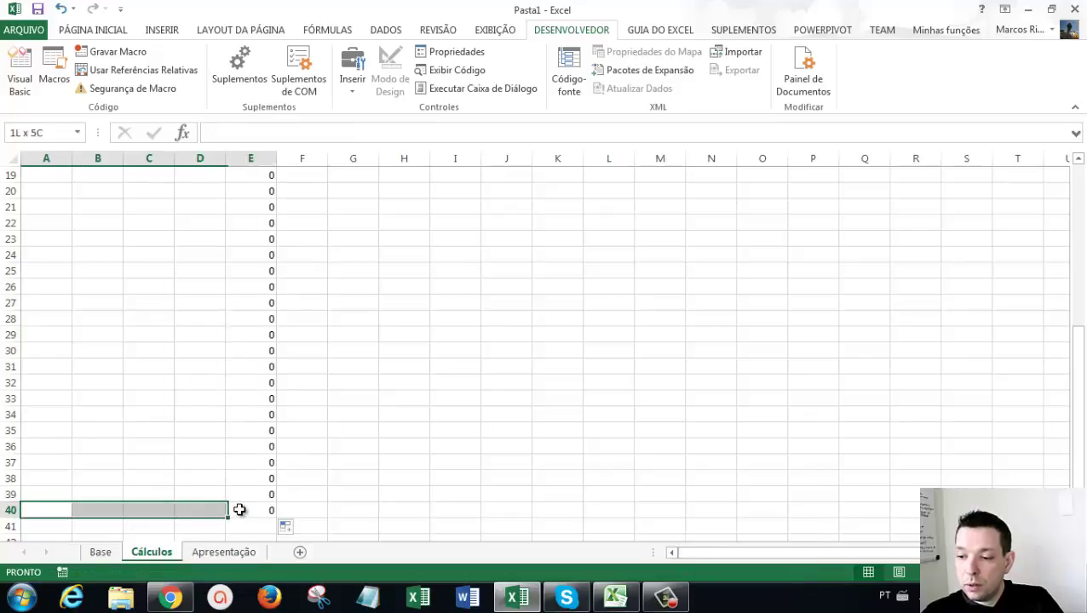
pyautogui.moveTo(30, 517); pyautogui.dragTo(262, 509)
pyautogui.scroll(4, 260, 509)
pyautogui.scroll(2, 259, 509)
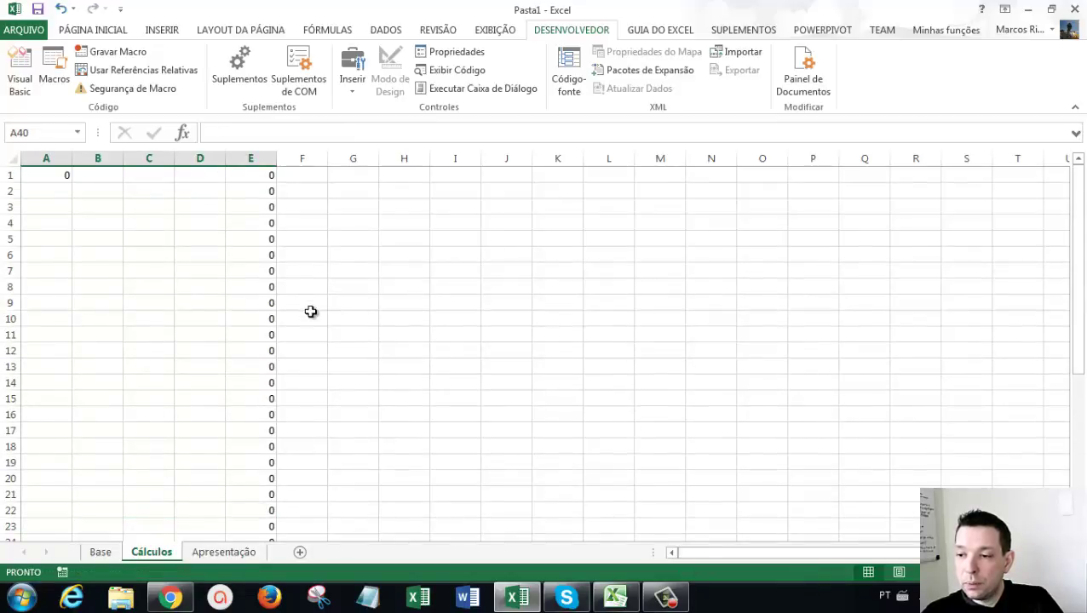
pyautogui.click(238, 174)
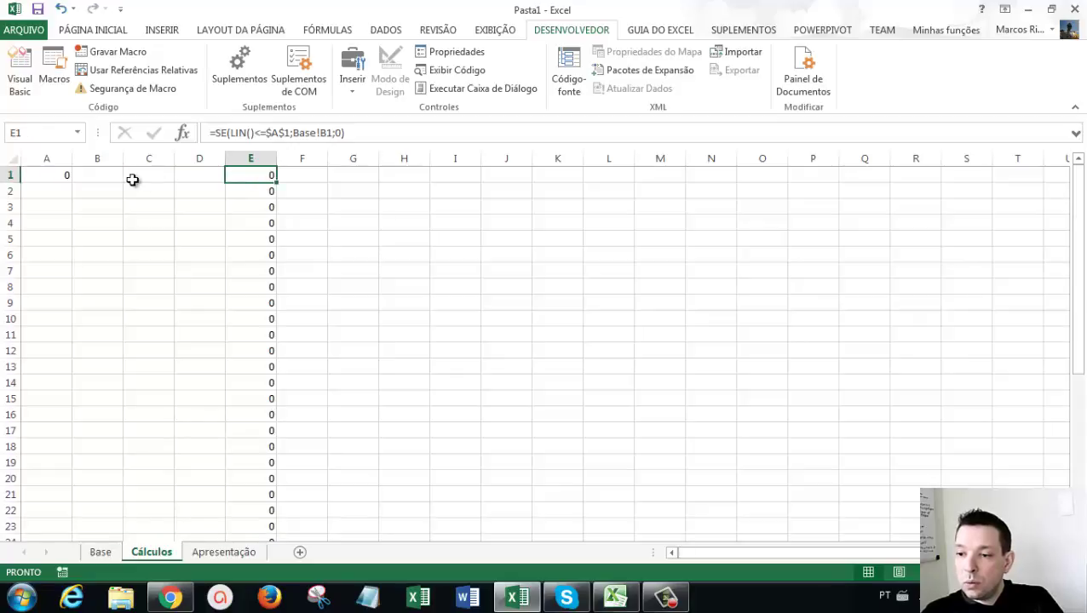
# Step: Try counter values 1, 2, 5 and 10 in A1 and review the rates returned in E1:E15
pyautogui.click(53, 177)
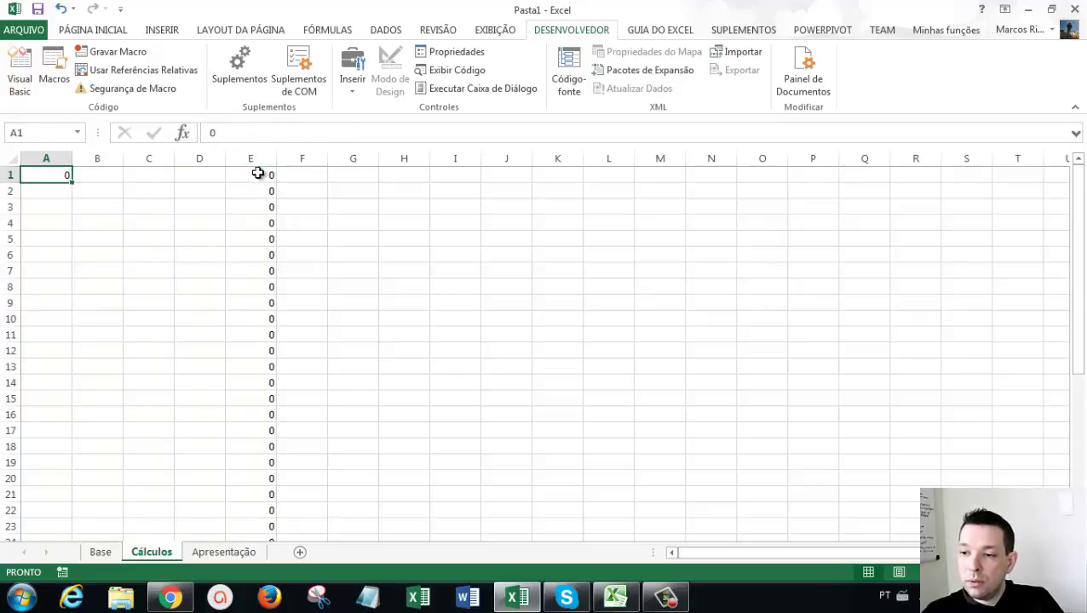
pyautogui.moveTo(259, 174); pyautogui.dragTo(247, 368)
pyautogui.click(59, 177)
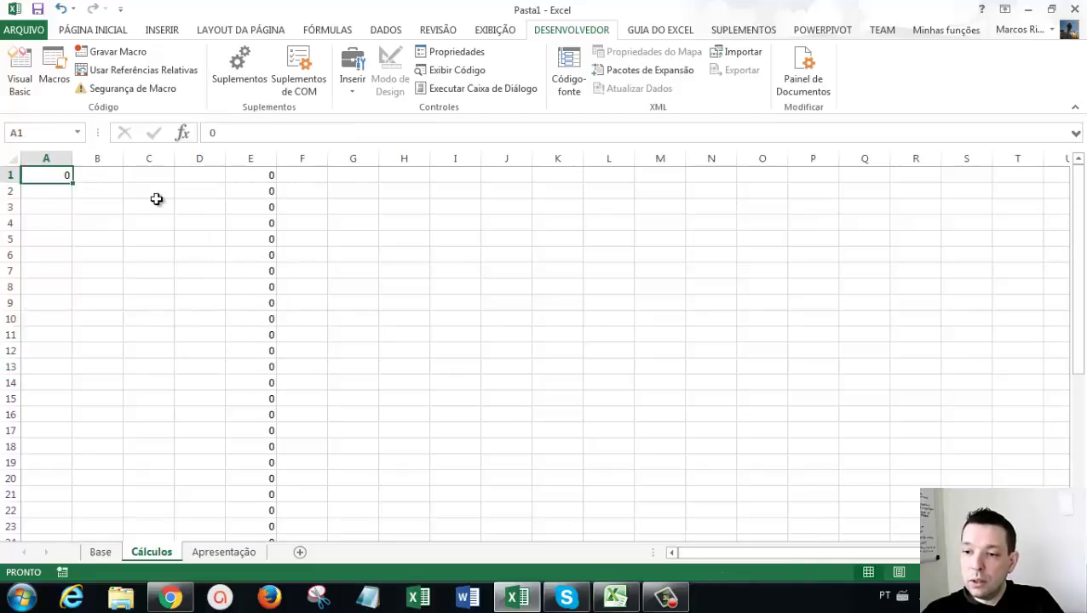
pyautogui.write('1')
pyautogui.press('Return')
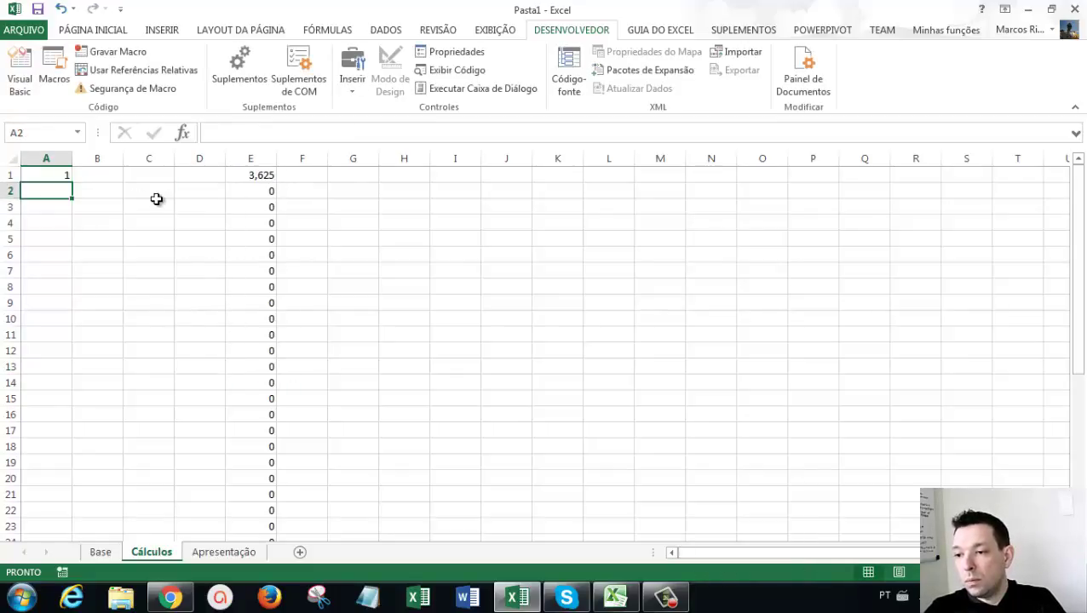
pyautogui.press('Up')
pyautogui.write('2')
pyautogui.press('Return')
pyautogui.press('Up')
pyautogui.write('5')
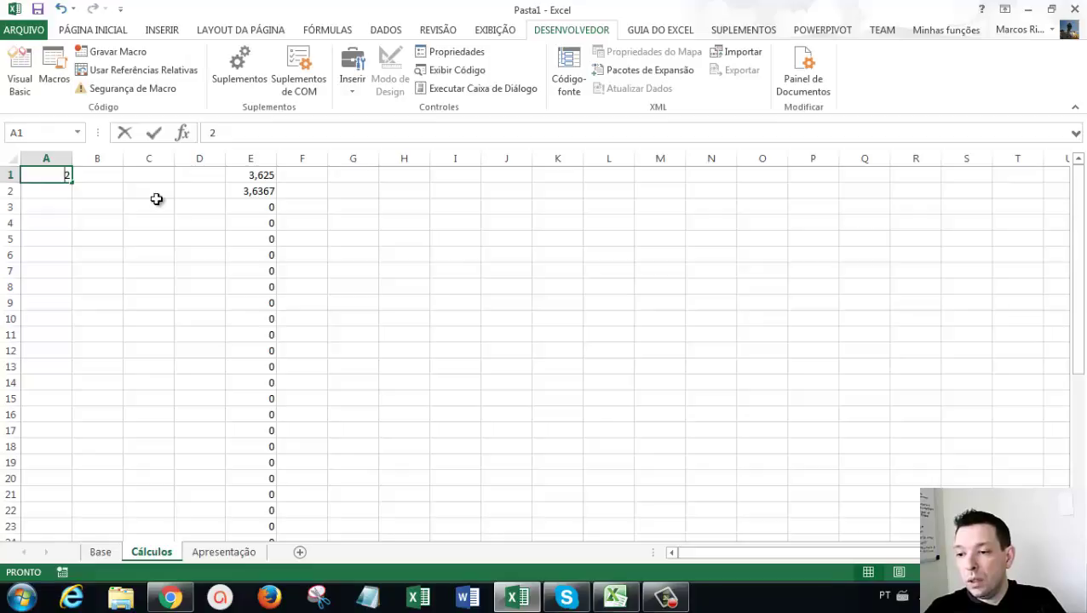
pyautogui.press('Return')
pyautogui.press('Up')
pyautogui.write('10')
pyautogui.press('Return')
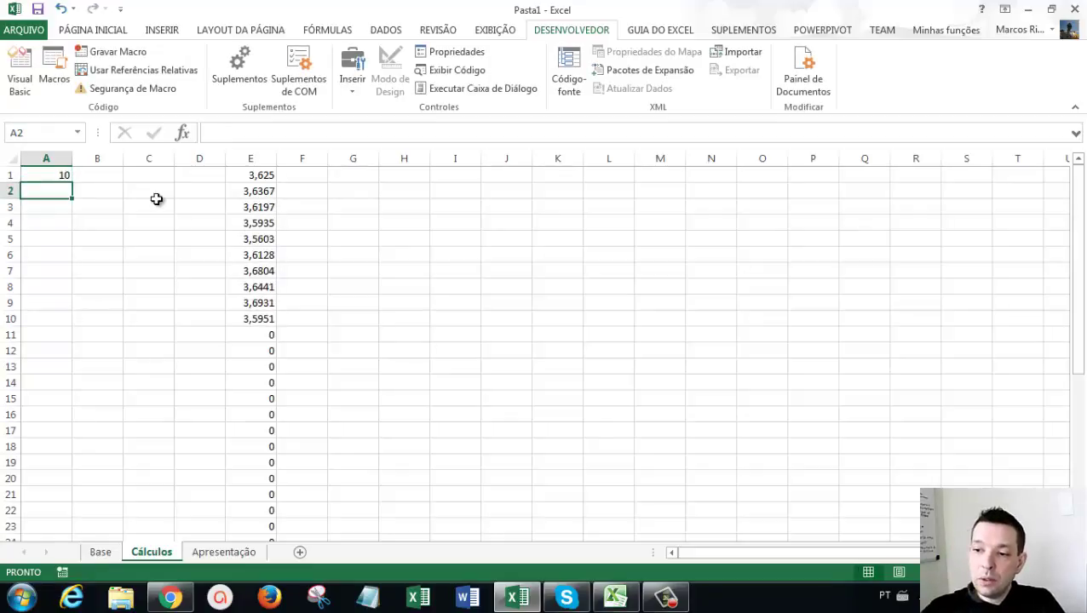
pyautogui.moveTo(247, 177); pyautogui.dragTo(252, 393)
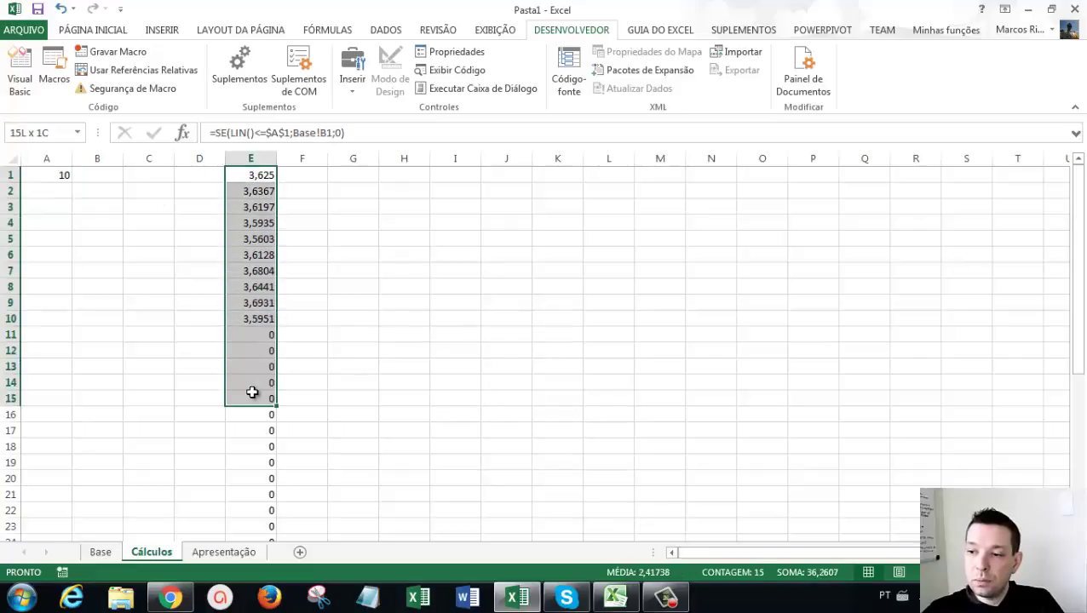
# Step: Reset A1 to 0, then set it to 1 so only E1 shows 3,625
pyautogui.click(66, 175)
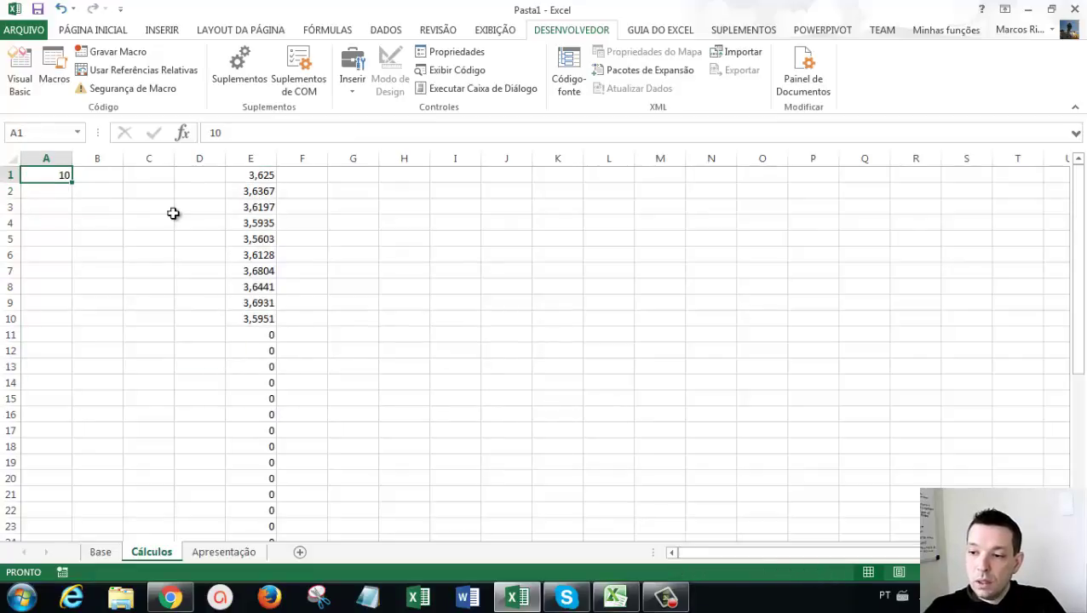
pyautogui.write('0')
pyautogui.press('Return')
pyautogui.press('Up')
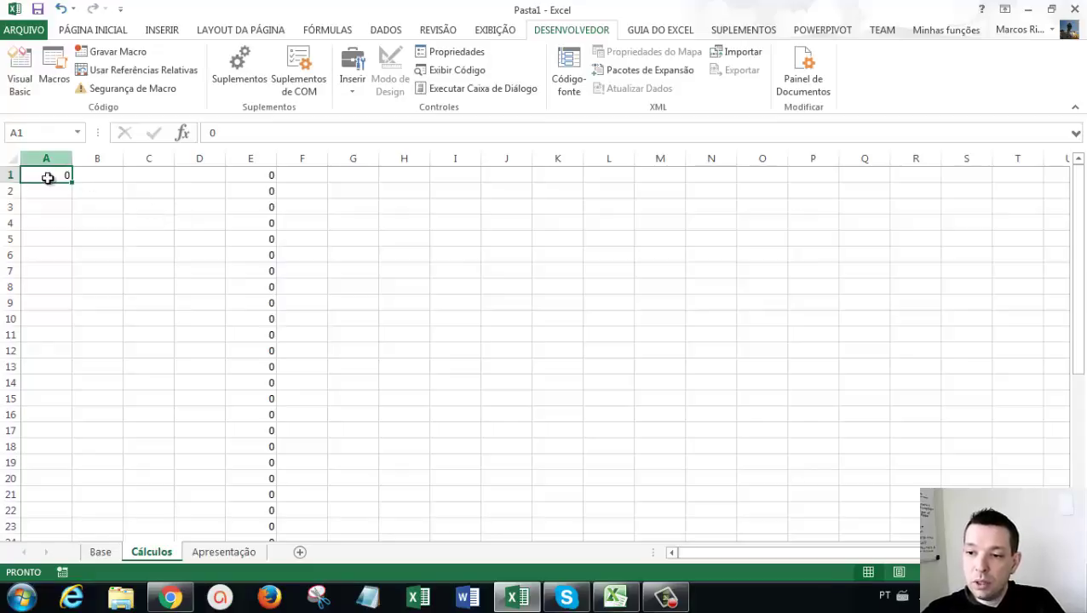
pyautogui.write('1')
pyautogui.press('Return')
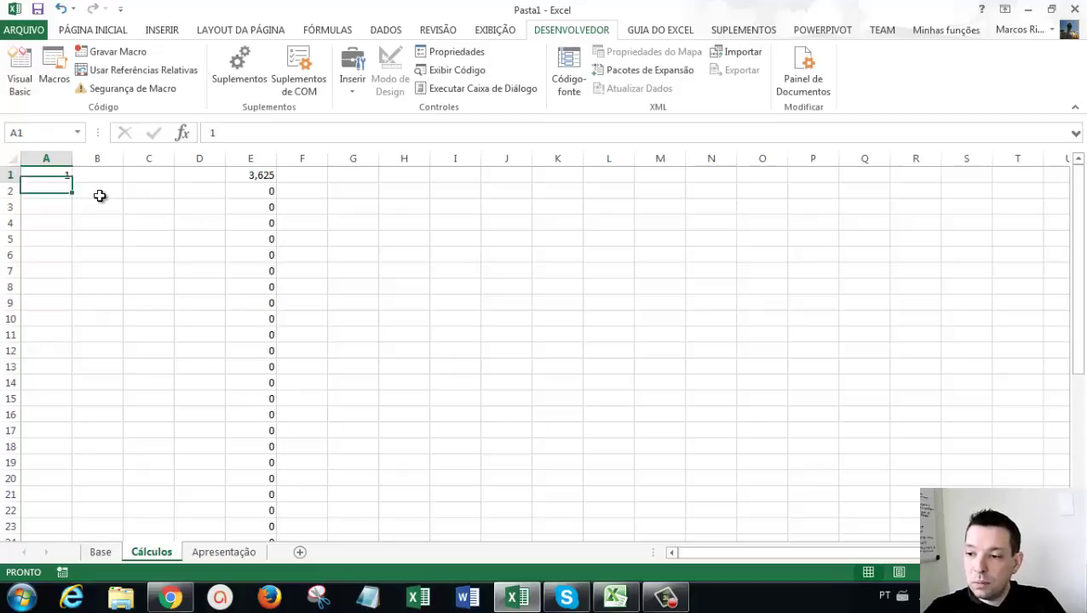
pyautogui.press('Up')
pyautogui.press('Right')
pyautogui.click(251, 158)
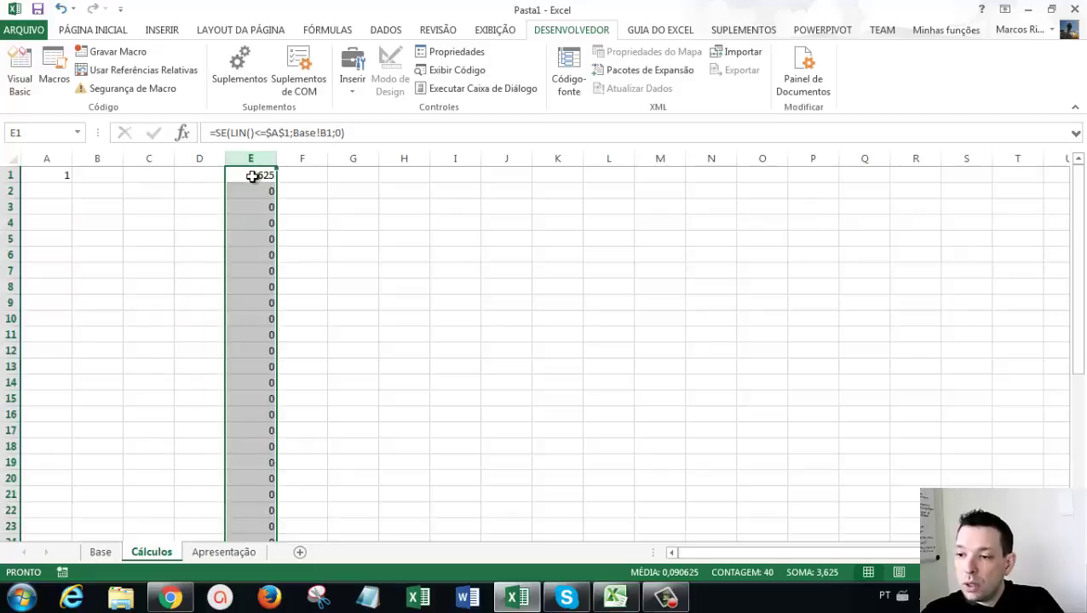
pyautogui.click(252, 174)
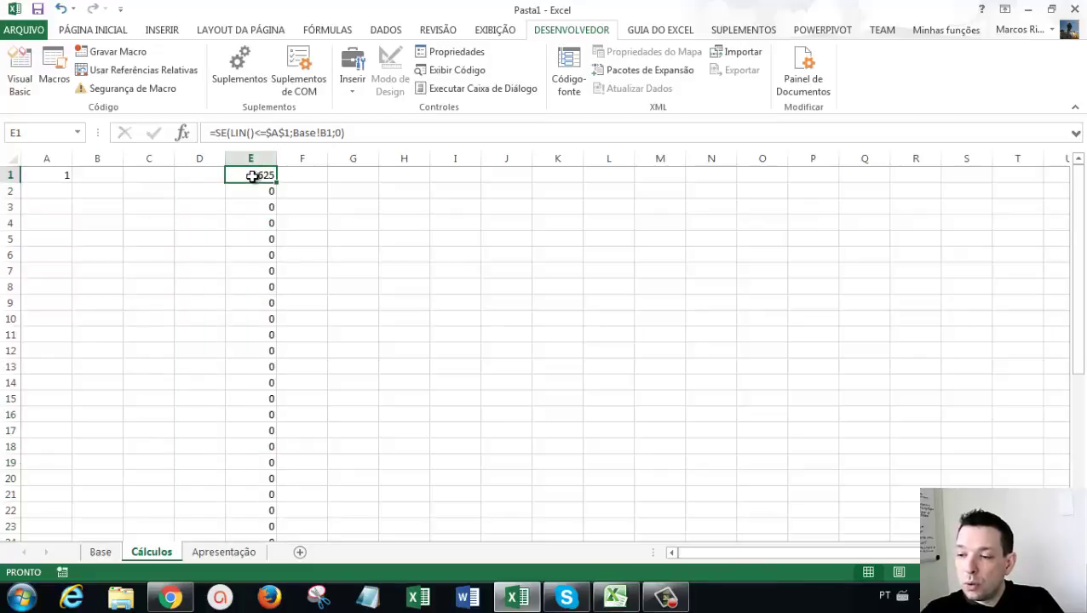
pyautogui.click(219, 132)
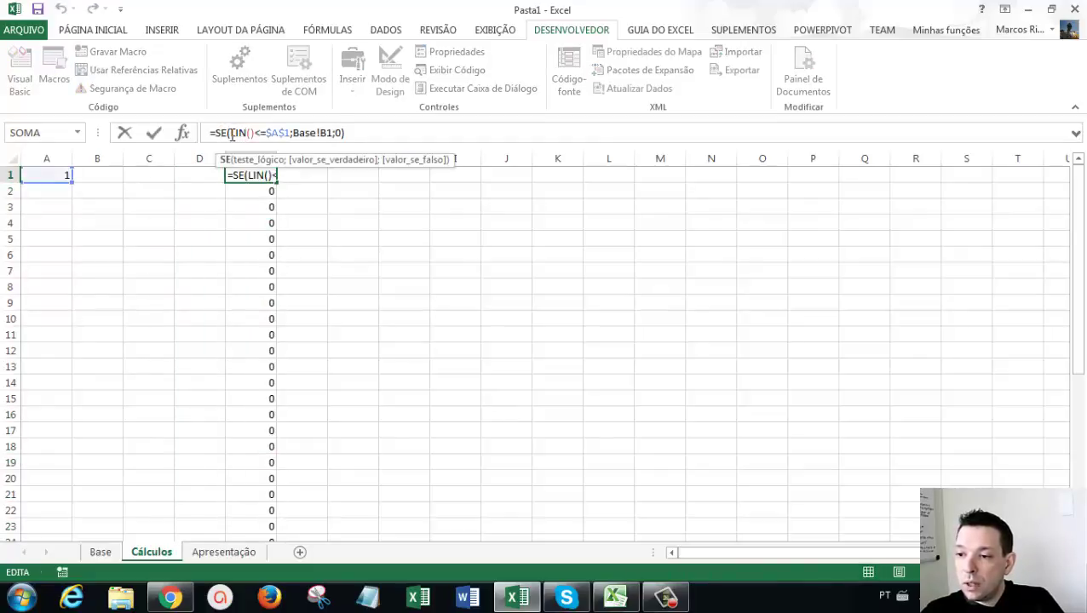
pyautogui.moveTo(217, 134); pyautogui.dragTo(233, 130)
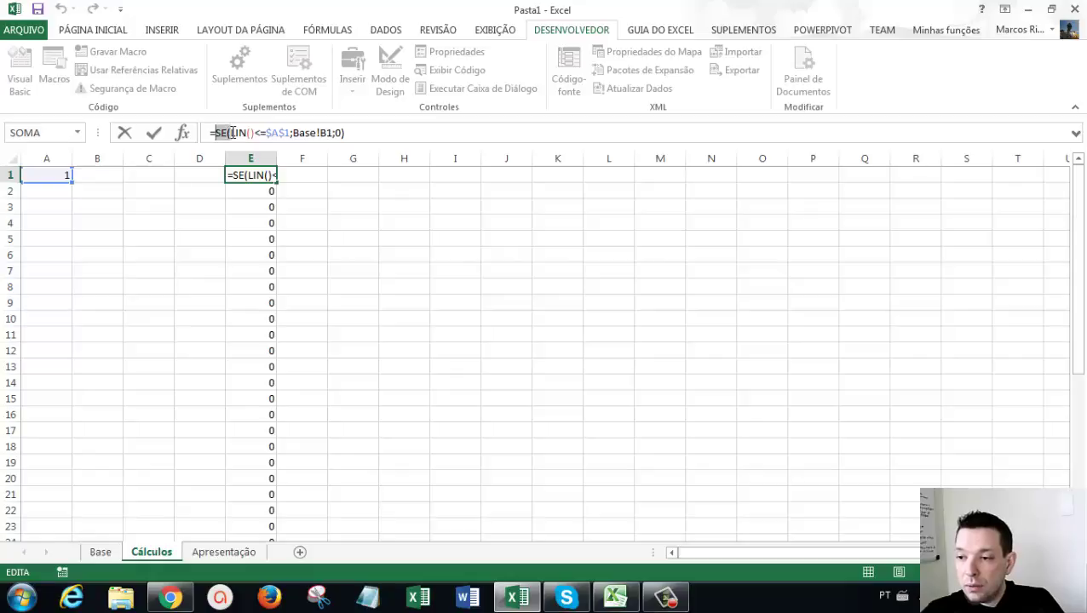
pyautogui.moveTo(229, 135); pyautogui.dragTo(269, 133)
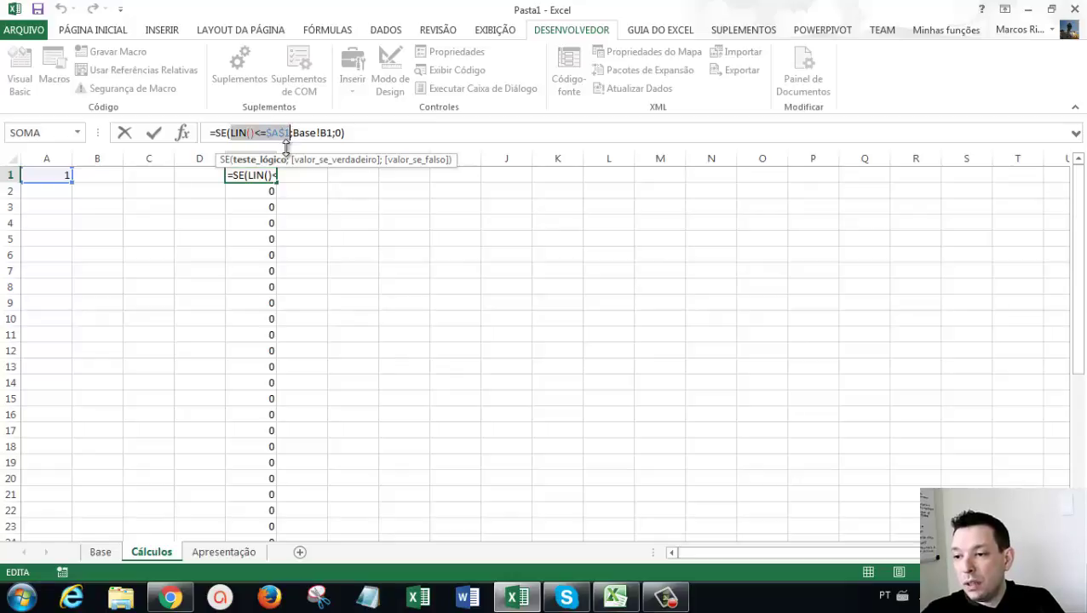
pyautogui.moveTo(292, 133)
pyautogui.mouseDown()
pyautogui.moveTo(316, 134)
pyautogui.moveTo(299, 133)
pyautogui.mouseUp()
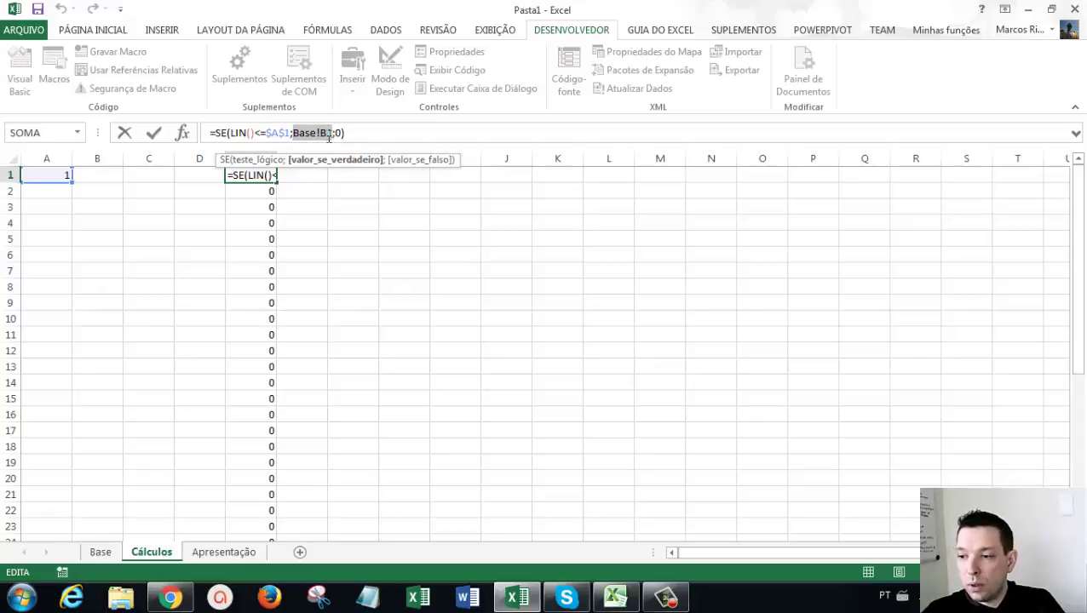
pyautogui.doubleClick(338, 133)
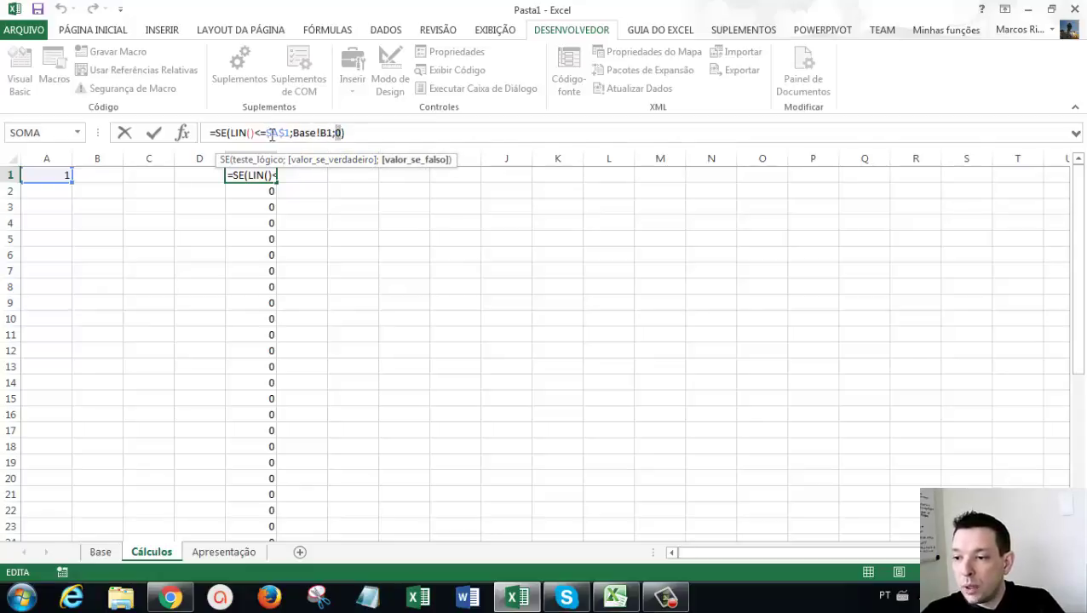
pyautogui.moveTo(231, 134); pyautogui.dragTo(253, 134)
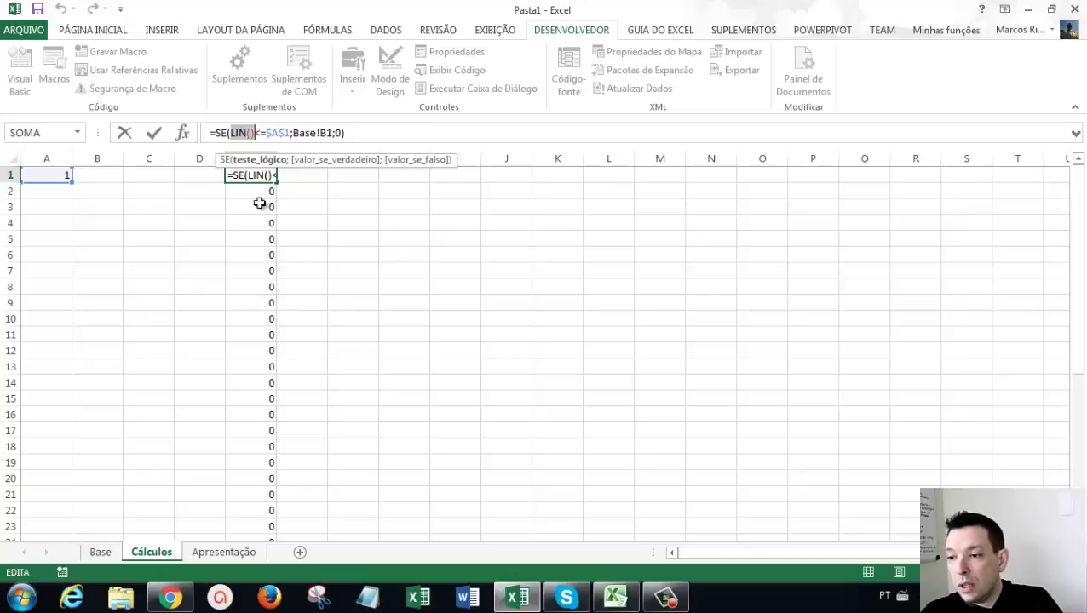
pyautogui.hotkey('ctrl', 'Return')
pyautogui.click(256, 187)
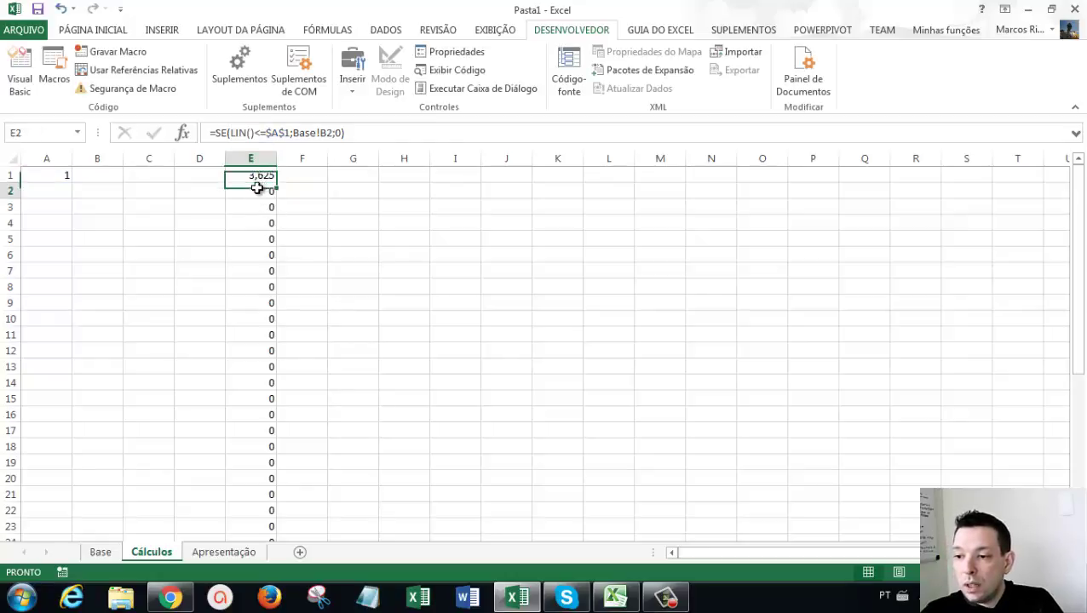
pyautogui.click(253, 208)
pyautogui.click(257, 225)
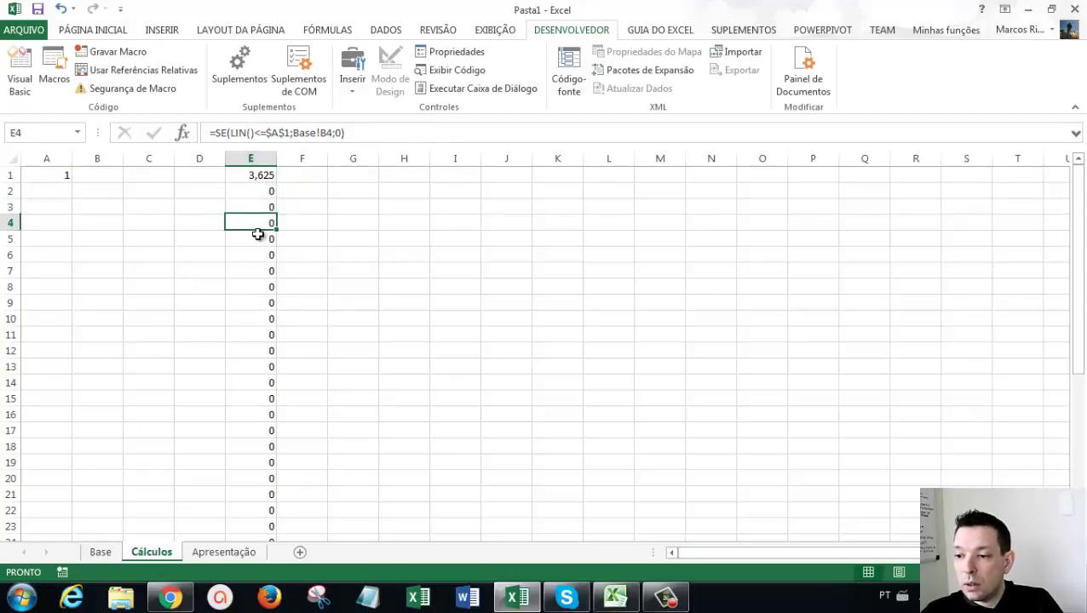
pyautogui.click(257, 234)
pyautogui.click(258, 175)
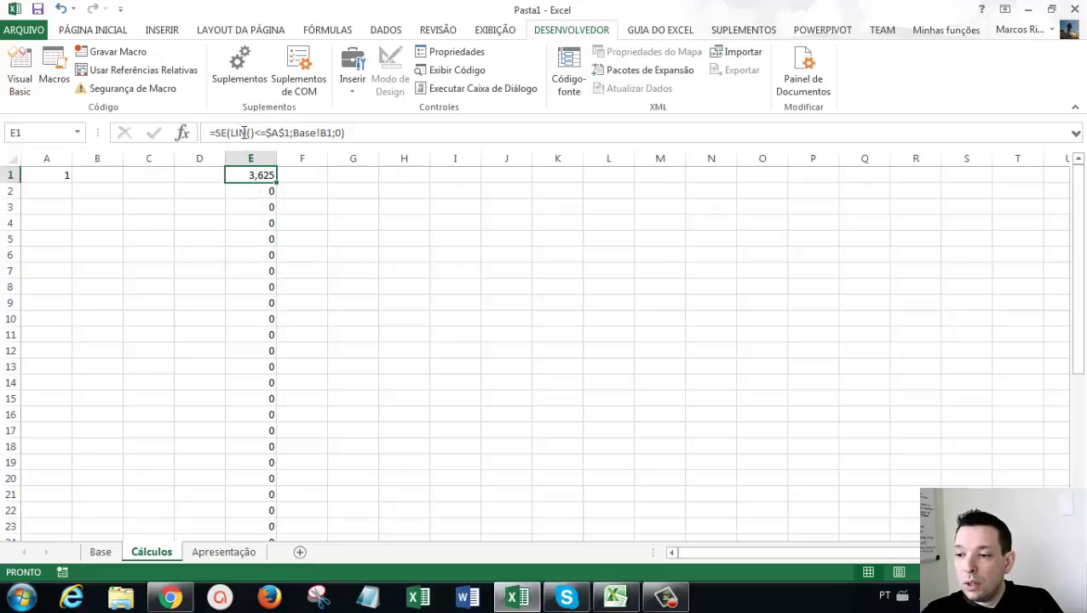
pyautogui.doubleClick(240, 133)
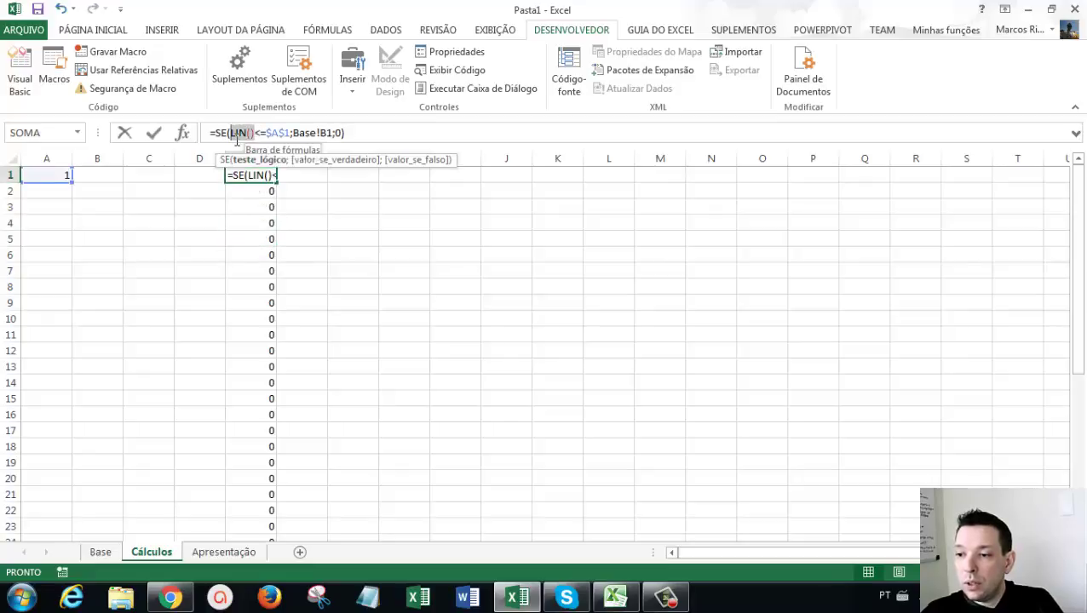
pyautogui.moveTo(238, 139); pyautogui.dragTo(247, 136)
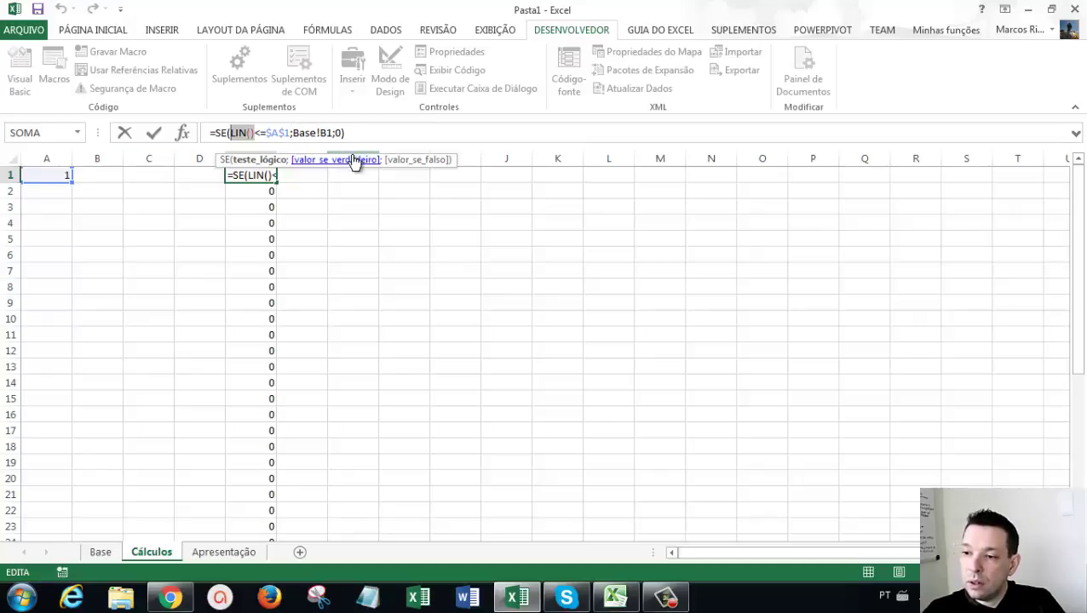
pyautogui.press('Return')
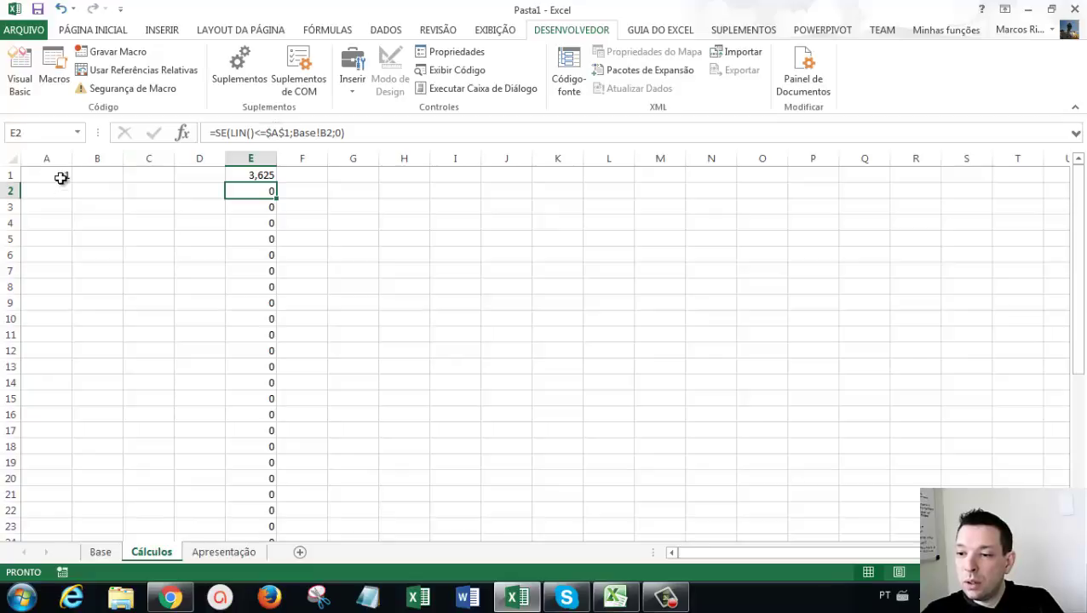
pyautogui.click(62, 177)
pyautogui.write('1')
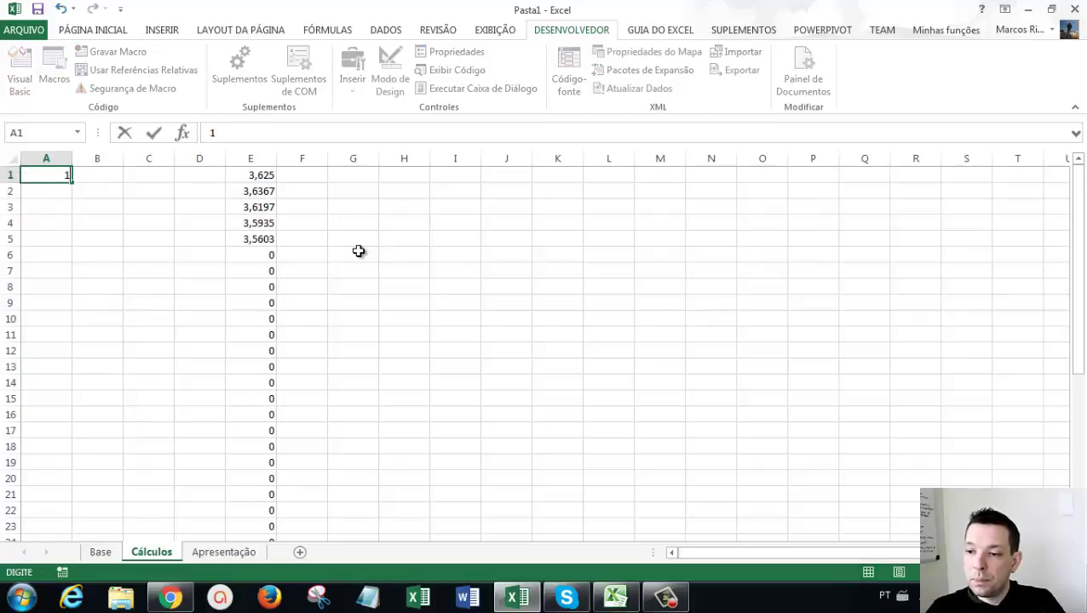
pyautogui.press('Return')
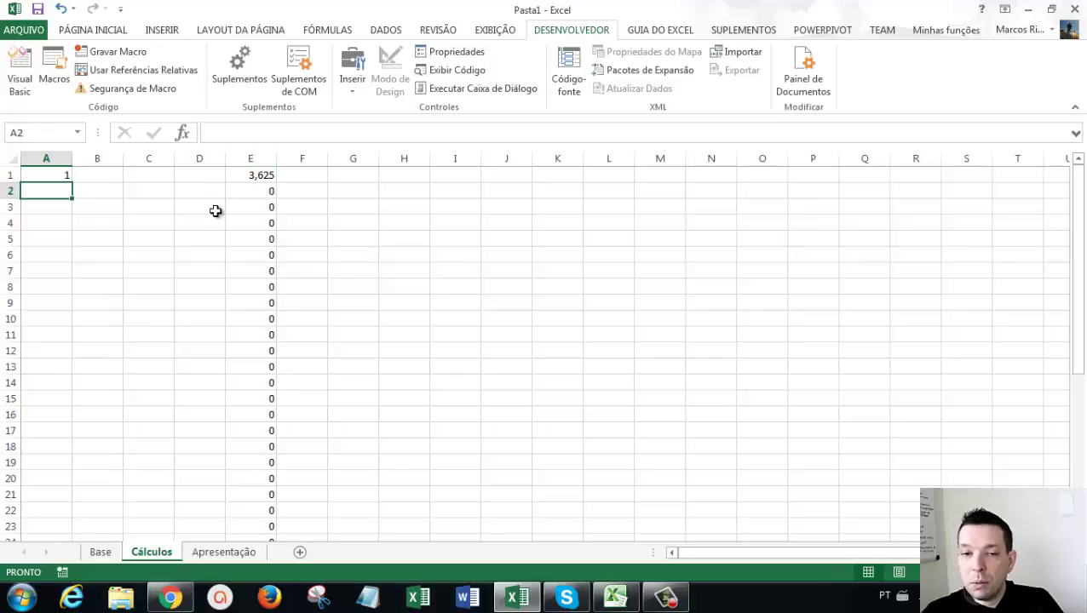
pyautogui.click(256, 176)
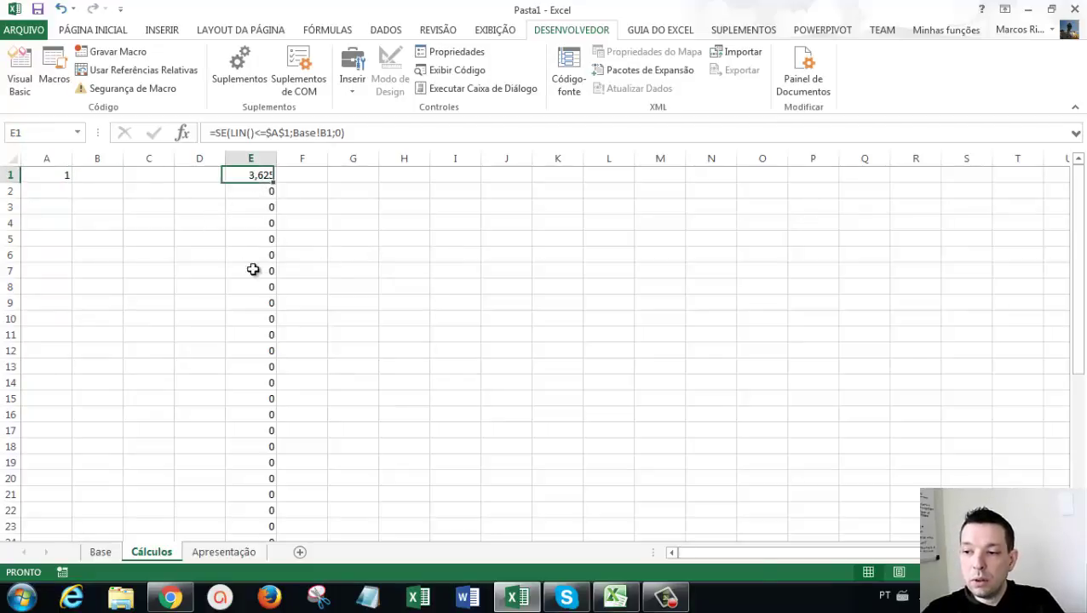
pyautogui.moveTo(253, 176); pyautogui.dragTo(252, 415)
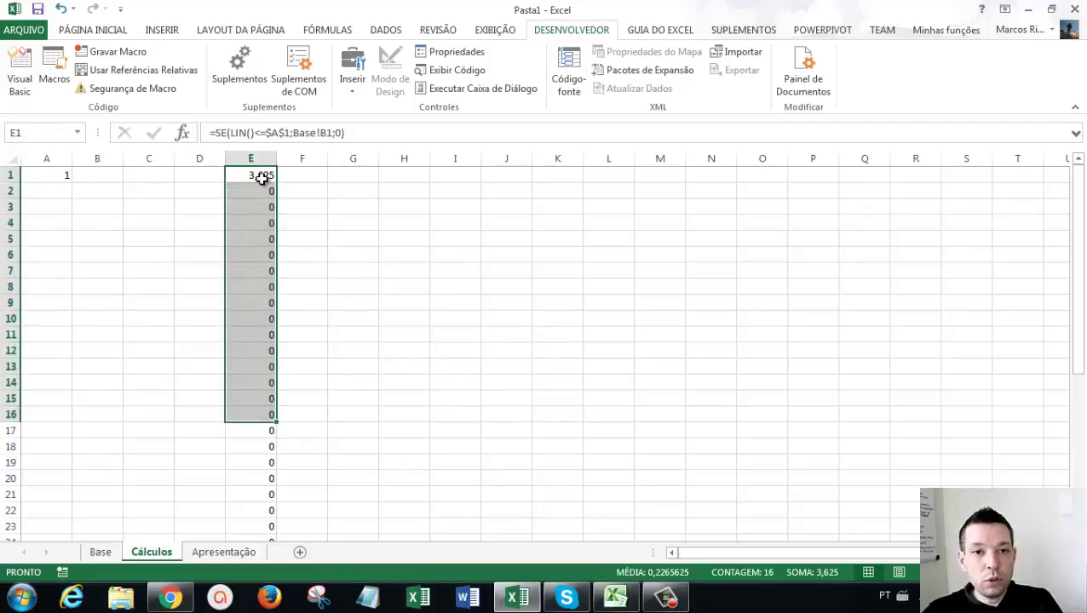
pyautogui.click(102, 175)
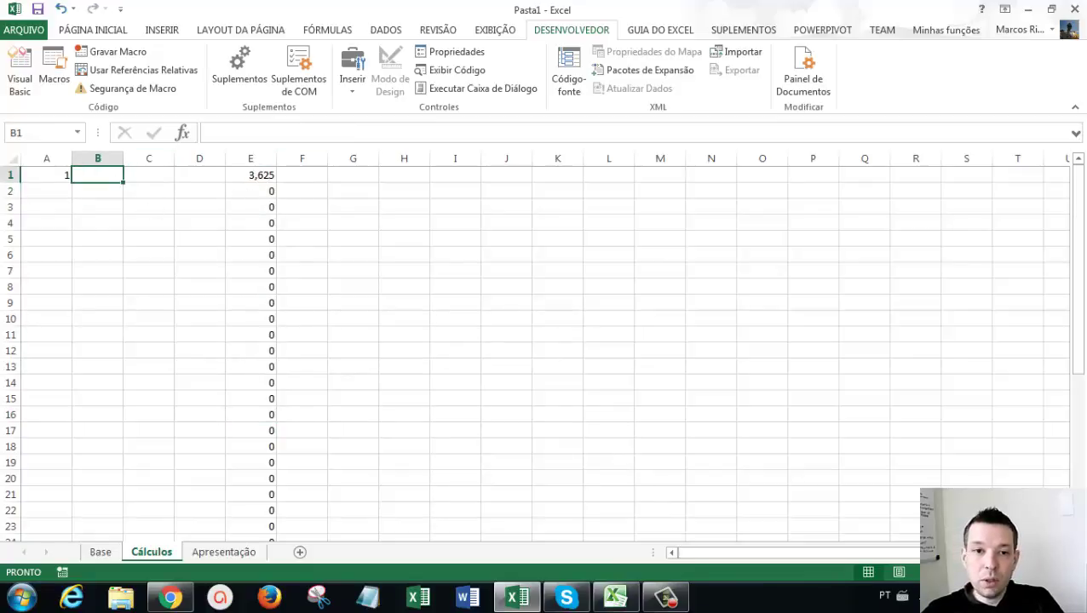
pyautogui.hotkey('alt', 'Tab')
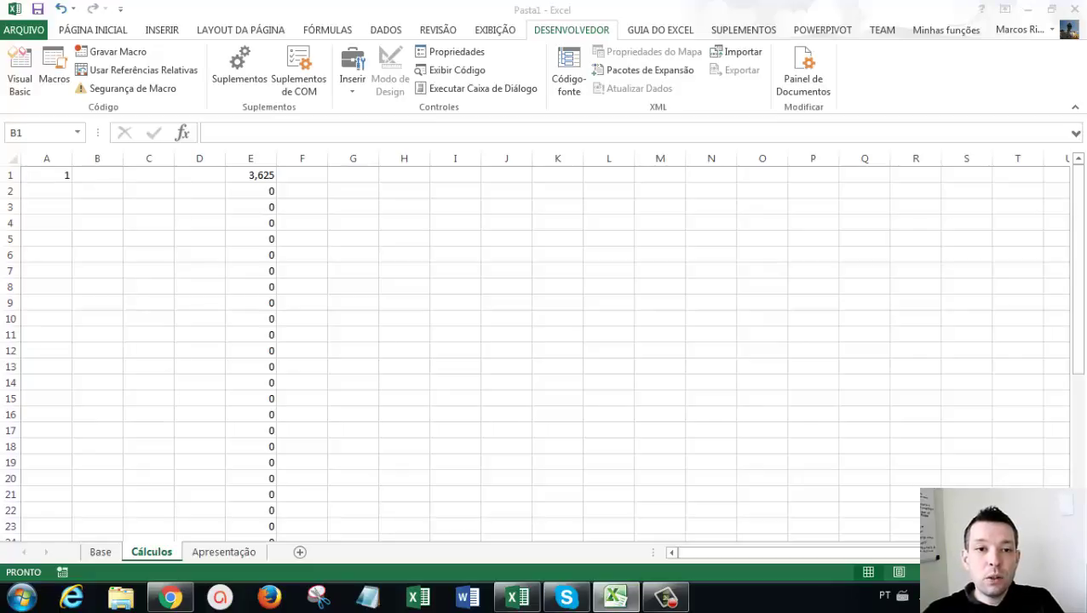
pyautogui.hotkey('alt', 'Tab')
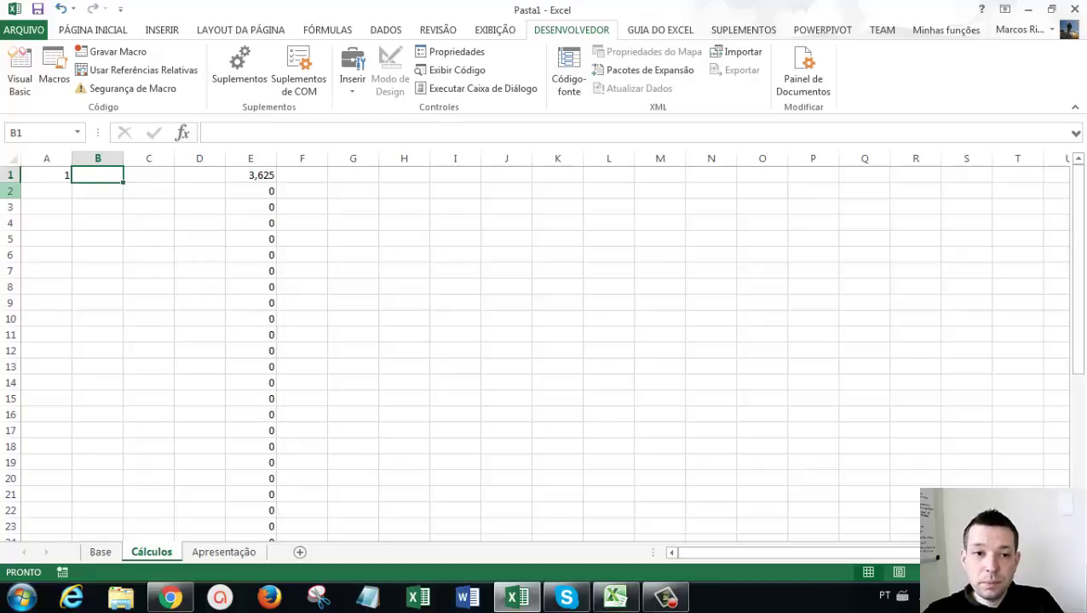
pyautogui.hotkey('alt', 'Tab')
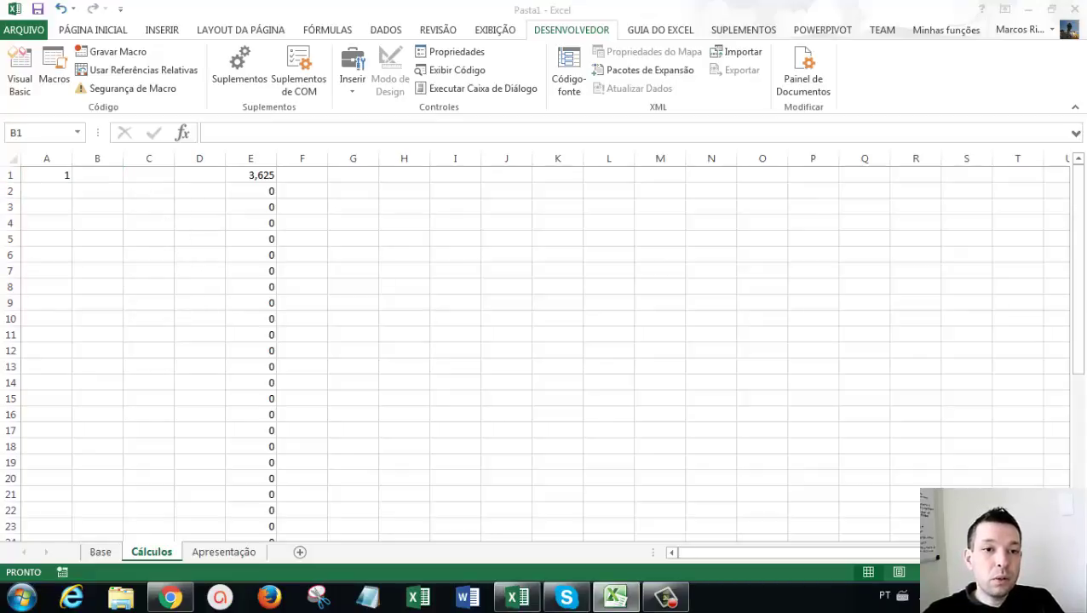
pyautogui.hotkey('alt', 'Tab')
# Step: Enter =DESLOC(Base!C1;Cálculos!A1-1;0;1;1) in Cálculos C1
pyautogui.click(145, 178)
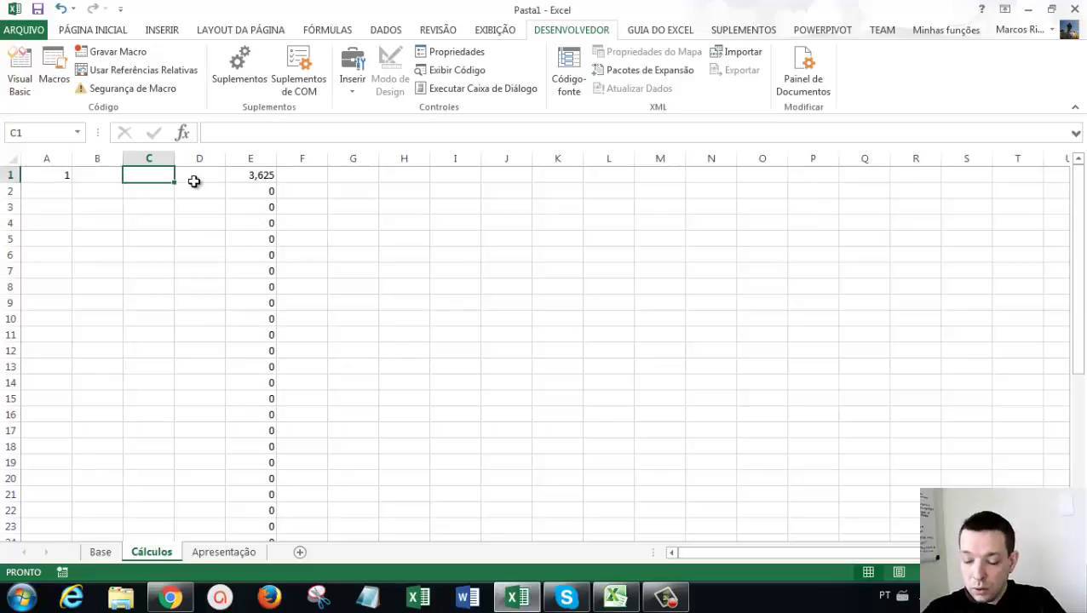
pyautogui.write('=')
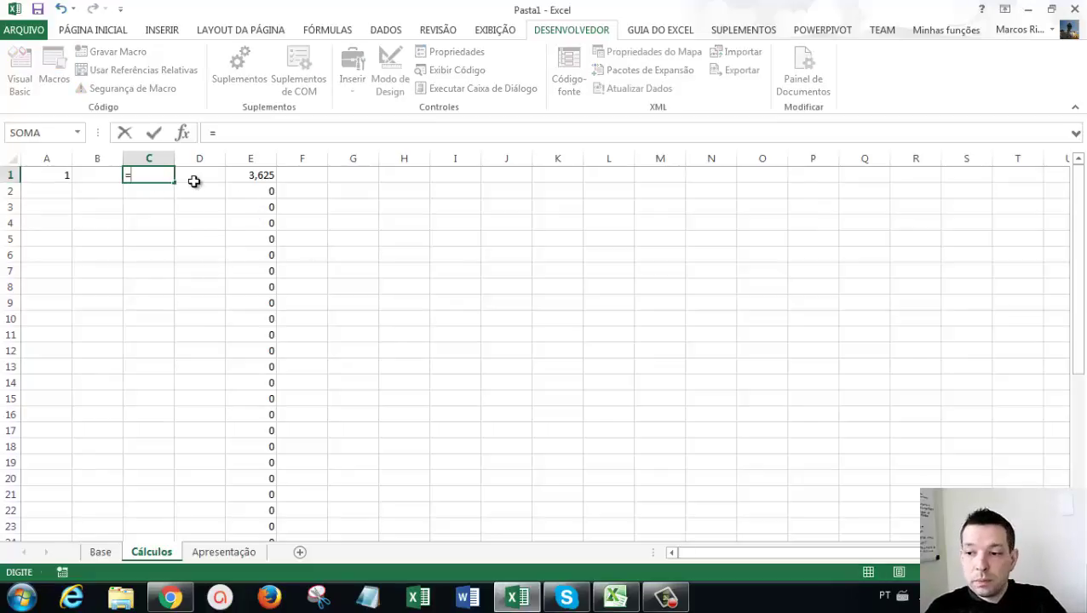
pyautogui.write('des')
pyautogui.press('BackSpace')
pyautogui.press('BackSpace')
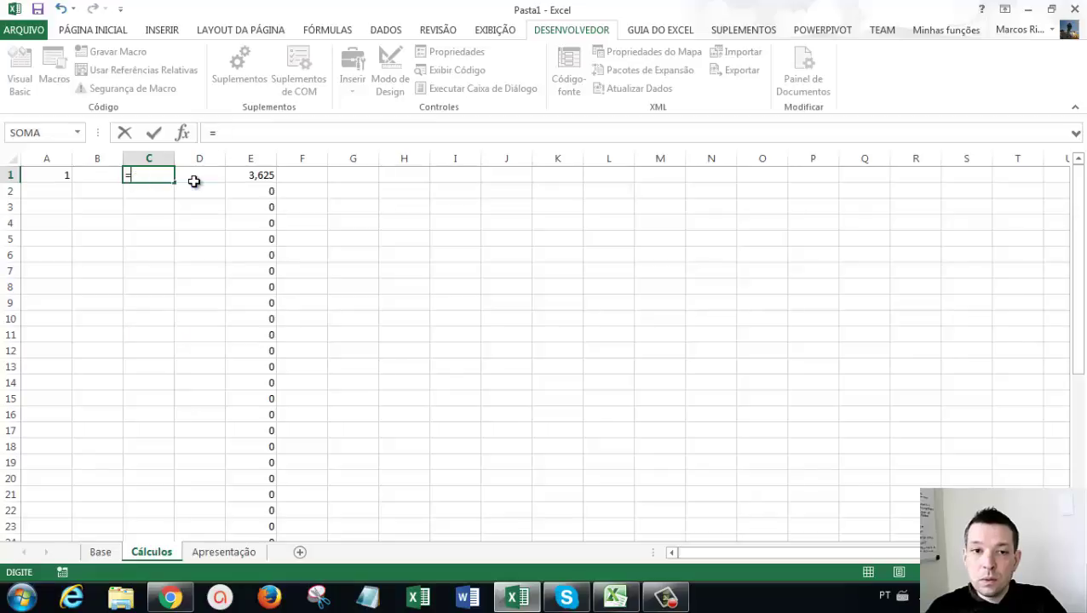
pyautogui.write('DESLOC(')
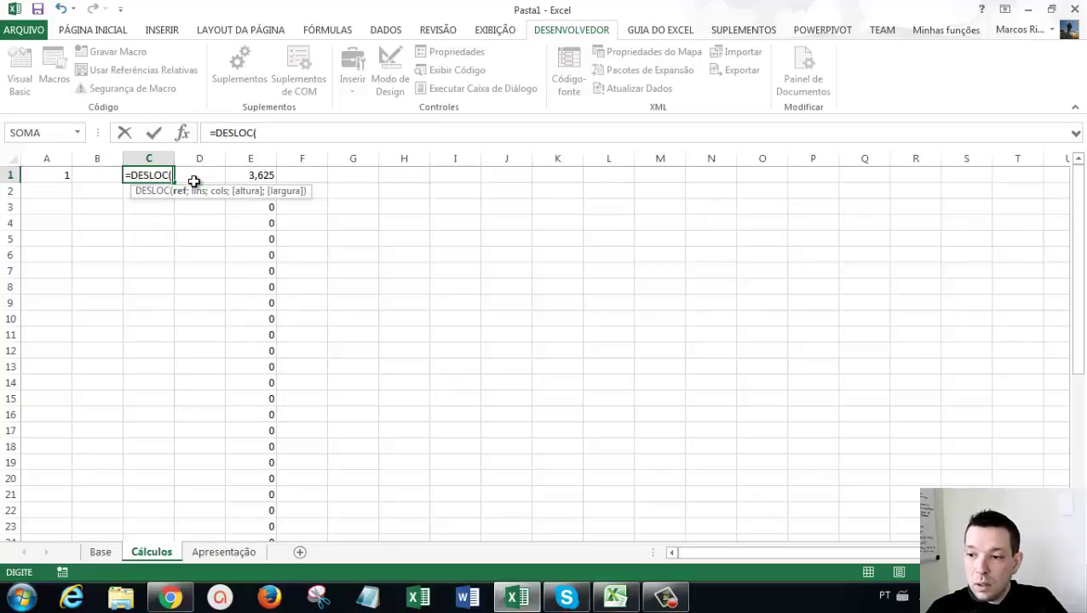
pyautogui.click(101, 552)
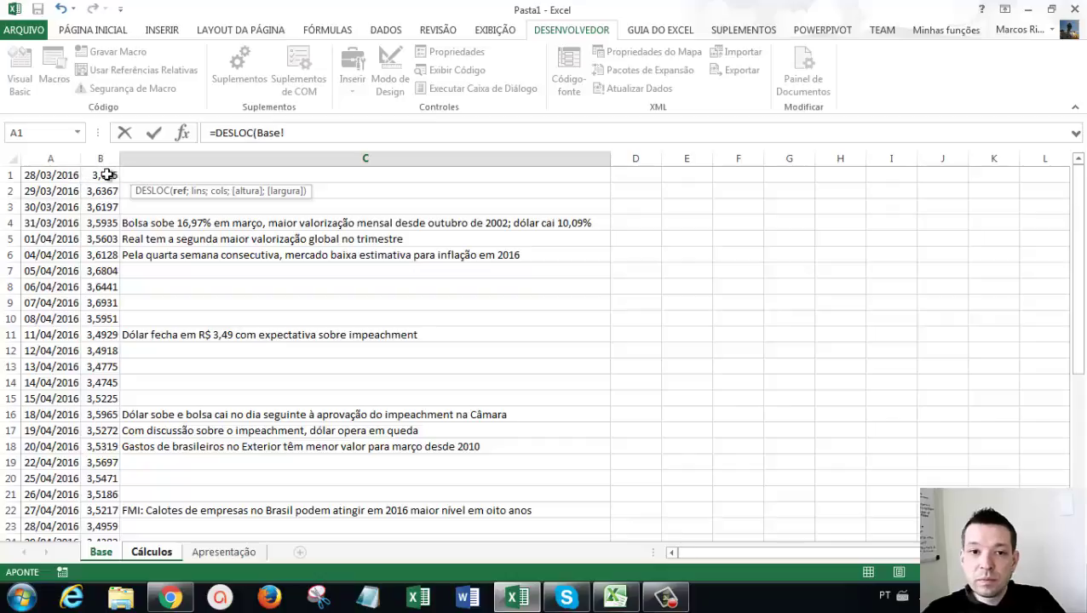
pyautogui.click(138, 174)
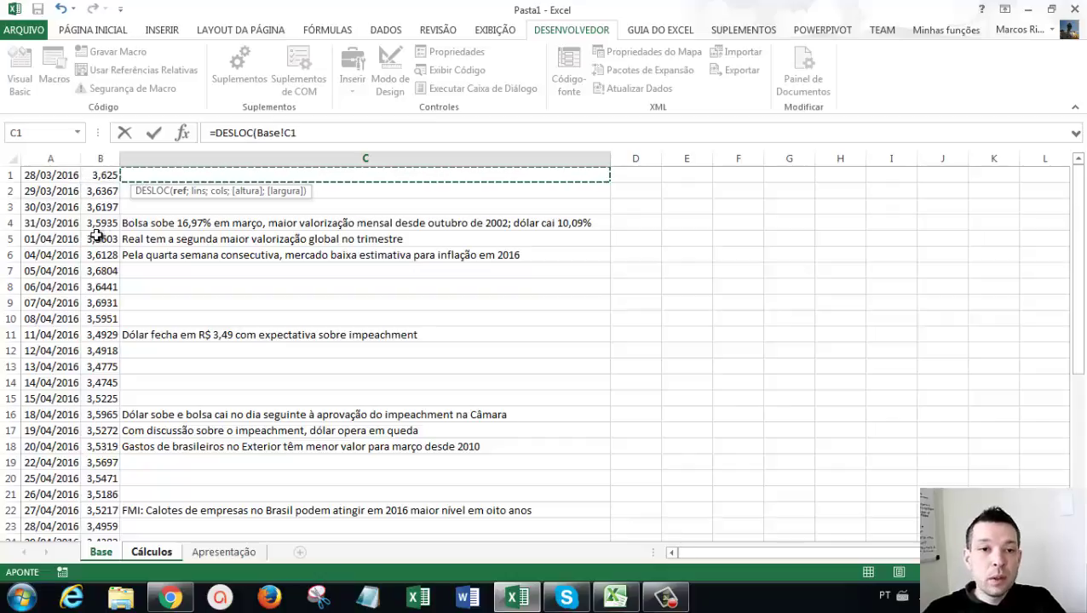
pyautogui.write(';')
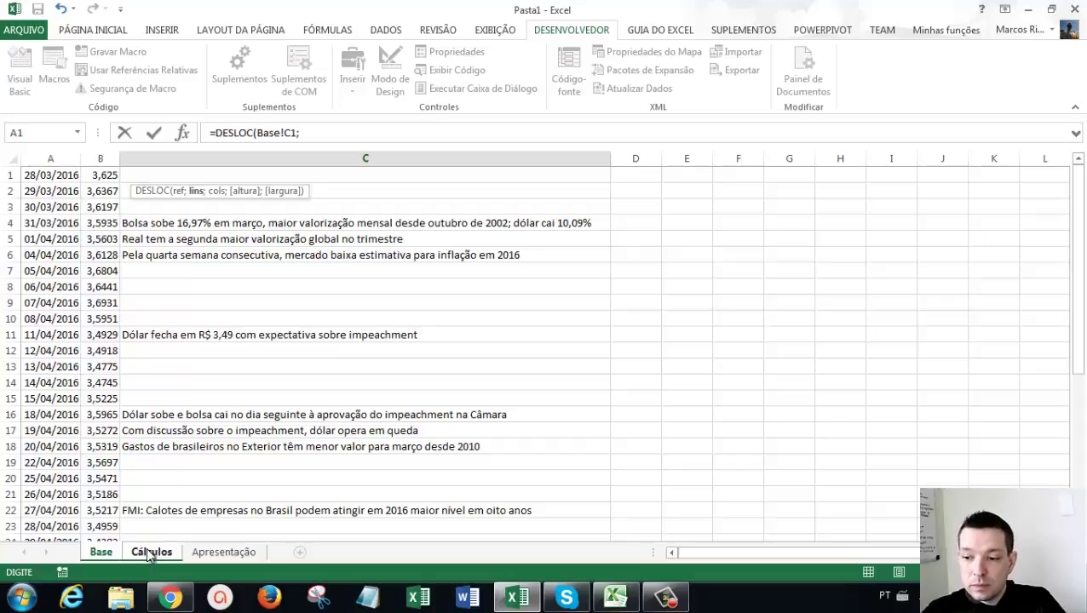
pyautogui.click(145, 553)
pyautogui.click(55, 176)
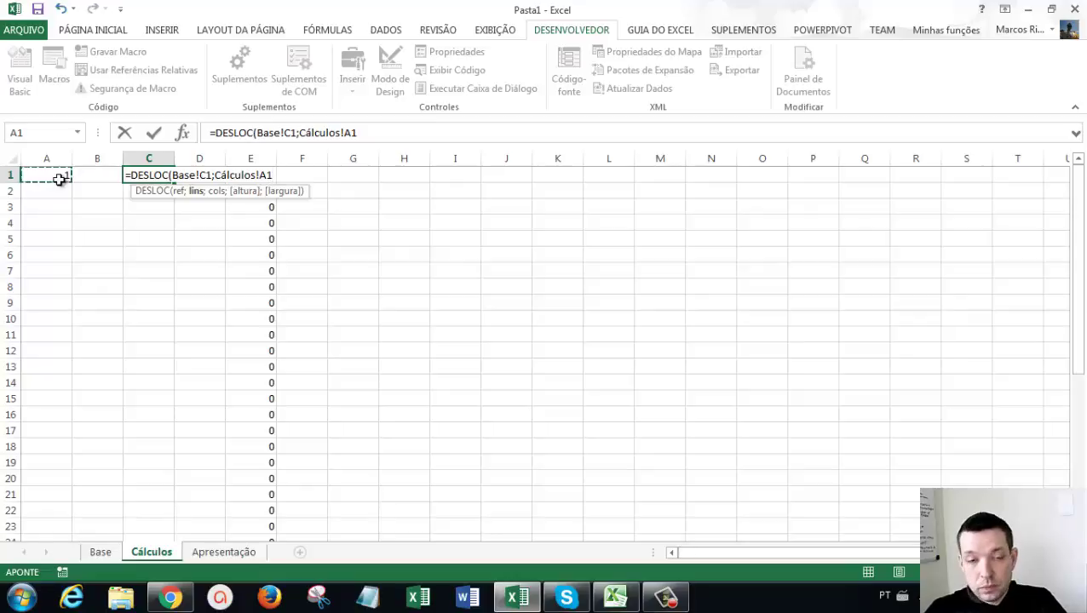
pyautogui.write('-1')
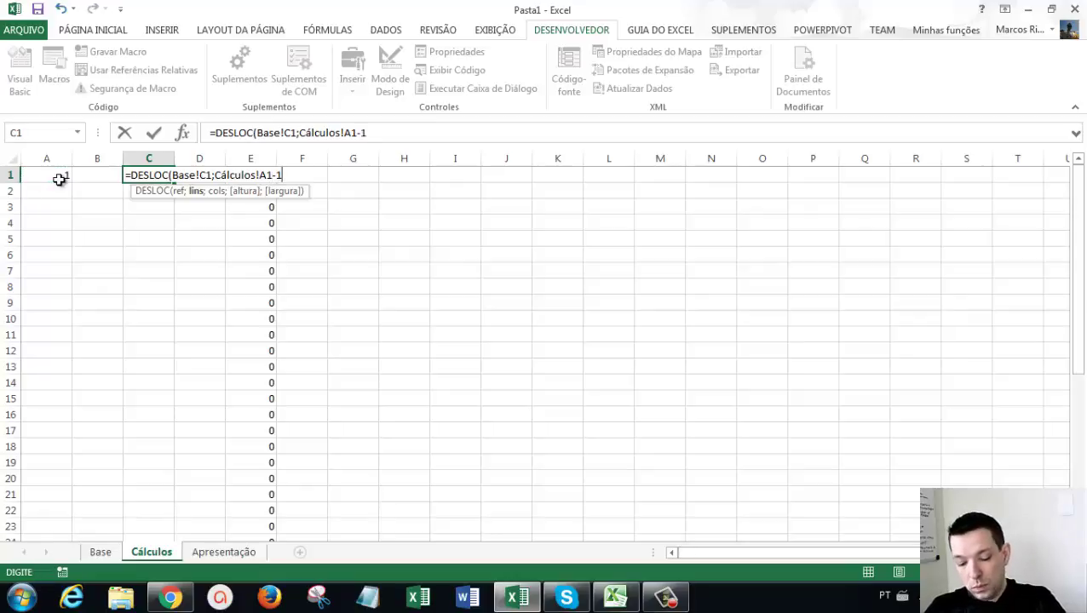
pyautogui.write(';0;1;1')
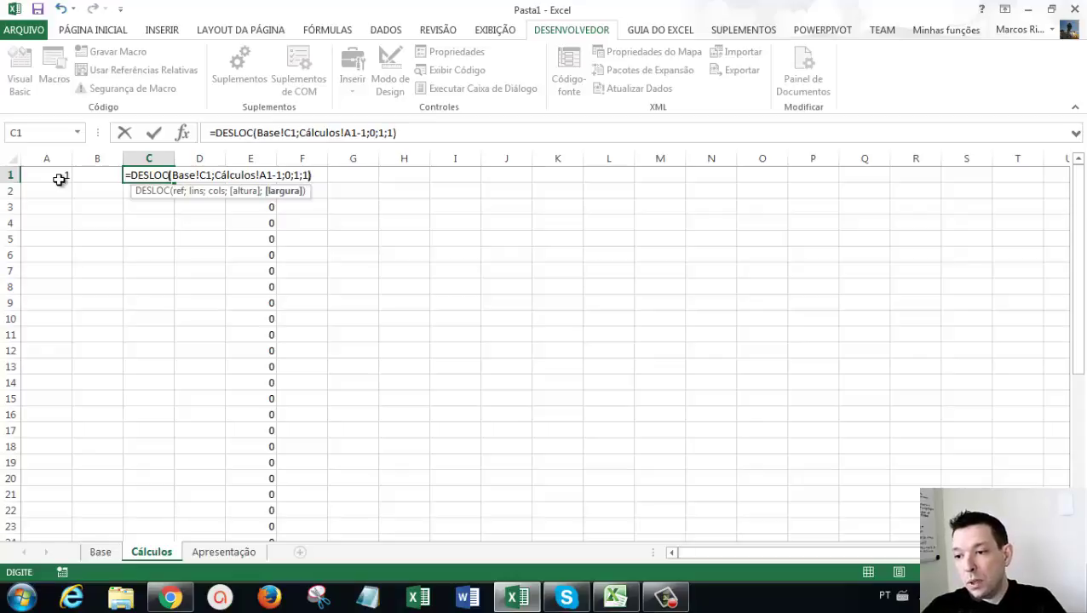
pyautogui.hotkey('ctrl', 'Return')
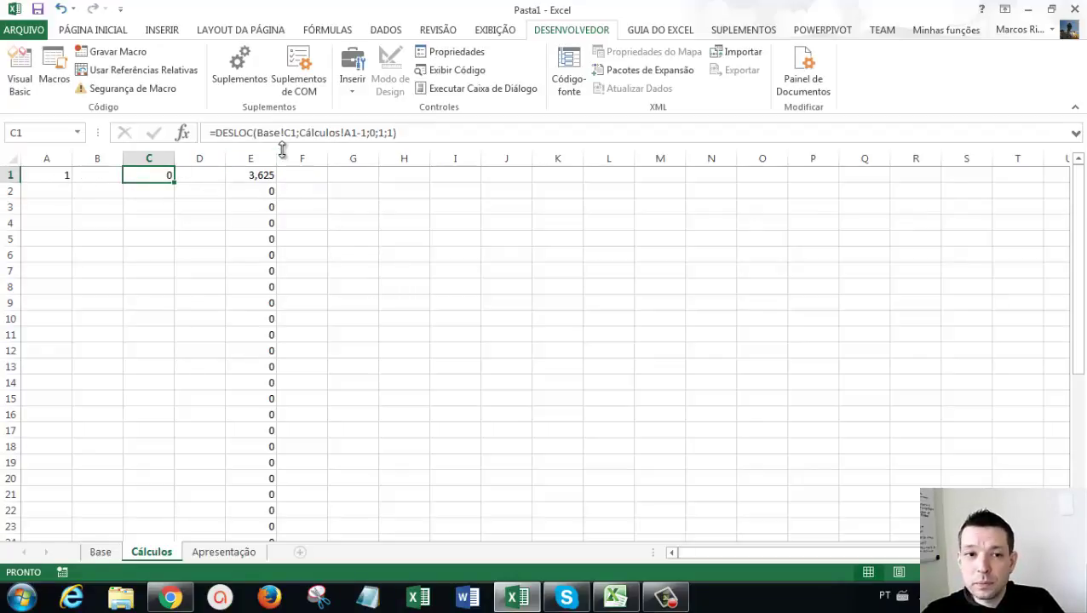
# Step: With Cálculos A1 at 4, check the row 4 headline on the Base sheet
pyautogui.hotkey('alt', 'Tab')
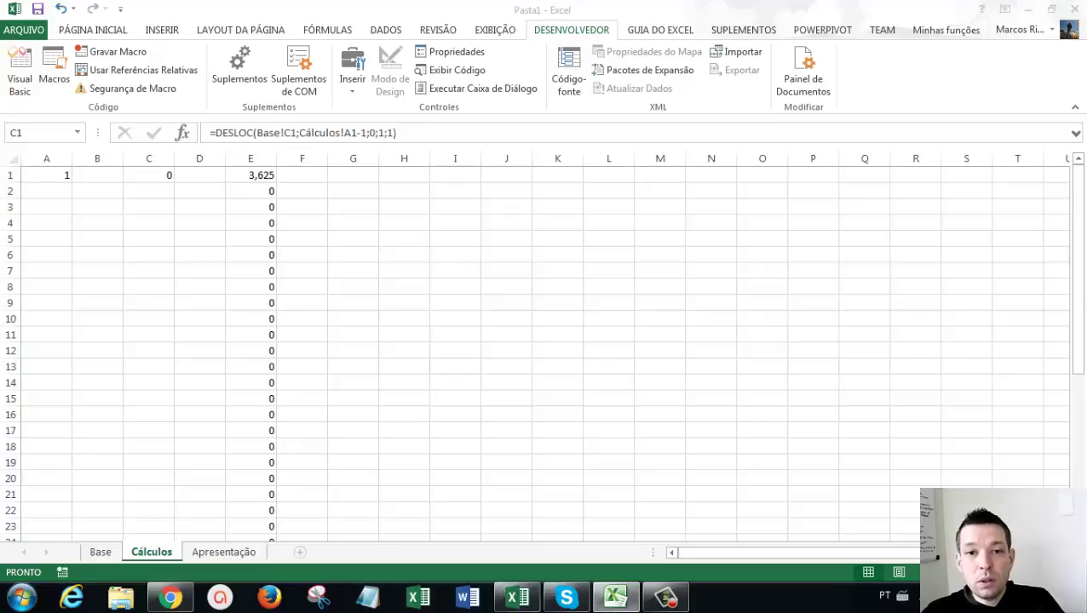
pyautogui.hotkey('alt', 'Tab')
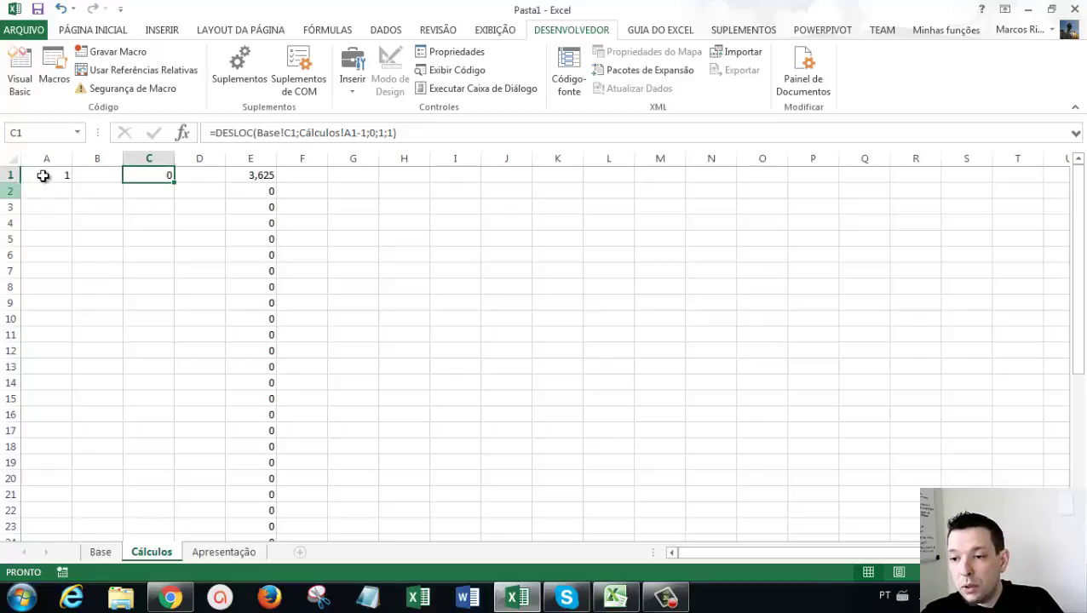
pyautogui.click(51, 178)
pyautogui.click(101, 552)
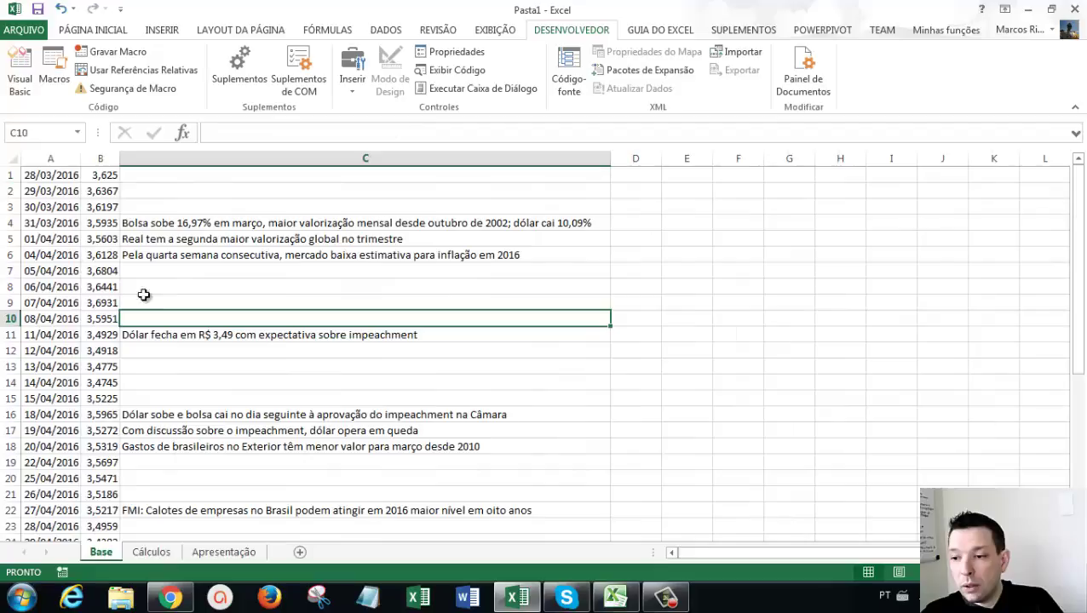
pyautogui.click(132, 223)
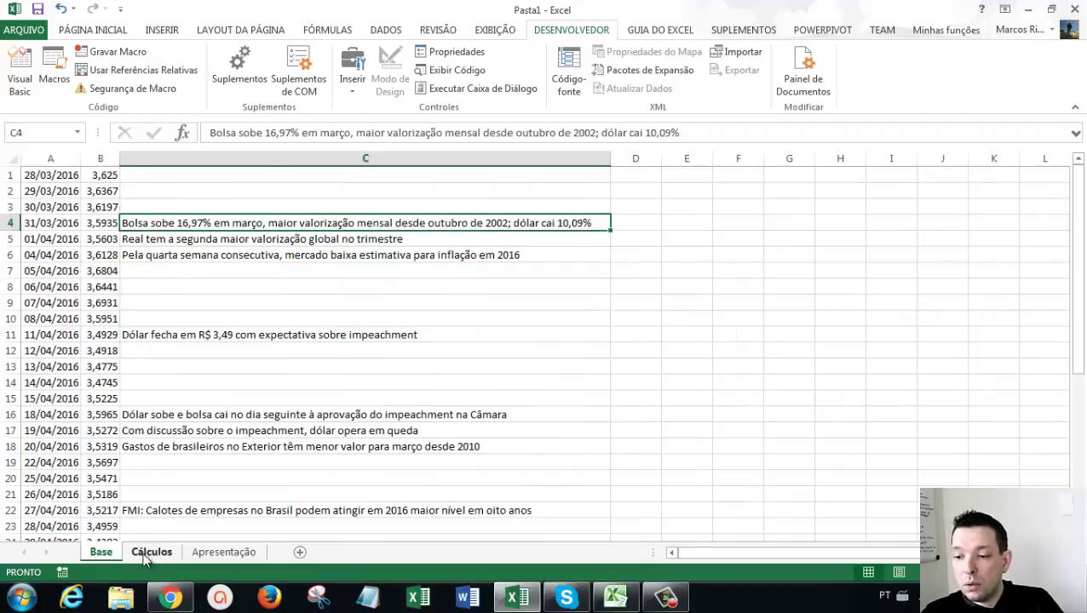
# Step: AutoFit column C on Cálculos to show the full 'Bolsa sobe 16,97%' headline, then open C1's formula for editing
pyautogui.click(149, 552)
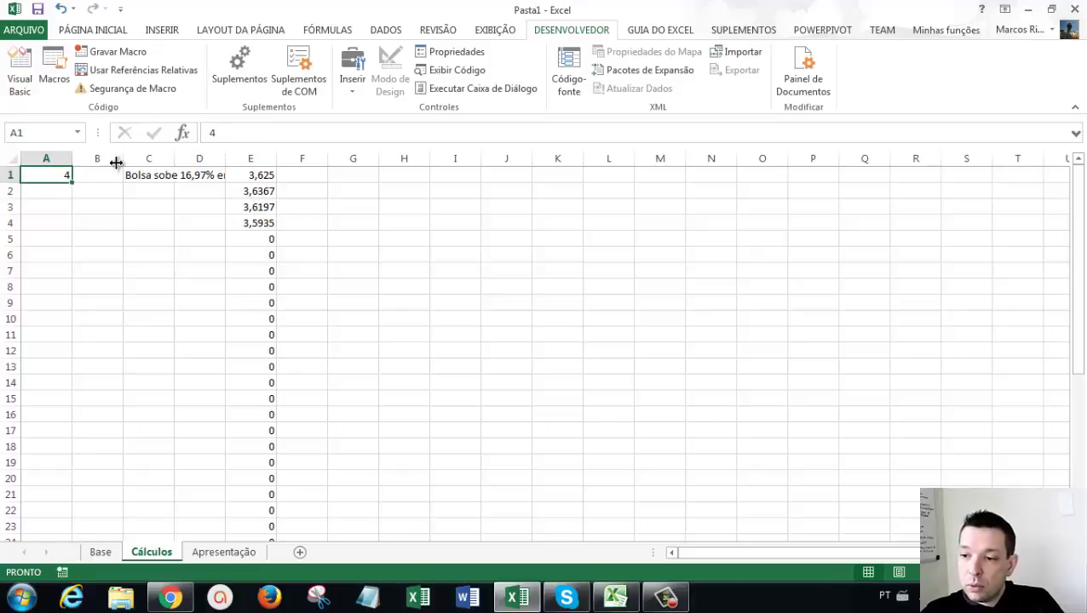
pyautogui.doubleClick(174, 159)
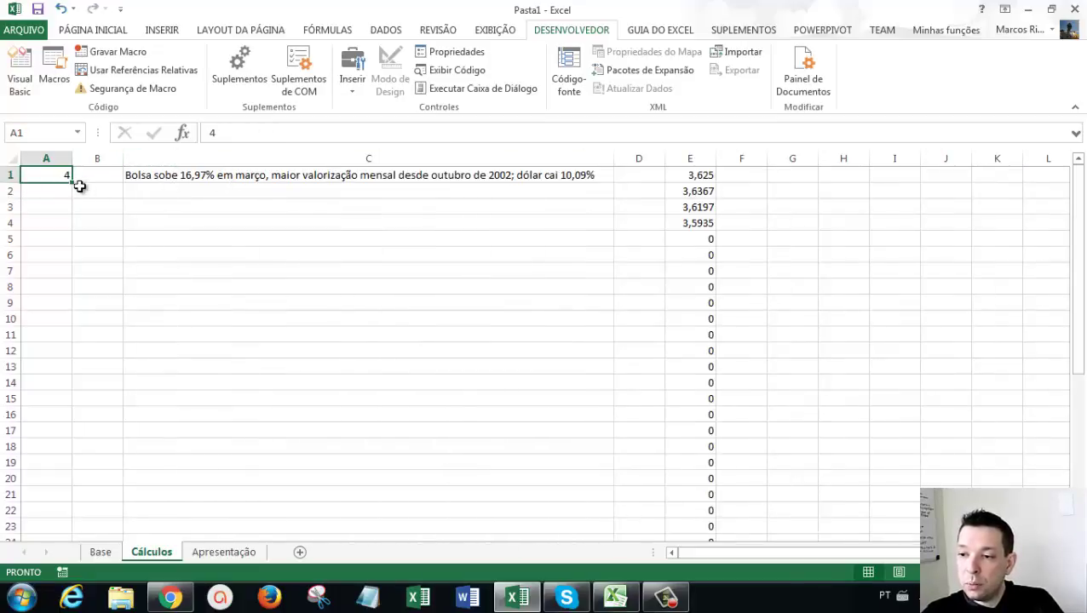
pyautogui.click(151, 175)
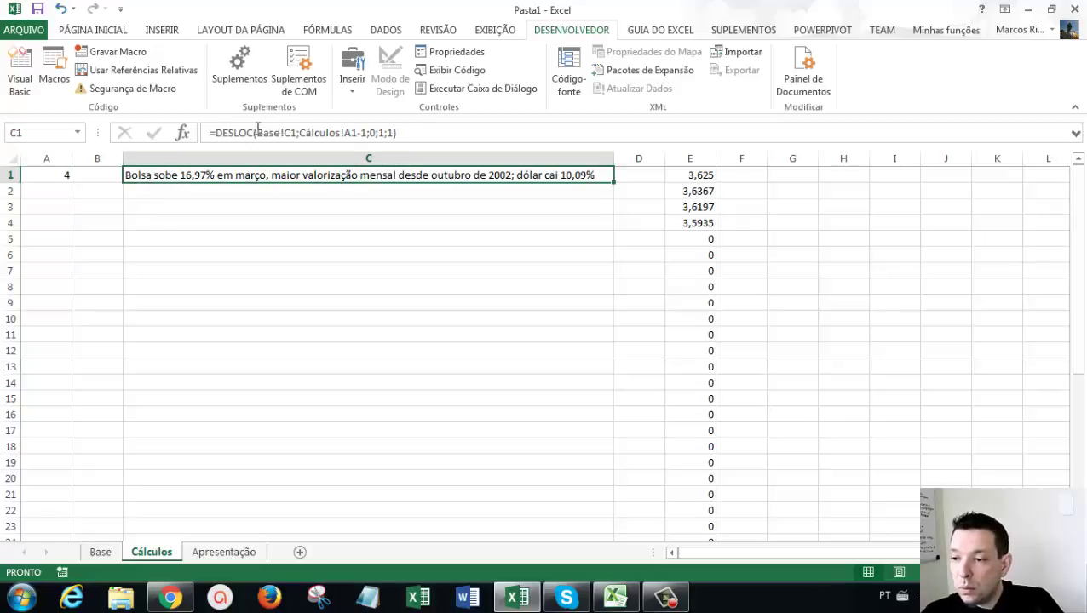
pyautogui.click(258, 134)
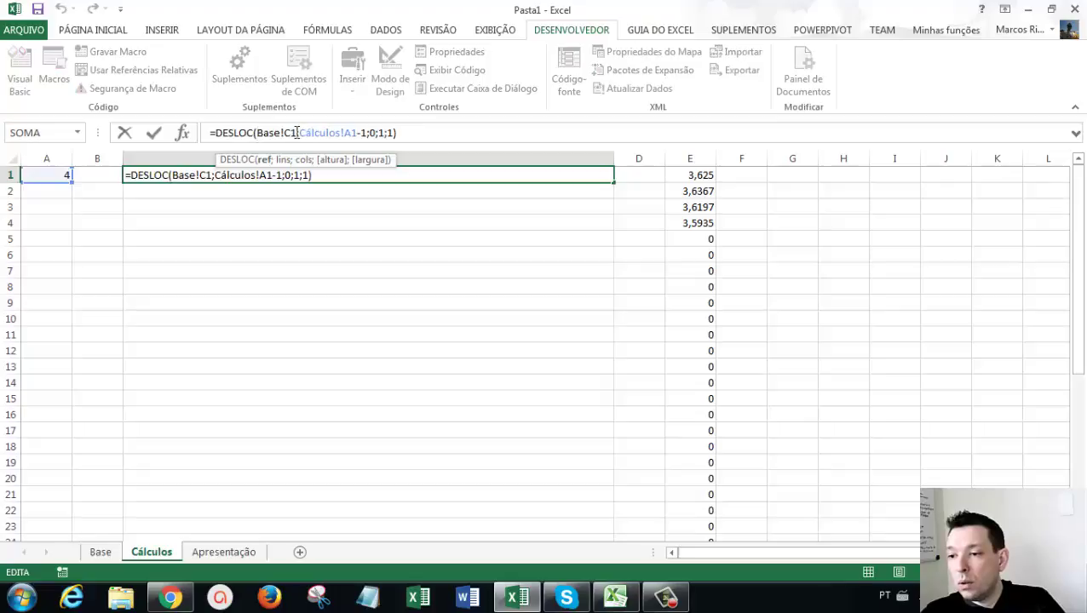
pyautogui.doubleClick(297, 133)
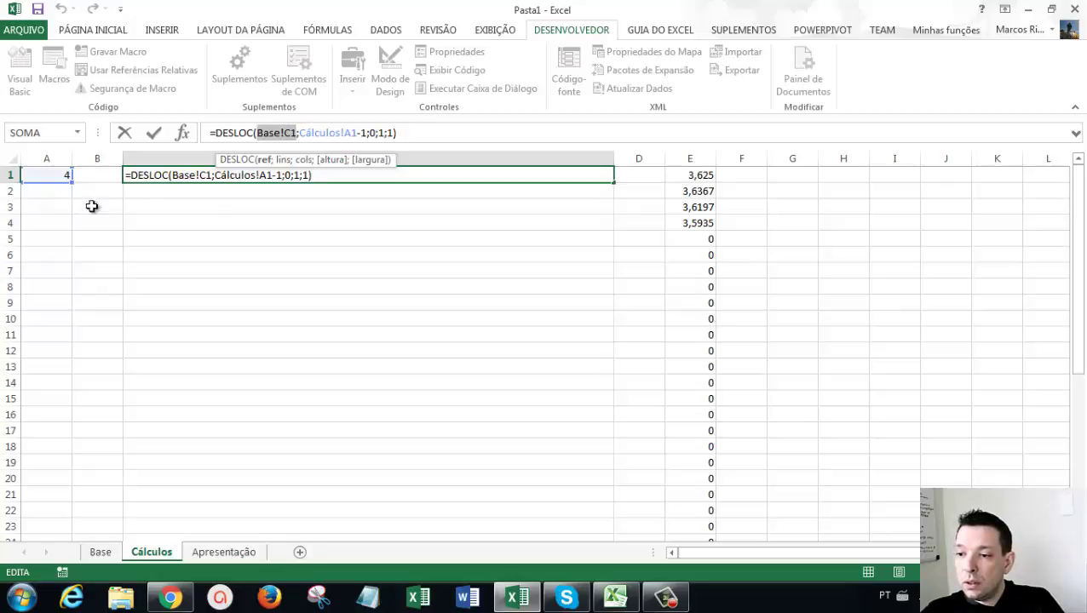
pyautogui.press('Return')
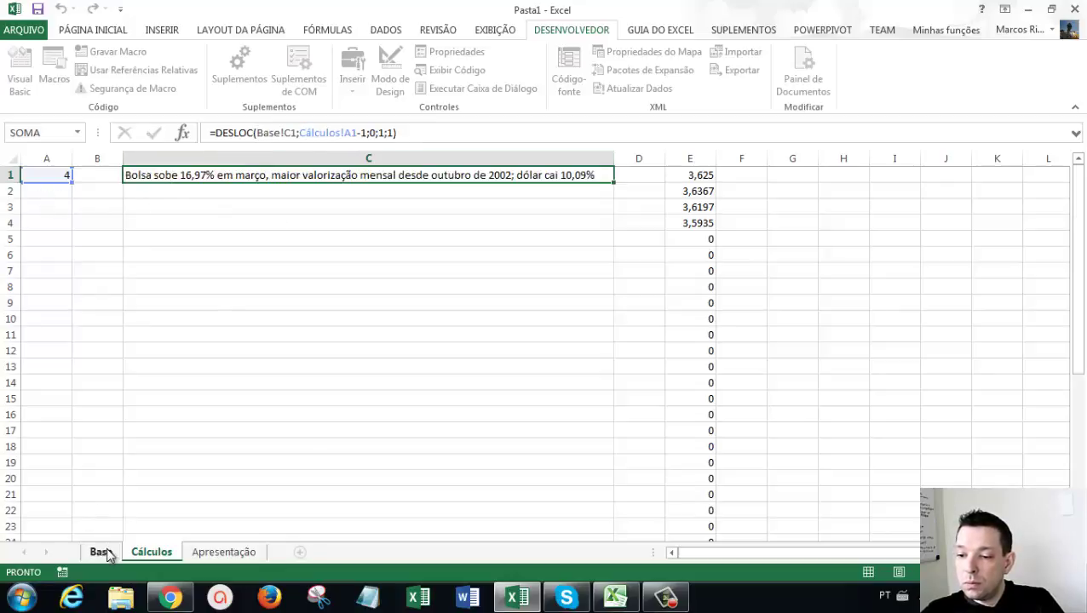
pyautogui.click(101, 552)
pyautogui.click(265, 176)
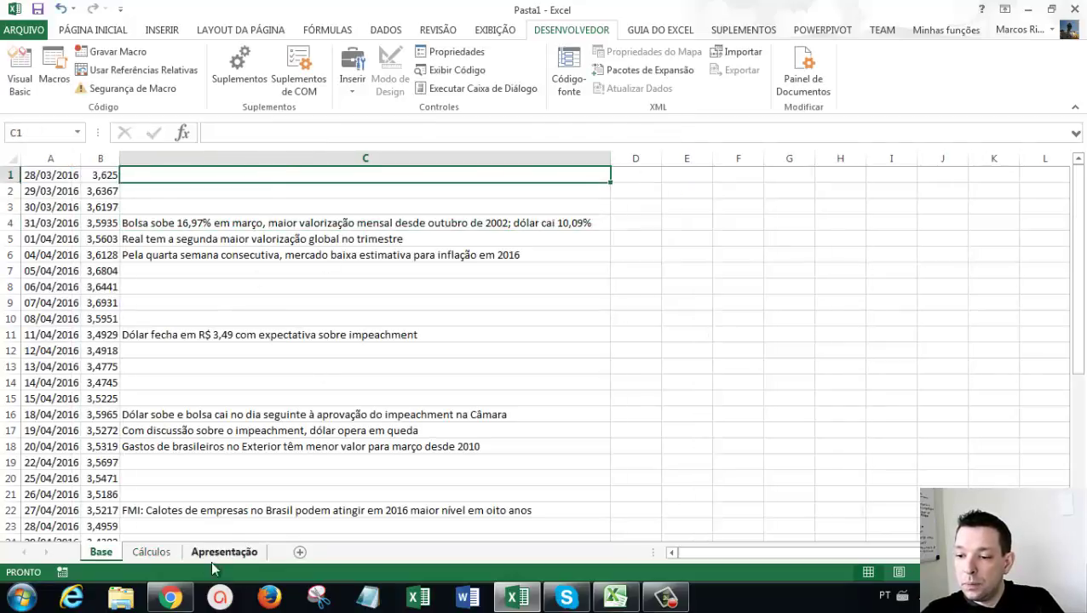
pyautogui.click(152, 552)
pyautogui.press('F2')
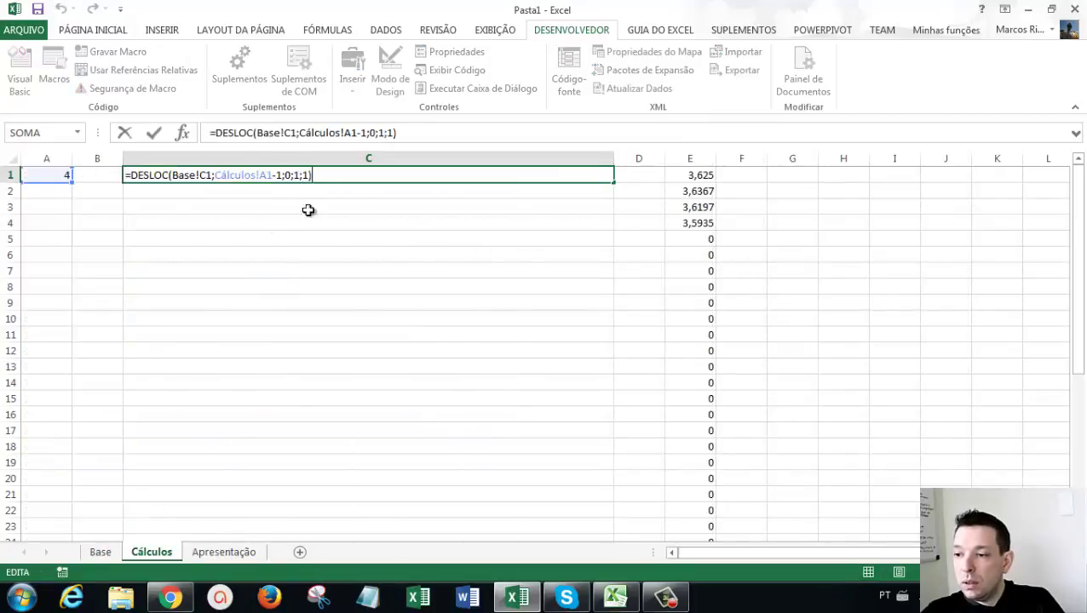
pyautogui.press('Escape')
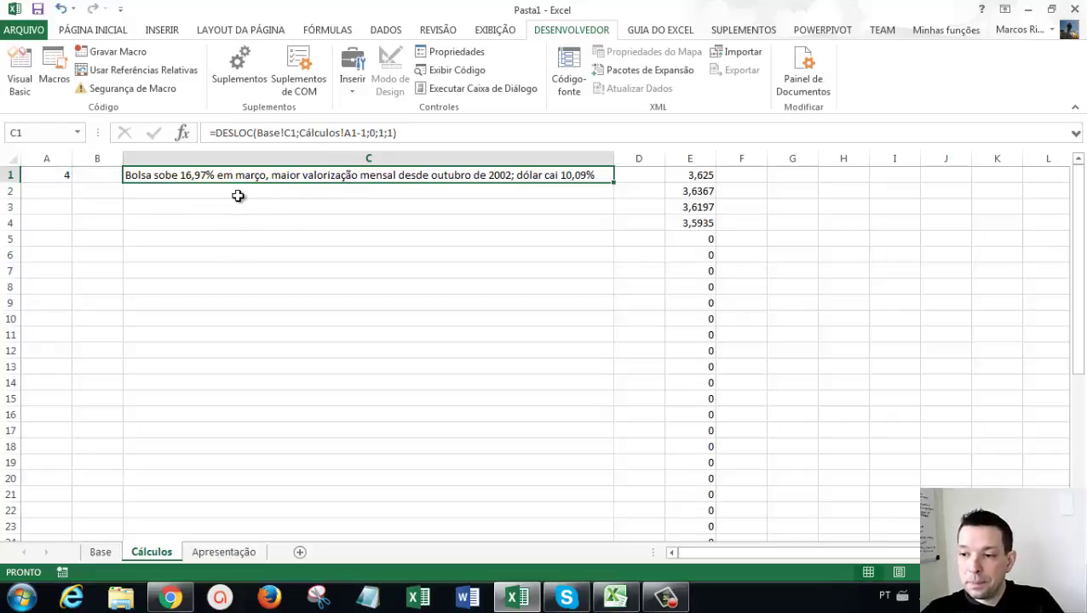
pyautogui.click(234, 197)
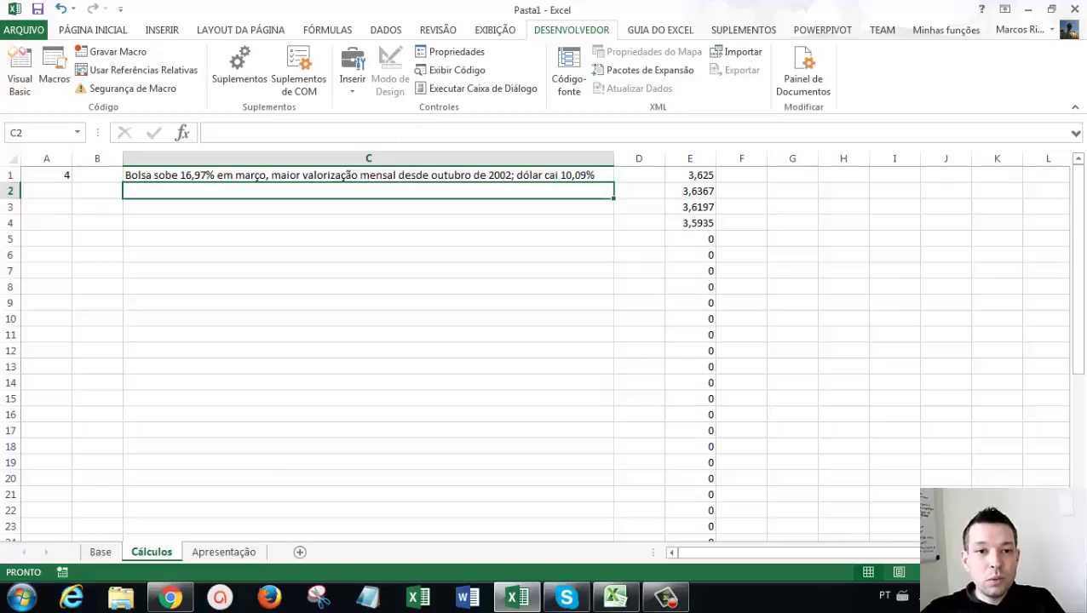
pyautogui.hotkey('alt', 'Tab')
pyautogui.click(245, 196)
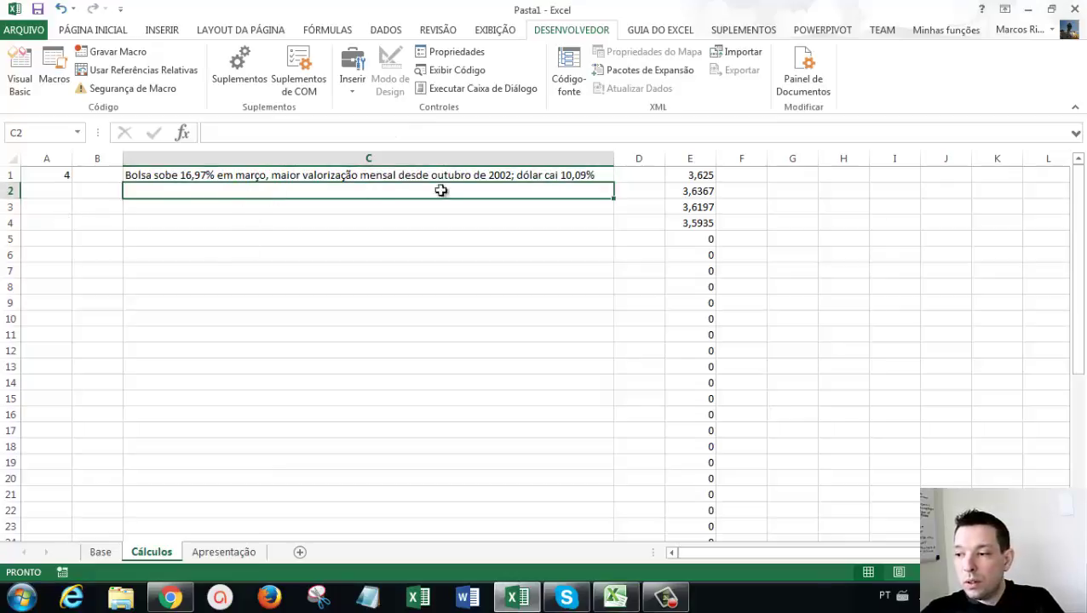
pyautogui.click(688, 178)
pyautogui.moveTo(690, 177); pyautogui.dragTo(703, 497)
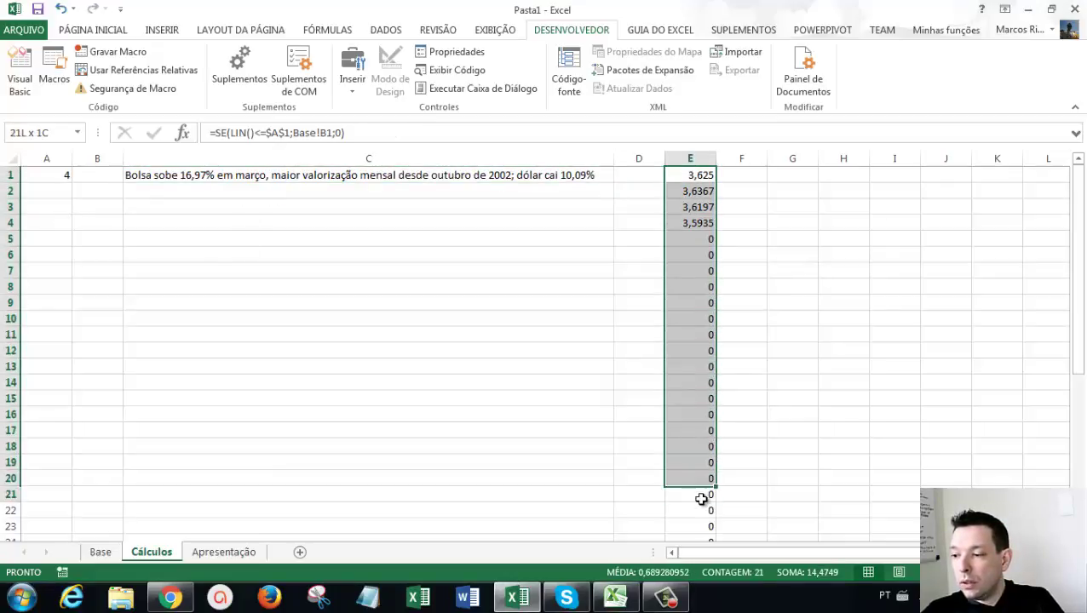
pyautogui.click(223, 171)
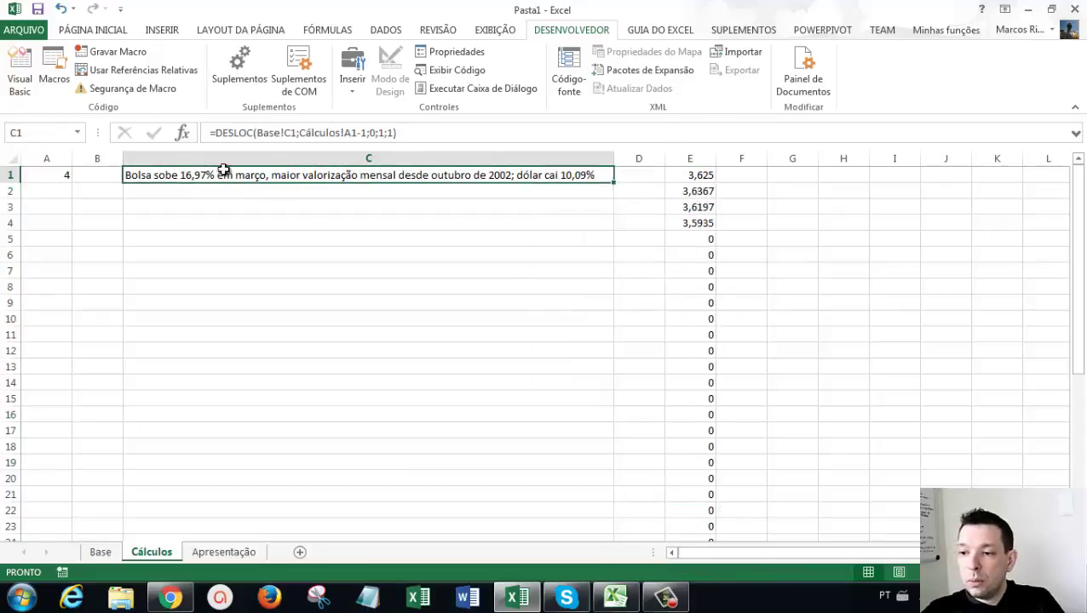
pyautogui.click(162, 195)
pyautogui.hotkey('alt', 'Tab')
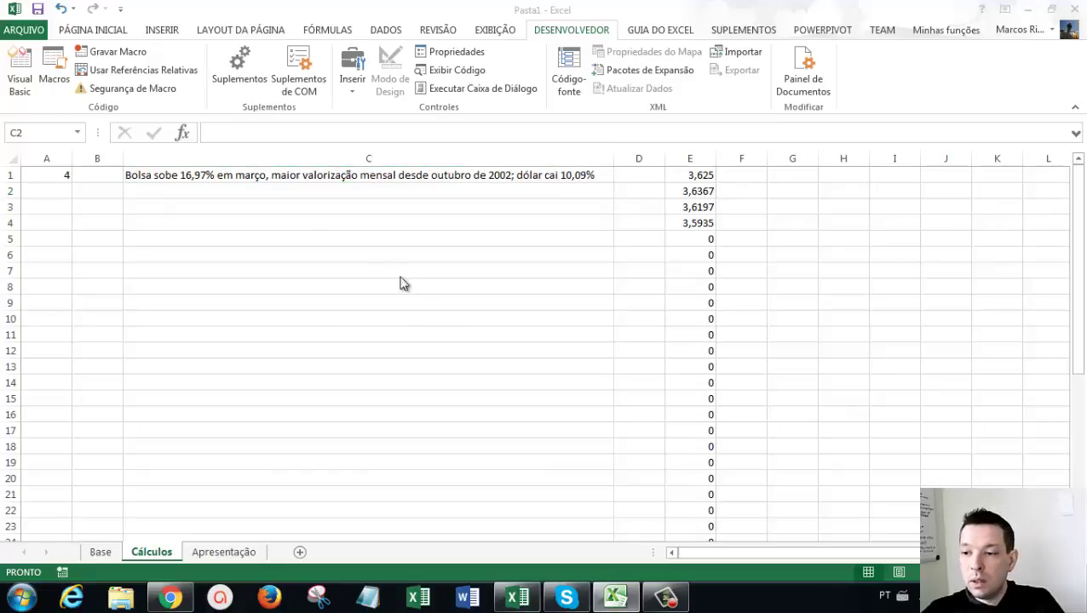
pyautogui.click(204, 190)
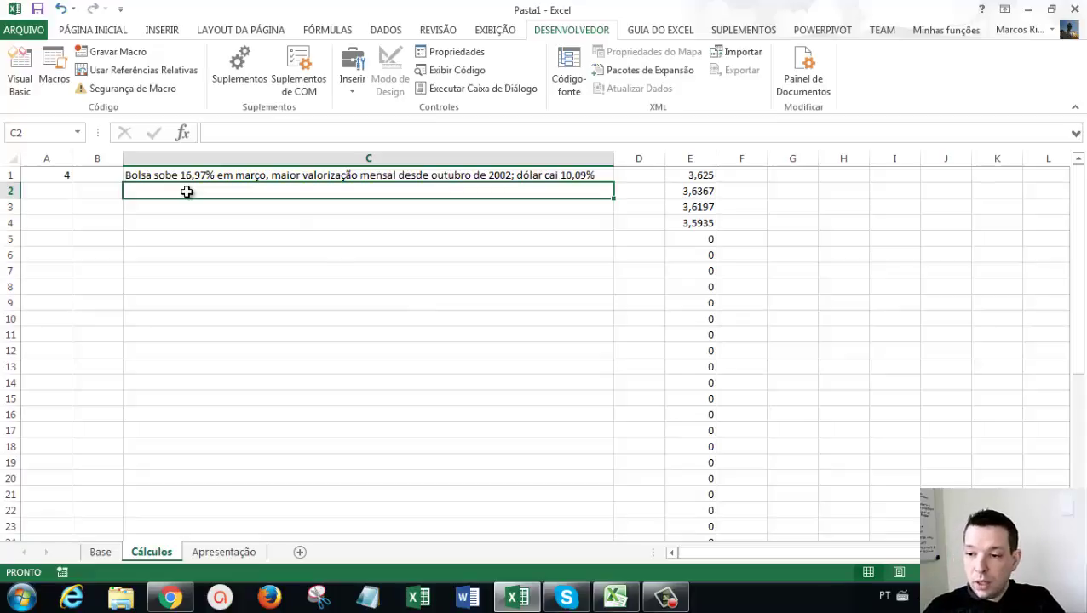
# Step: Type ="Cotação do dólar em "&TEXTO(DESLOC( into C2, then head to Base for the date reference
pyautogui.write('="C')
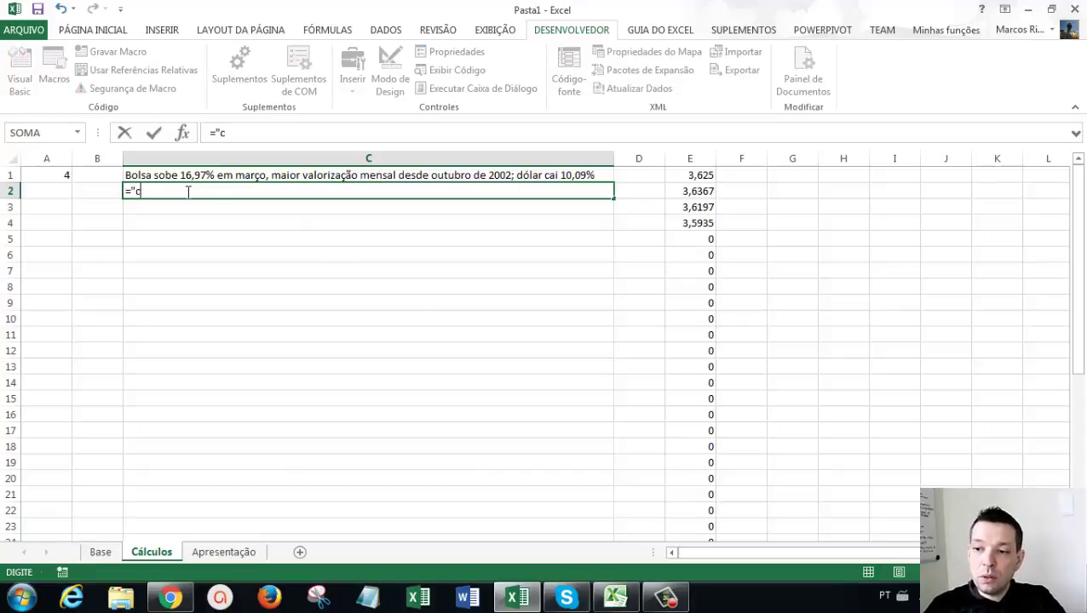
pyautogui.write('otação ')
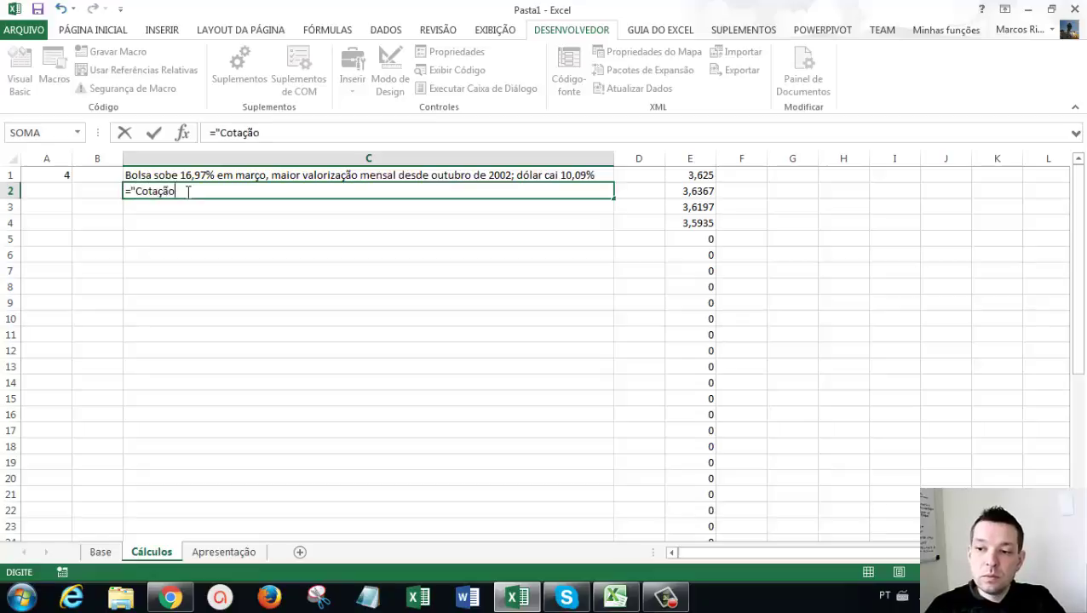
pyautogui.write('do d')
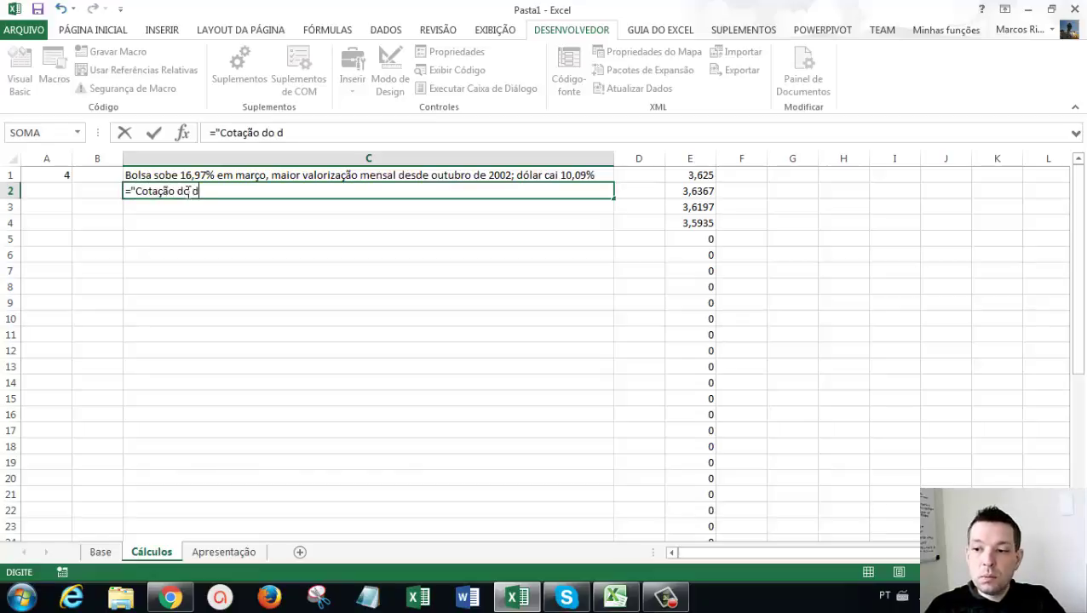
pyautogui.write('ólar em "&')
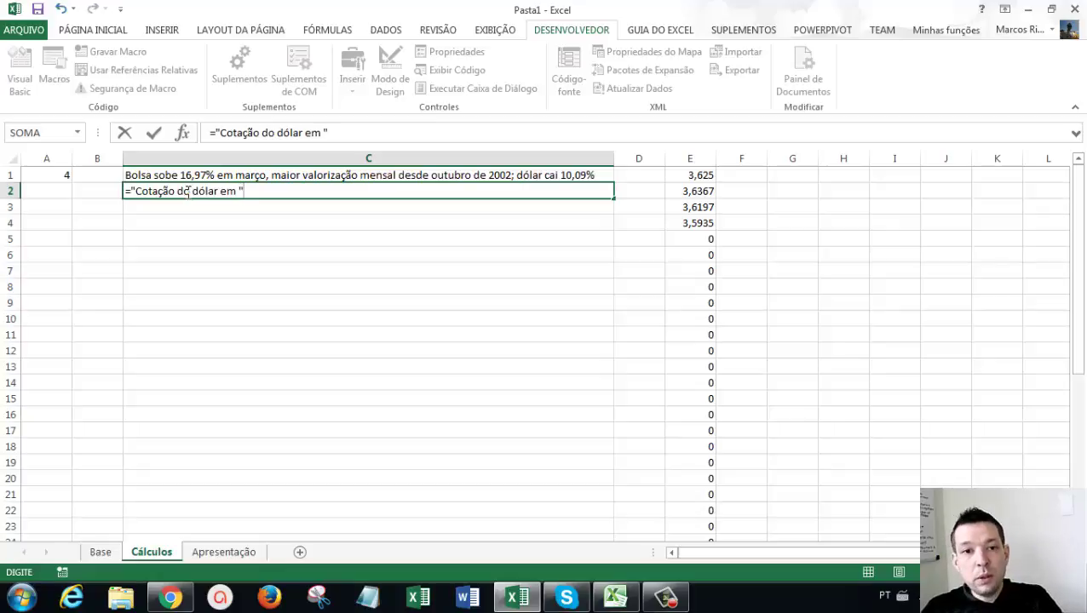
pyautogui.write('TER')
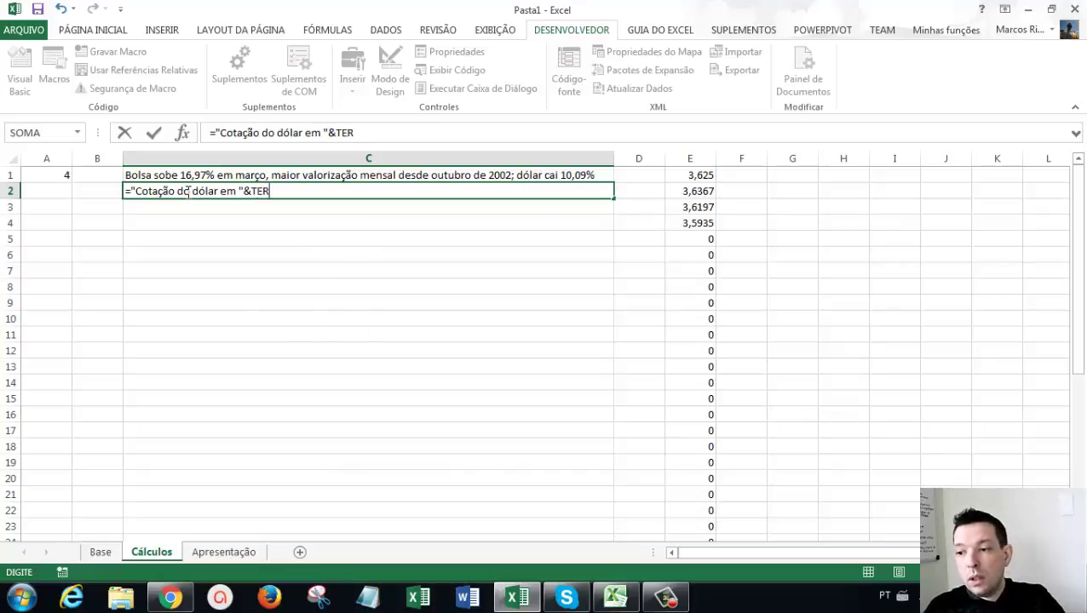
pyautogui.press('BackSpace')
pyautogui.write('XTO(')
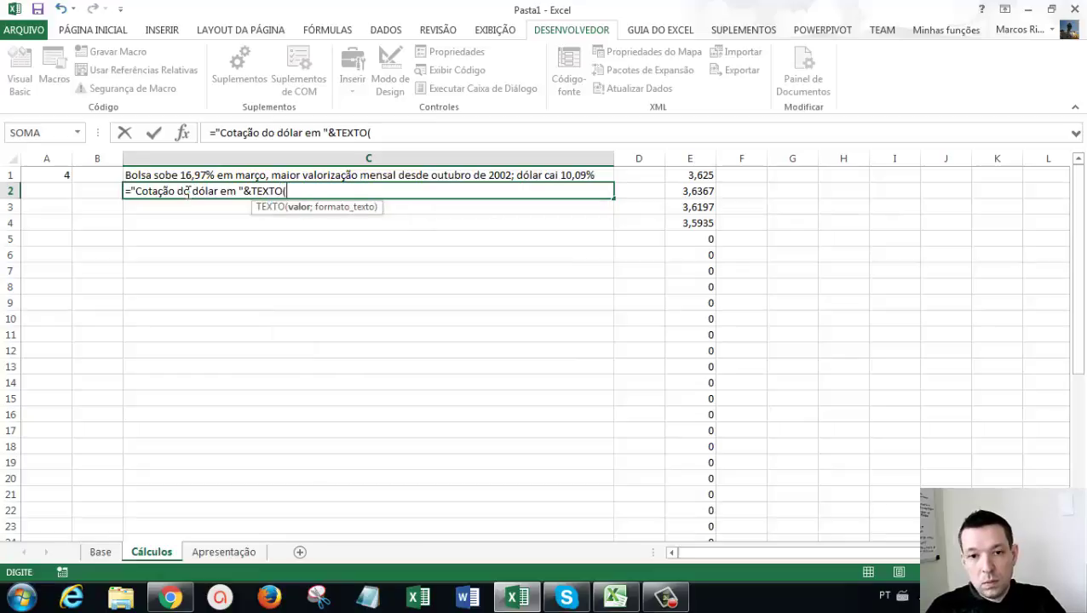
pyautogui.write('DESLOC')
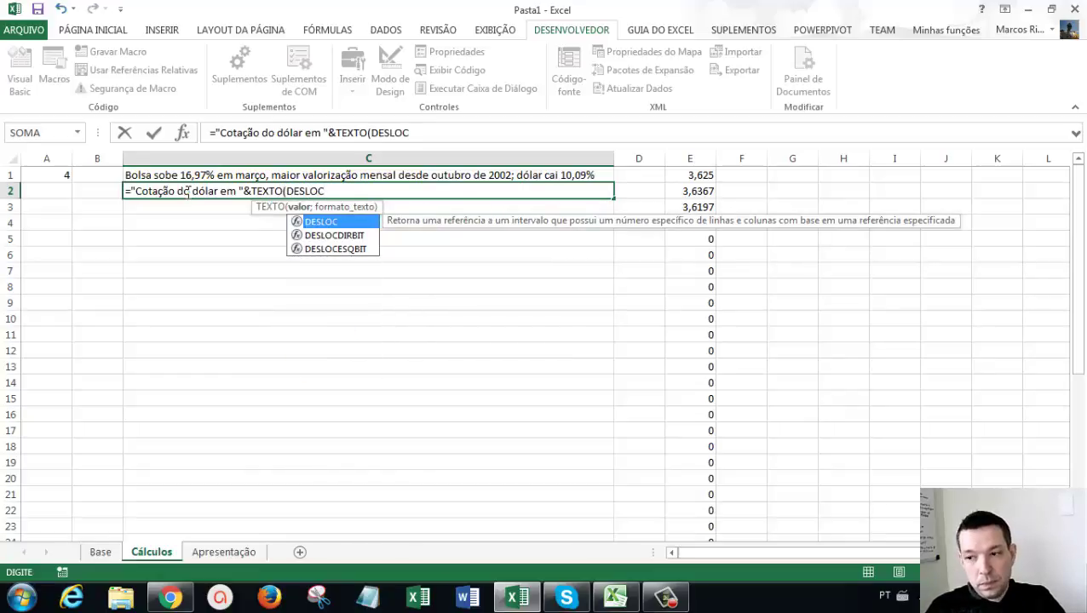
pyautogui.write('(BASE')
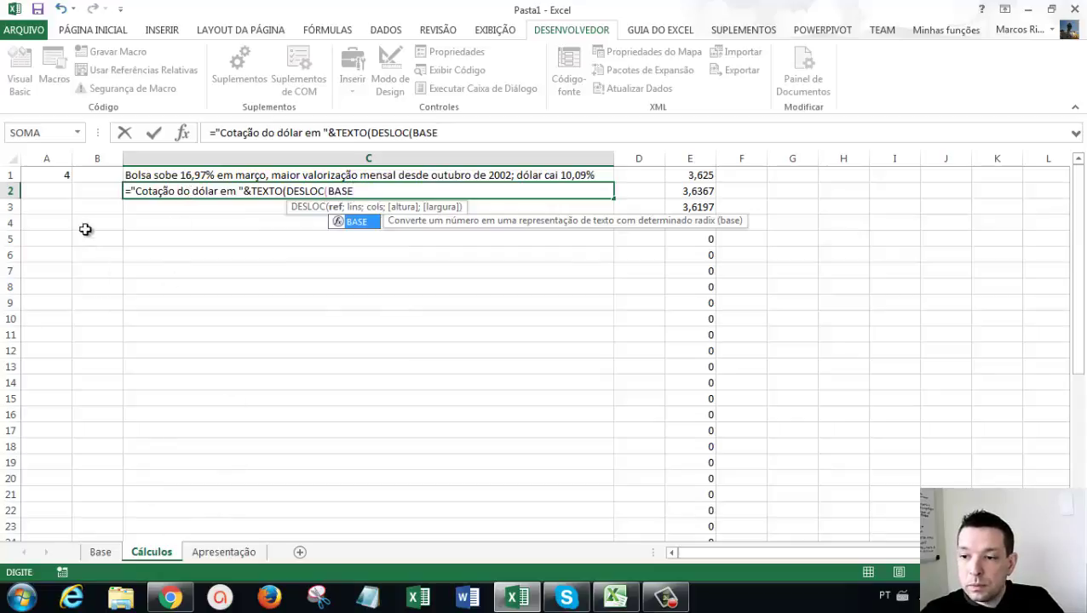
pyautogui.click(102, 550)
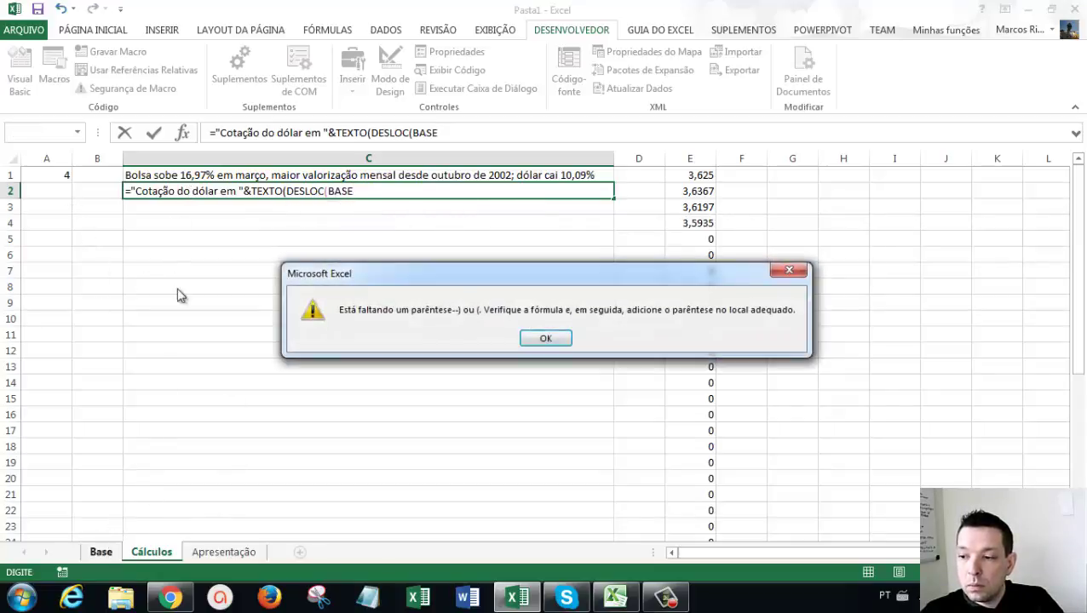
# Step: Dismiss the parenthesis warning and point DESLOC at Base!A1, offset by Cálculos!A1
pyautogui.click(564, 335)
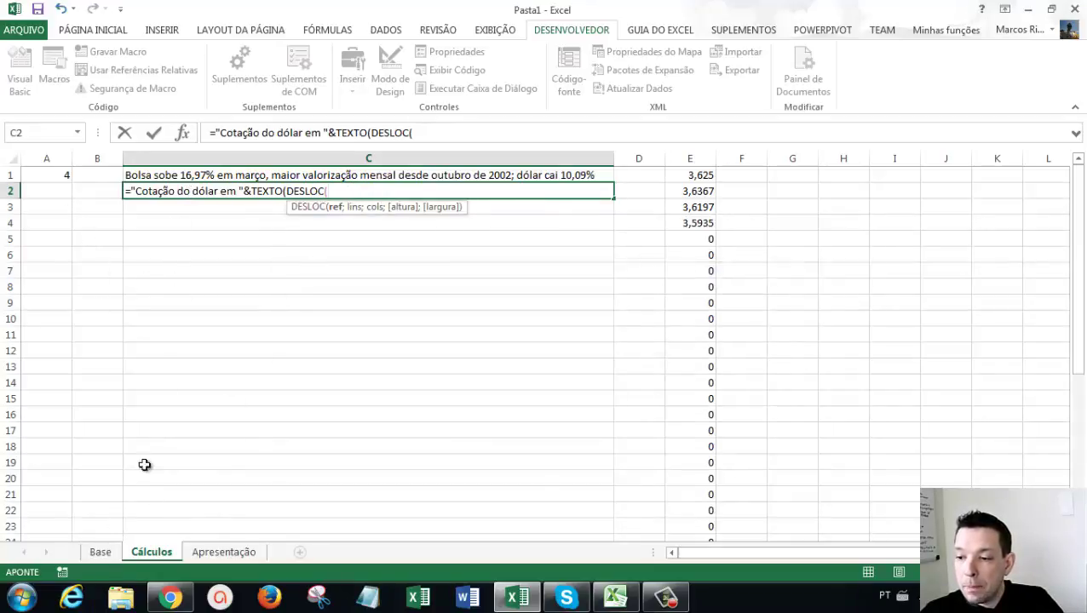
pyautogui.click(101, 552)
pyautogui.click(72, 177)
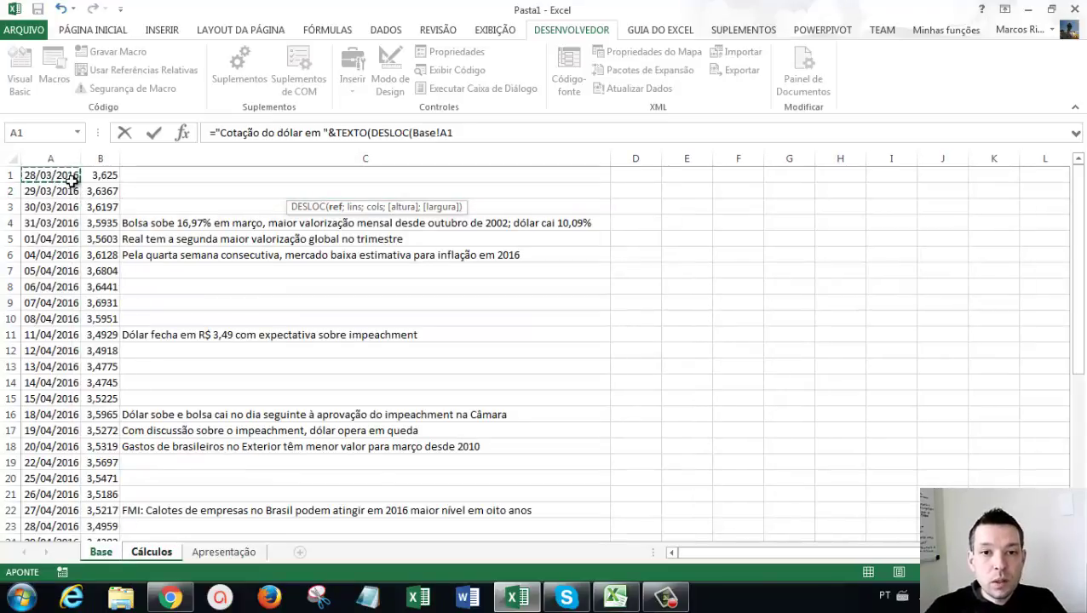
pyautogui.write(';')
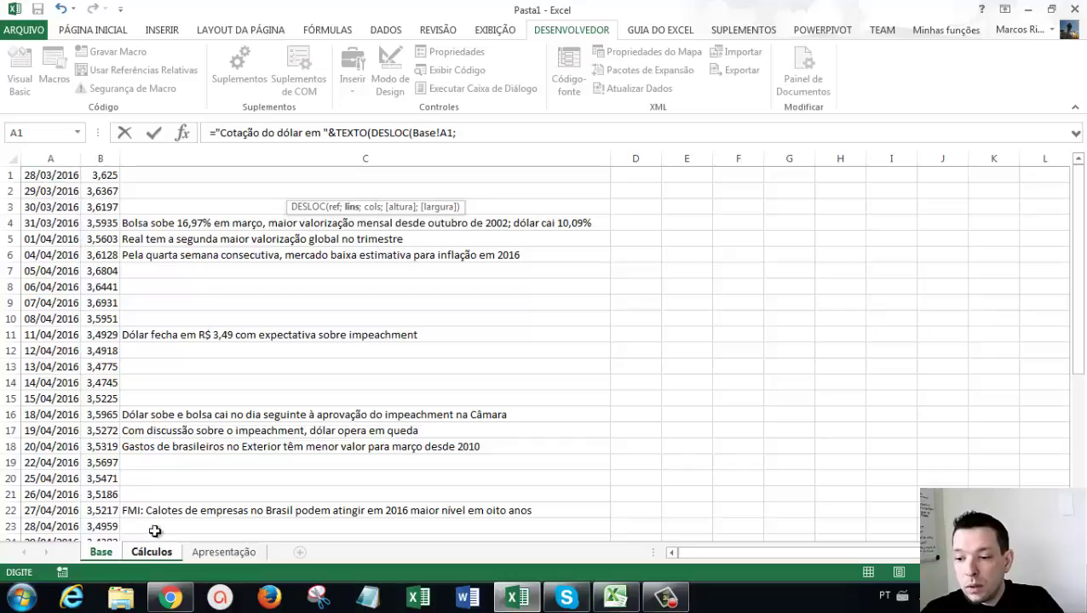
pyautogui.click(150, 551)
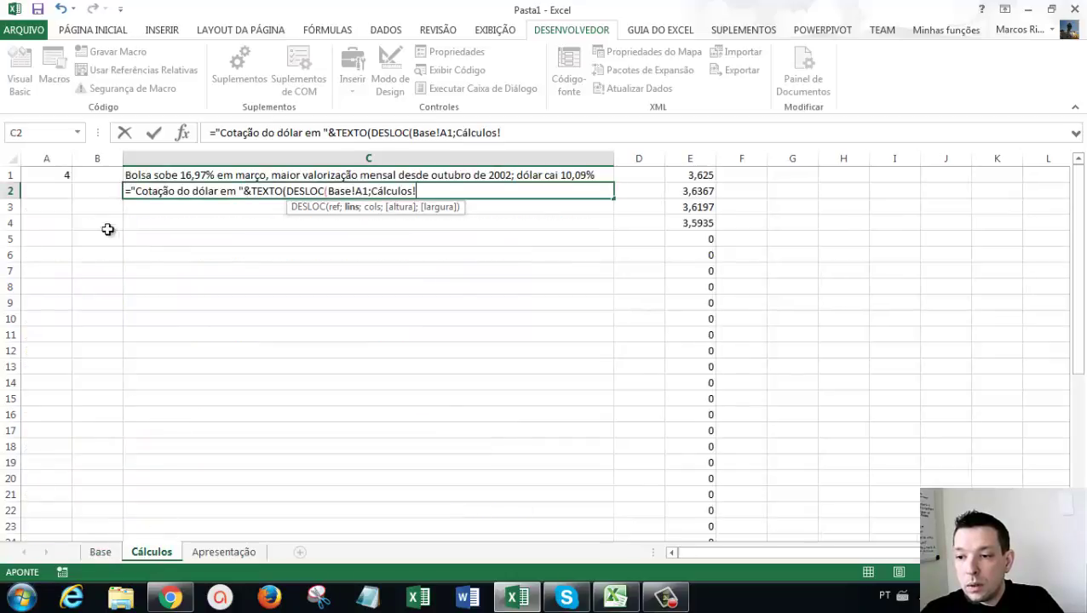
pyautogui.click(51, 173)
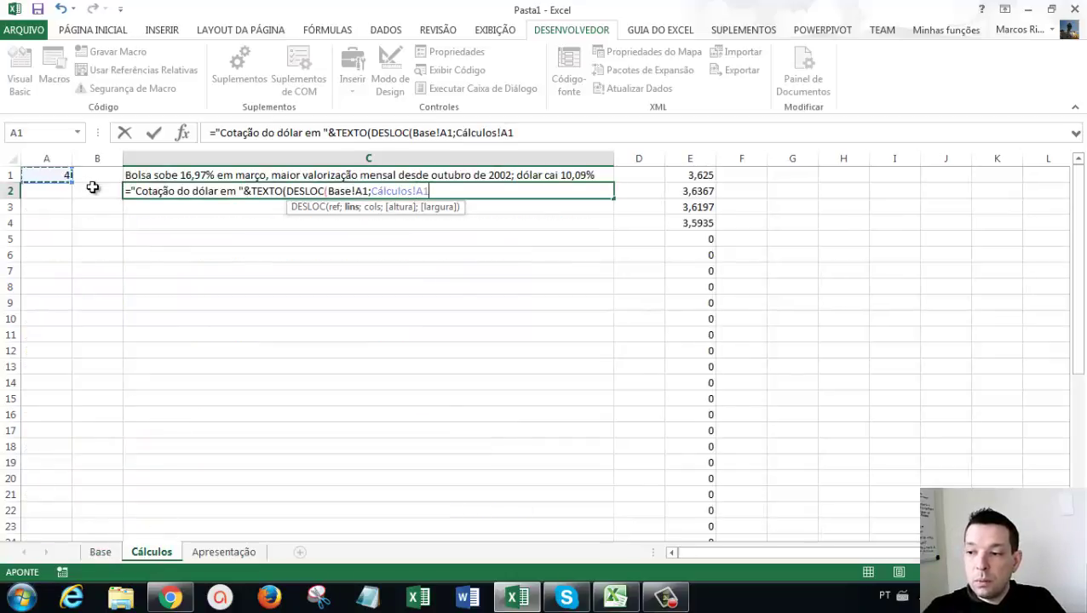
# Step: Finish the offset arguments -1;0;1;1 with "DD/MM" format, committing 'Cotação do dólar em 31/03'
pyautogui.write('-1')
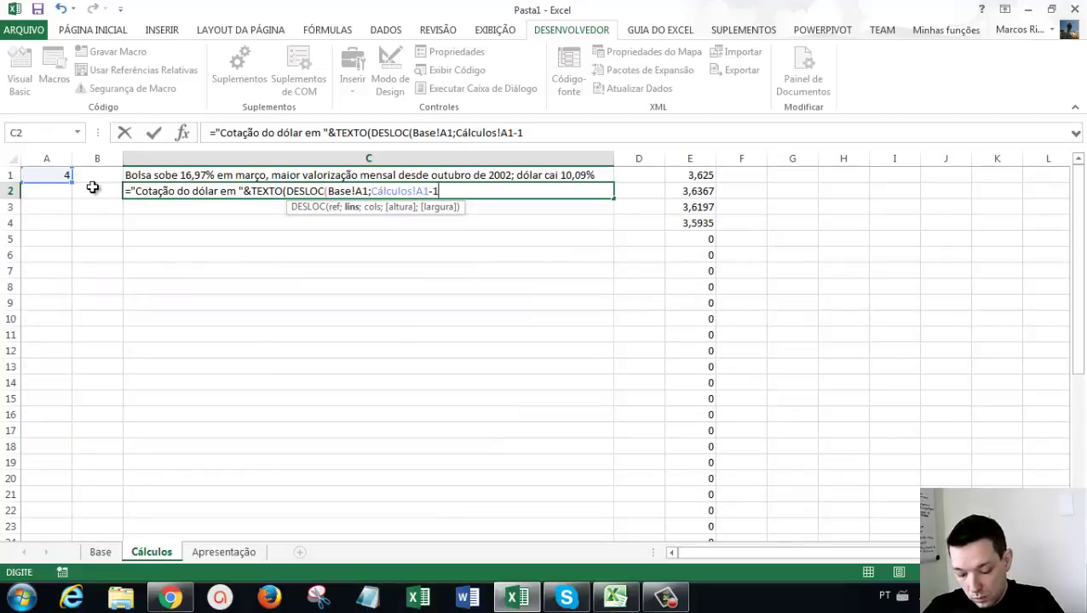
pyautogui.write(';0;1;1)')
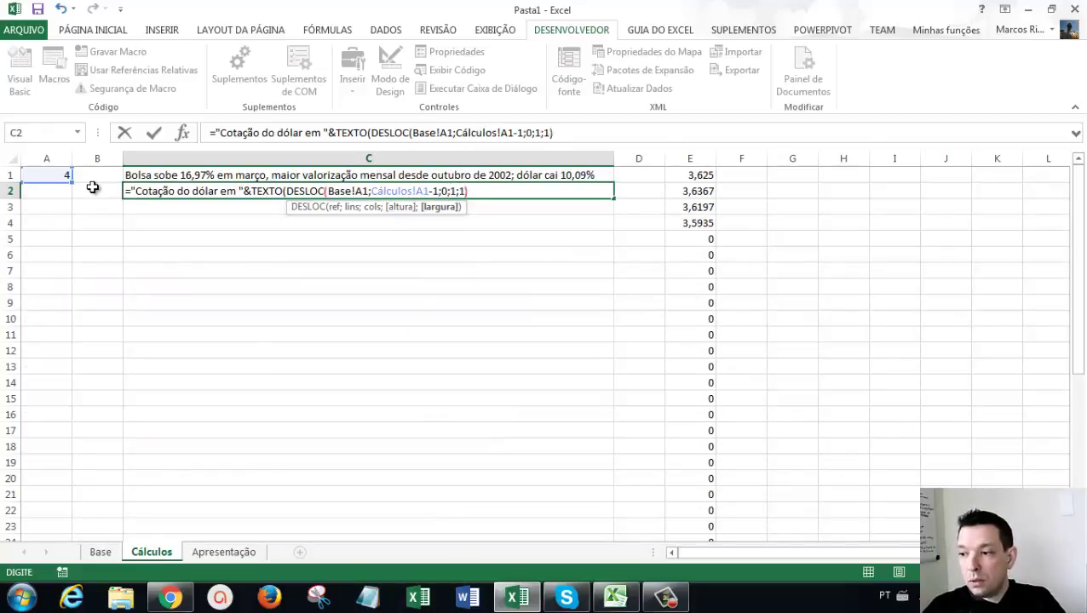
pyautogui.write(';')
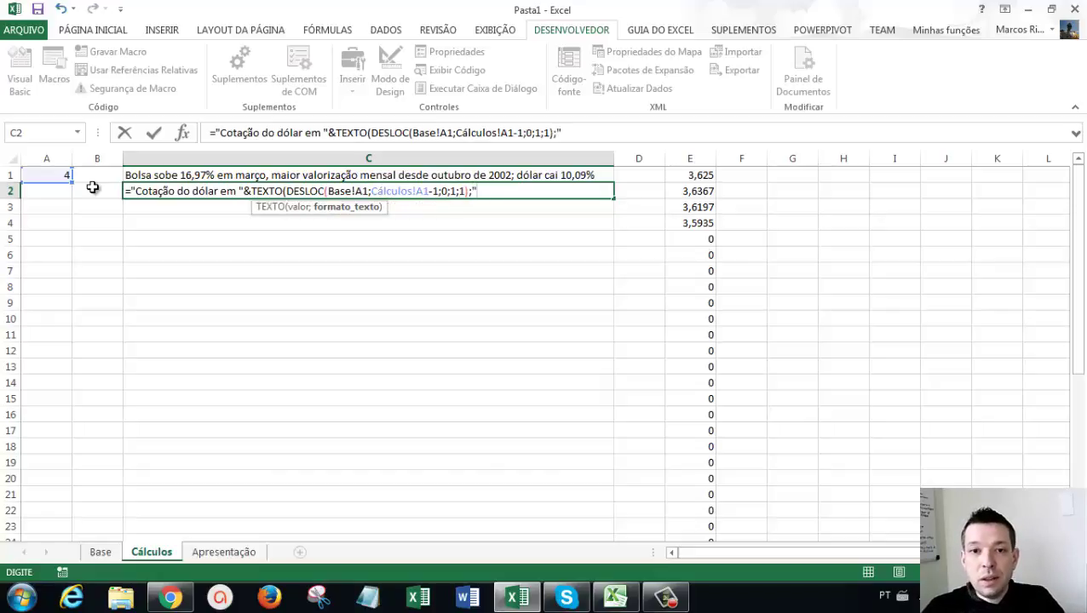
pyautogui.press('BackSpace')
pyautogui.press('BackSpace')
pyautogui.write('DD/')
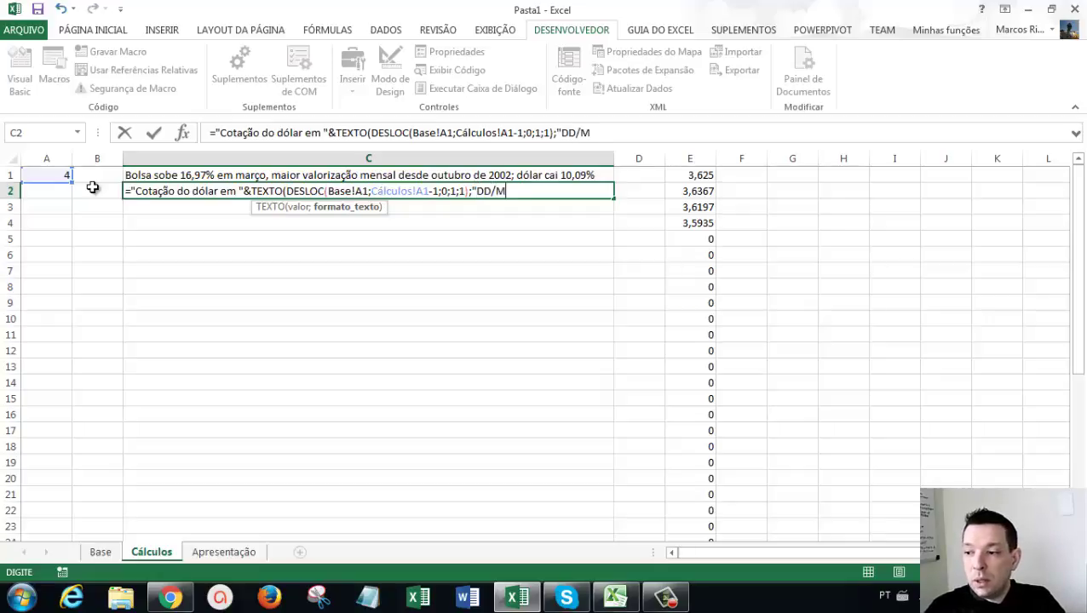
pyautogui.write('M')
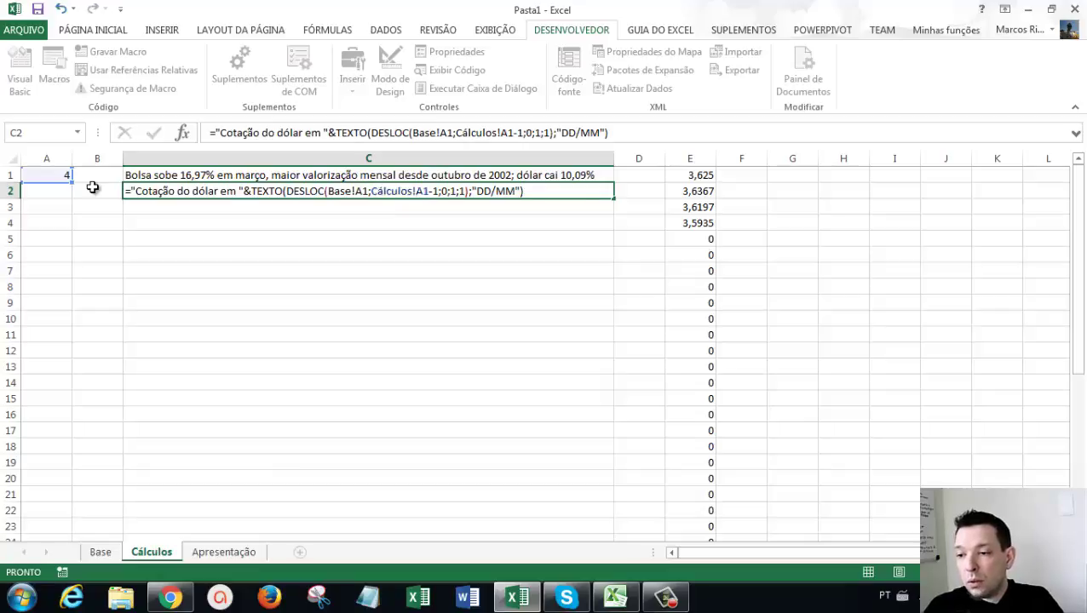
pyautogui.press('Return')
pyautogui.press('Up')
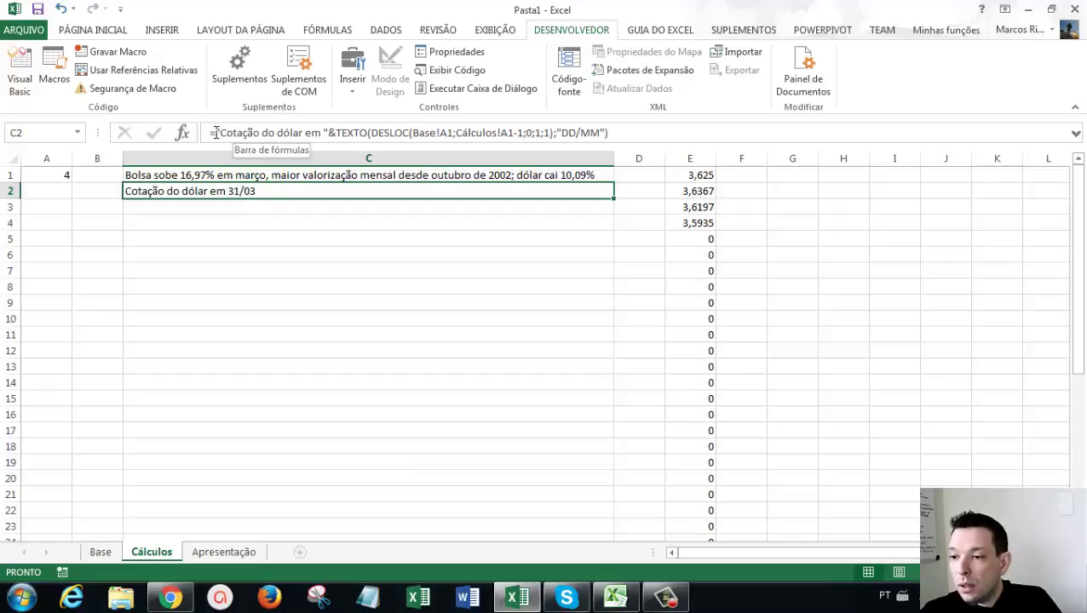
pyautogui.moveTo(216, 132); pyautogui.dragTo(330, 134)
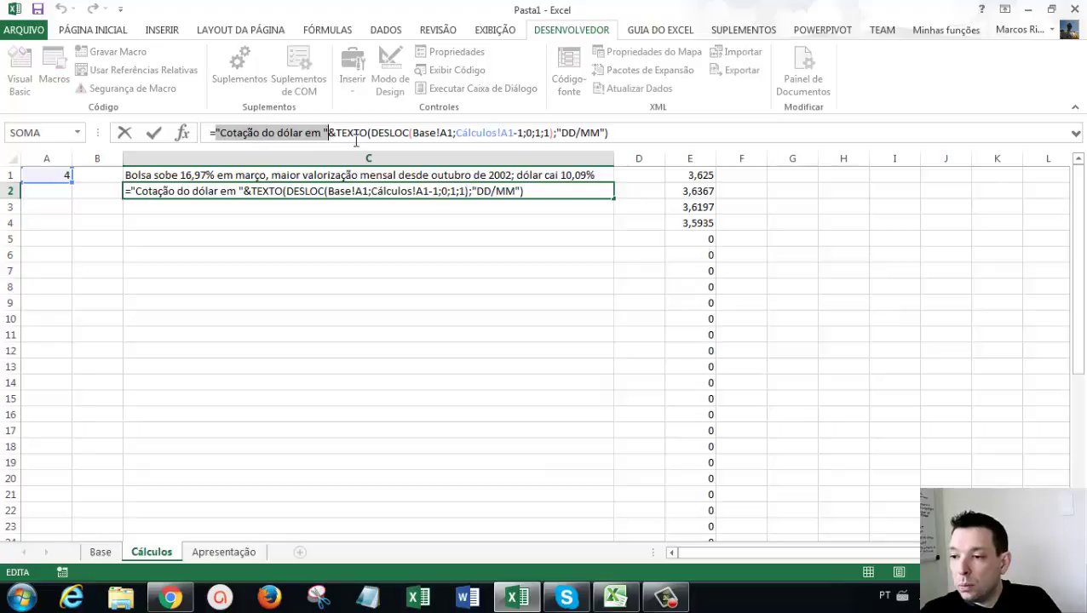
pyautogui.click(339, 133)
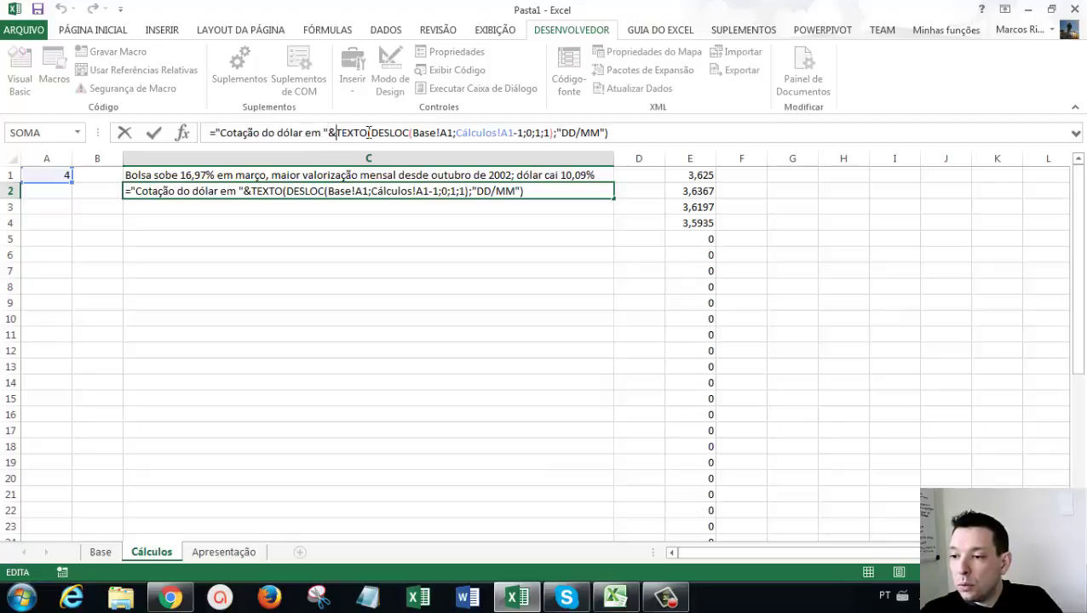
pyautogui.doubleClick(368, 133)
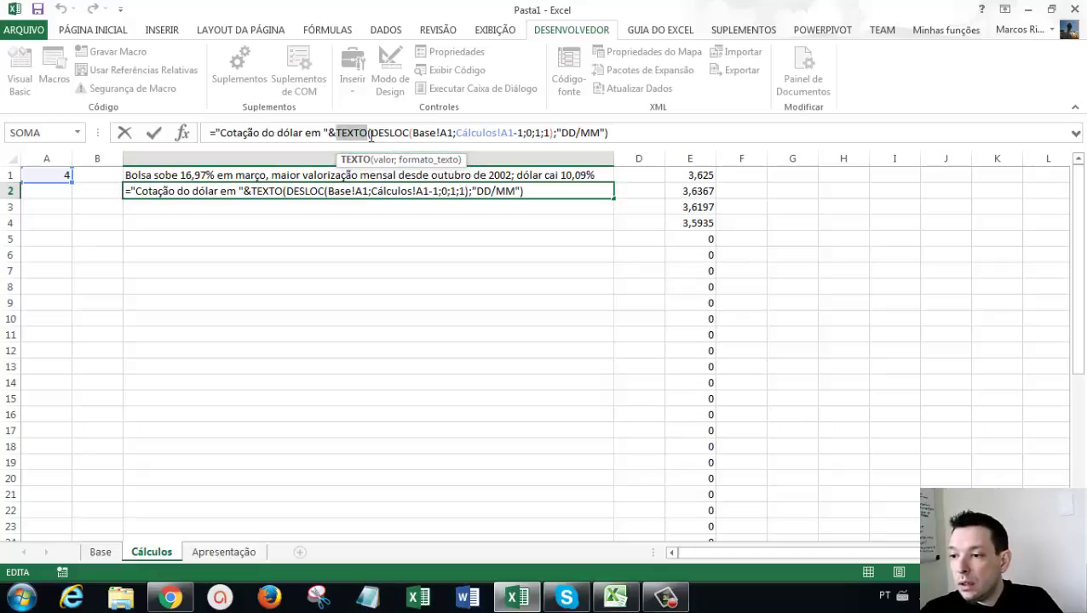
pyautogui.moveTo(371, 133); pyautogui.dragTo(557, 133)
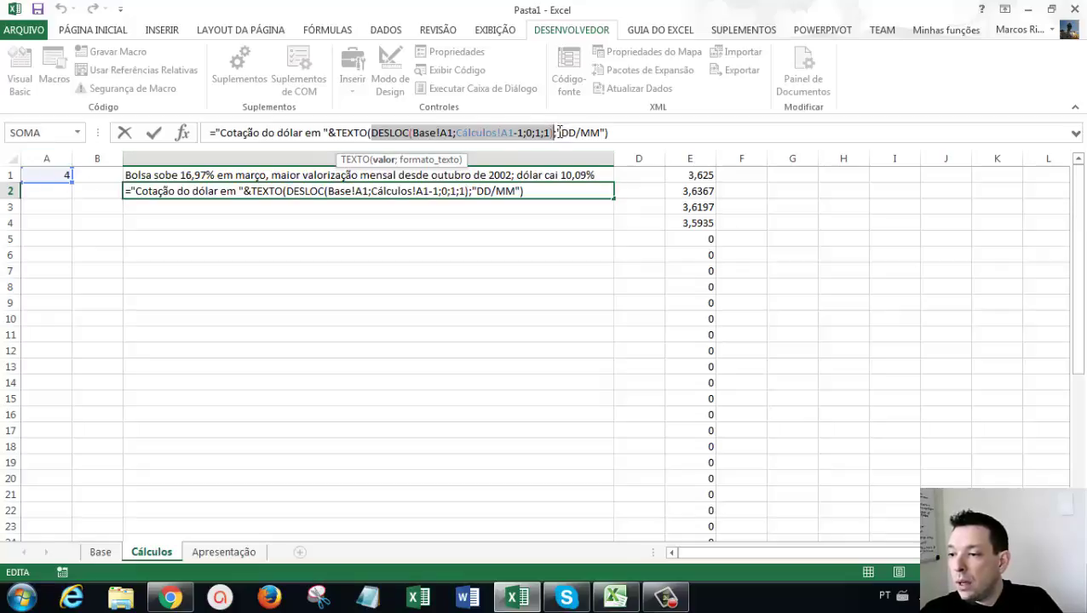
pyautogui.moveTo(556, 132); pyautogui.dragTo(601, 132)
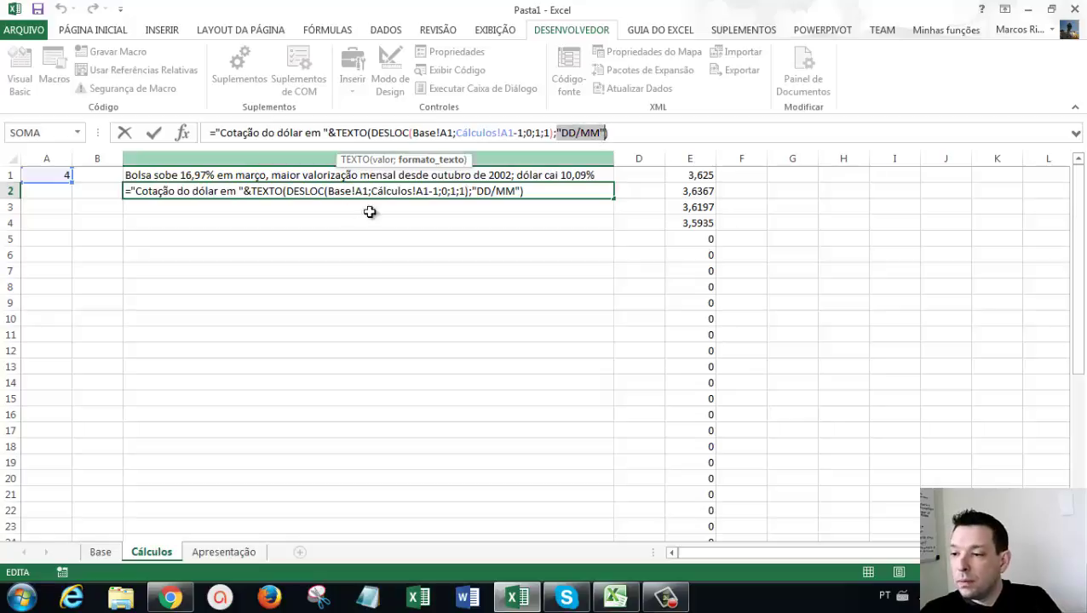
pyautogui.click(228, 194)
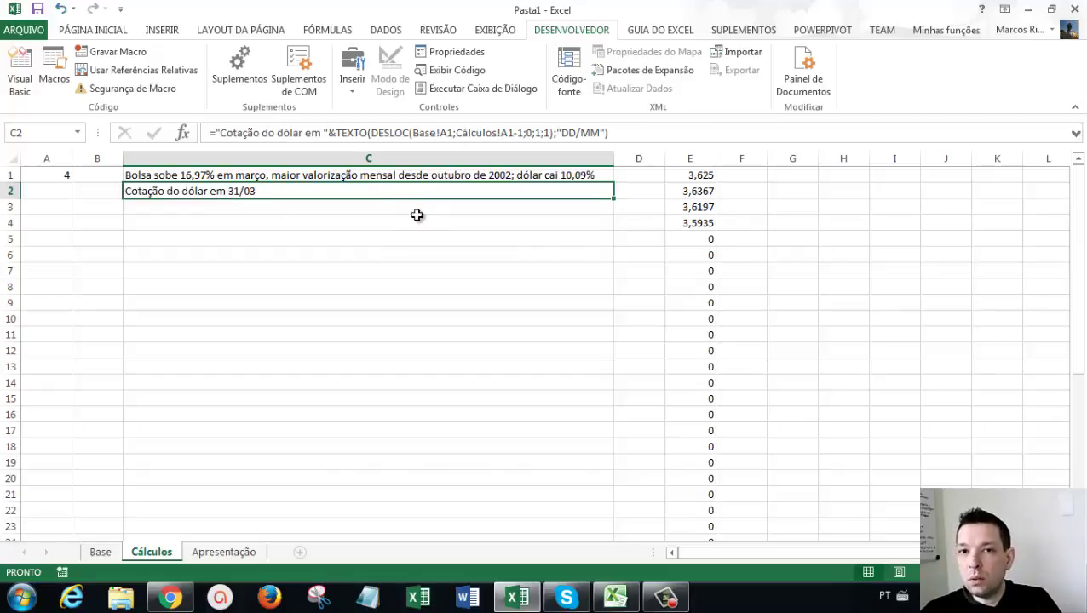
# Step: Start appending a second TEXTO(DESLOC( part to the C2 caption formula
pyautogui.click(643, 128)
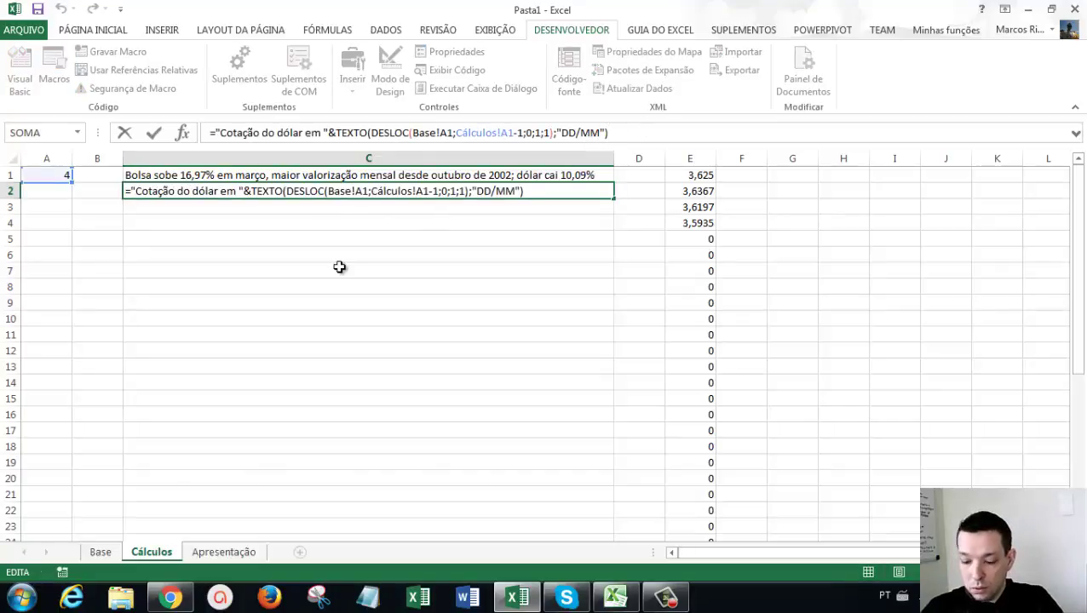
pyautogui.write('&')
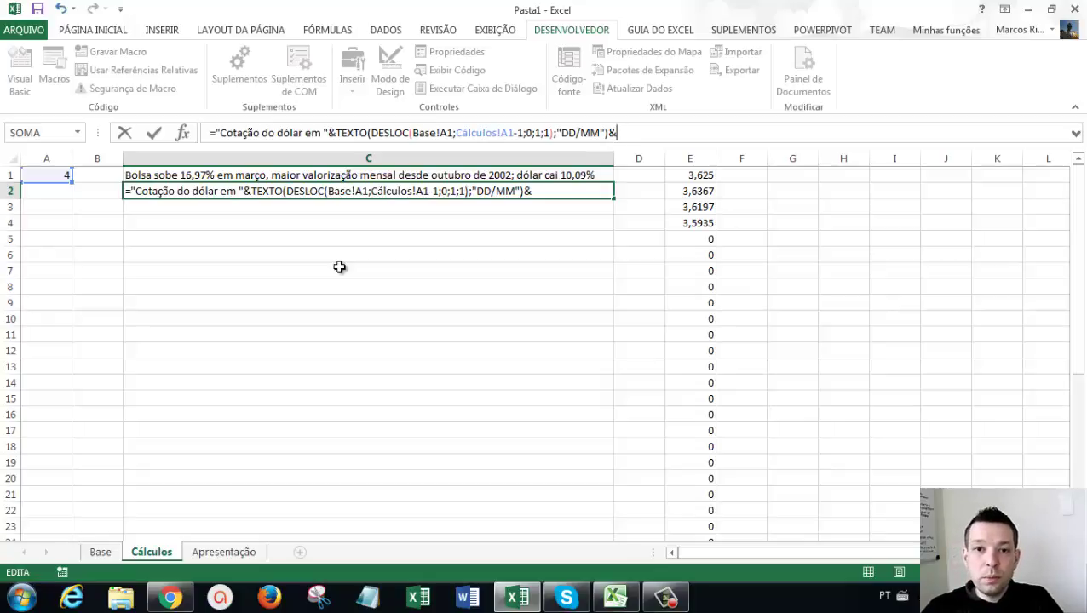
pyautogui.write('" -')
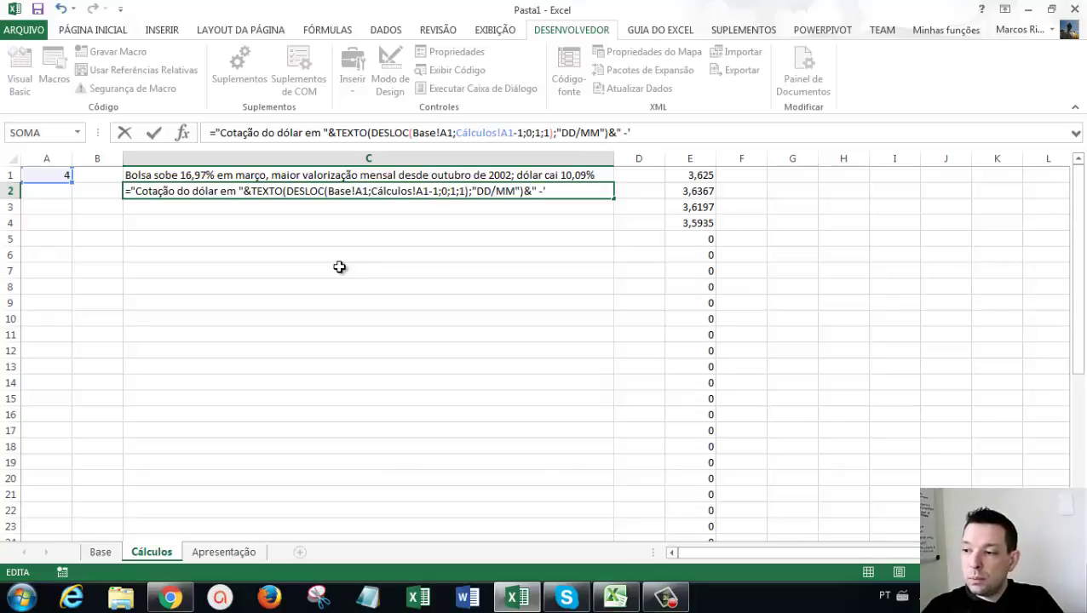
pyautogui.write('"')
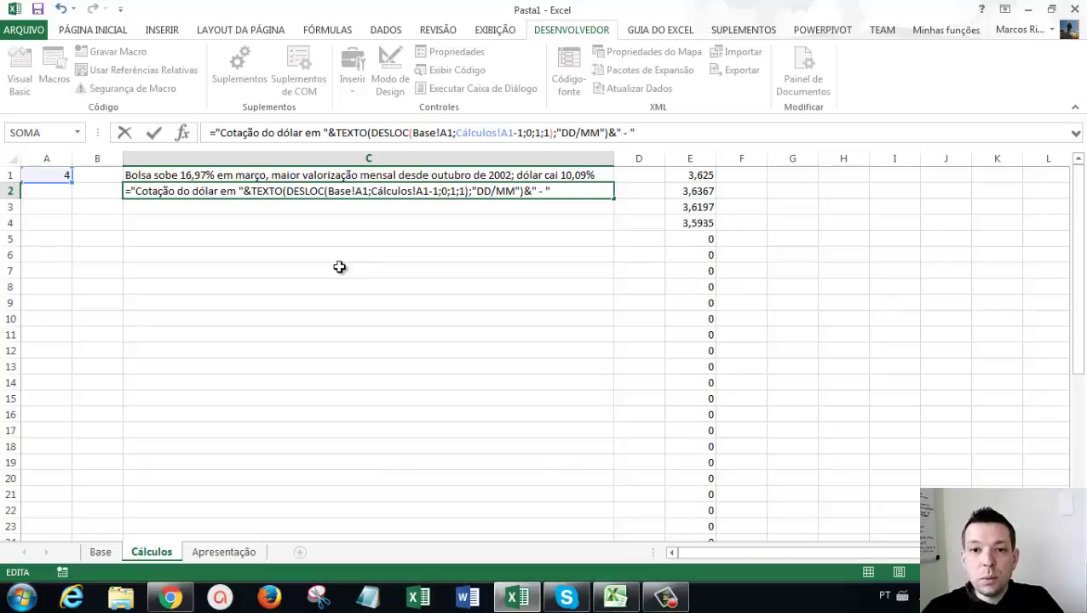
pyautogui.write('&')
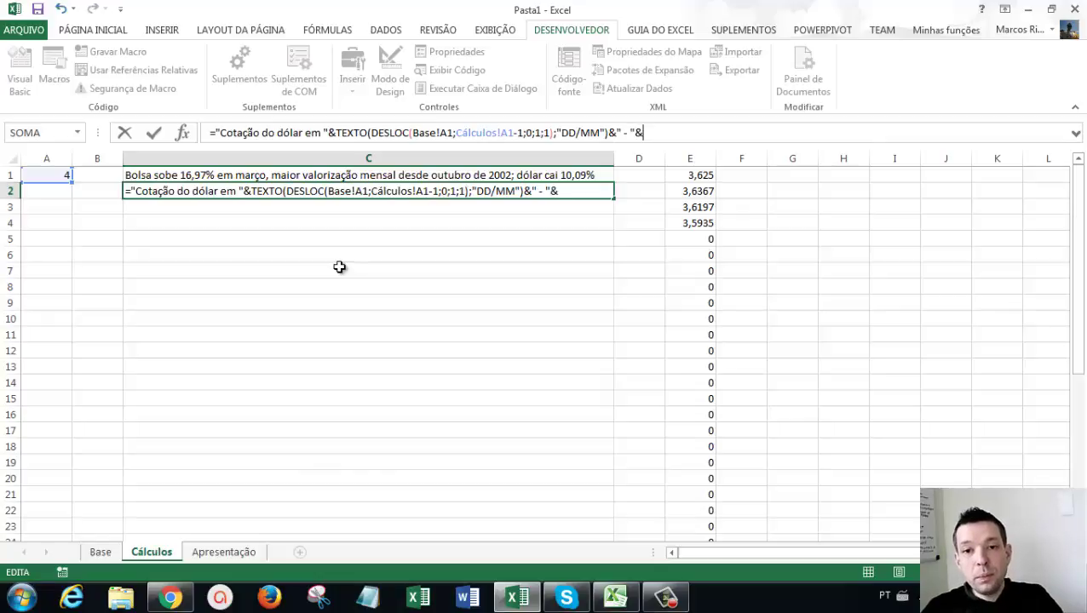
pyautogui.write('Texto')
pyautogui.press('BackSpace')
pyautogui.press('BackSpace')
pyautogui.press('BackSpace')
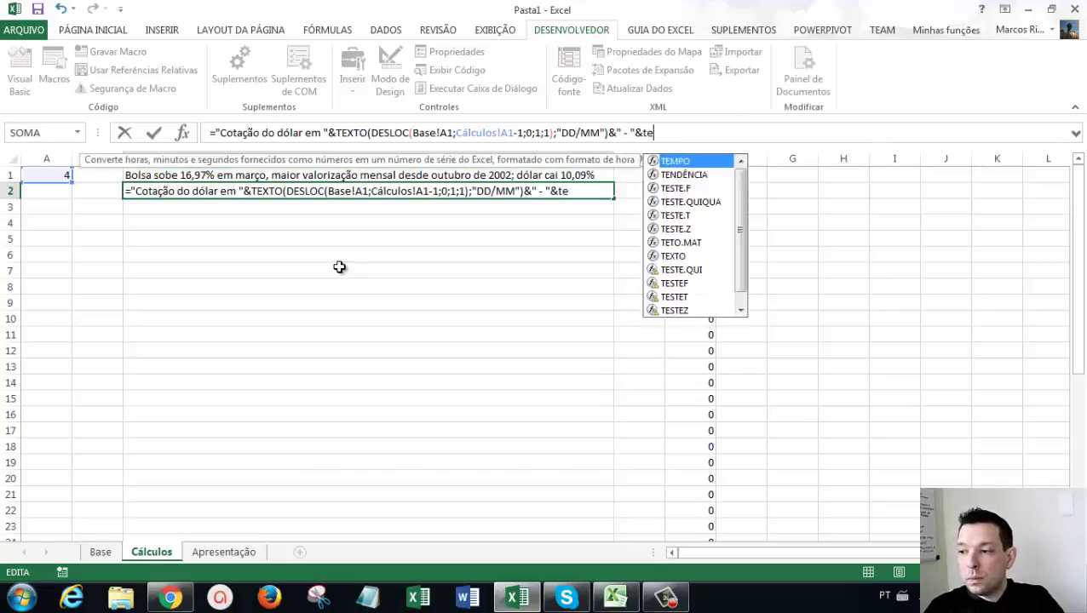
pyautogui.press('BackSpace')
pyautogui.press('BackSpace')
pyautogui.press('BackSpace')
pyautogui.press('Escape')
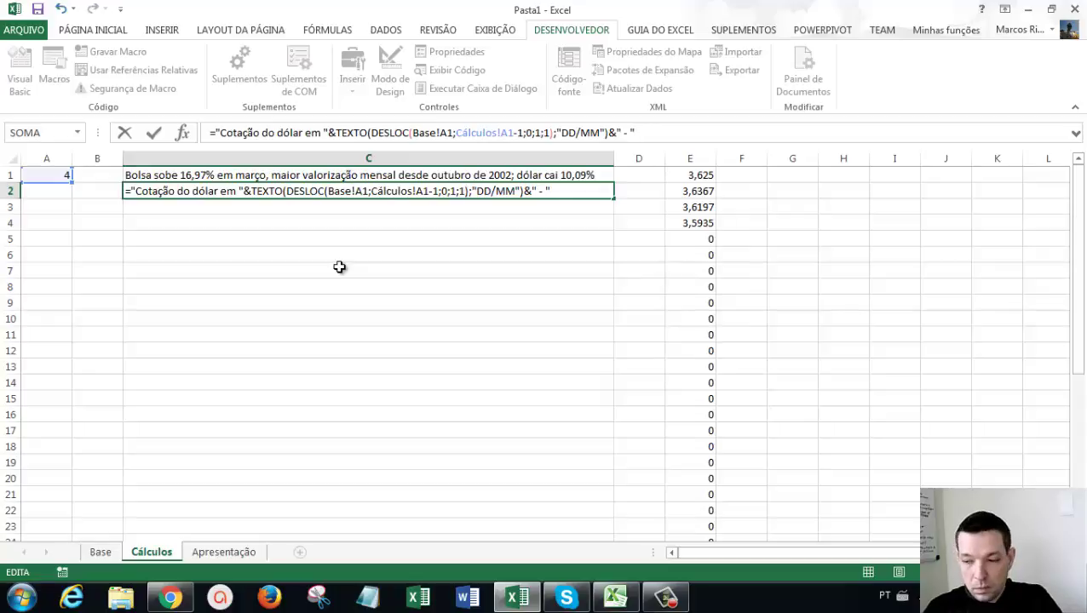
pyautogui.write('&TEXT')
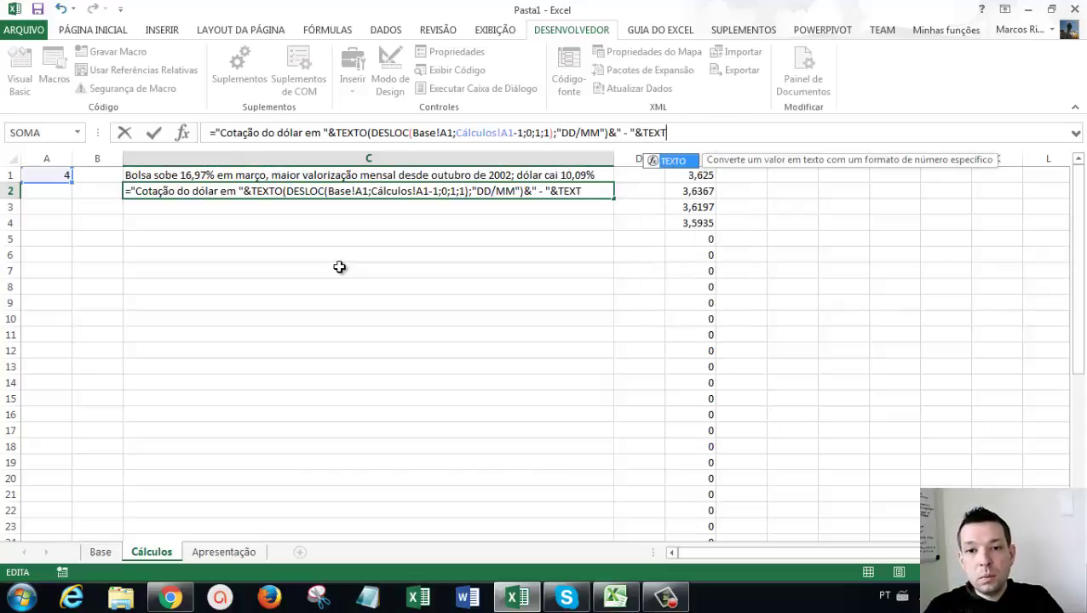
pyautogui.write('O(DESLOC')
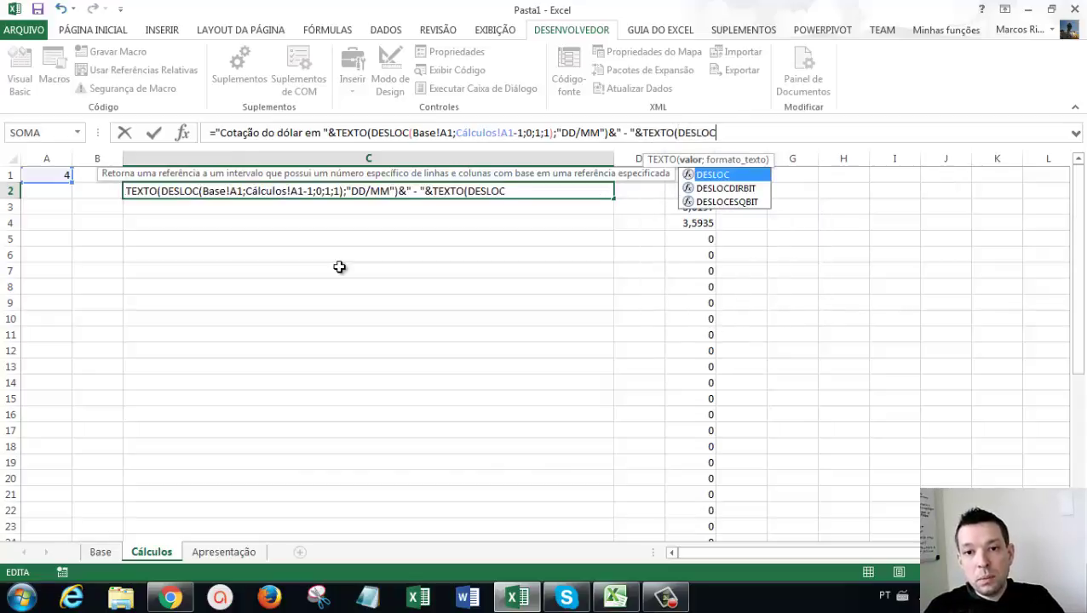
pyautogui.write('(')
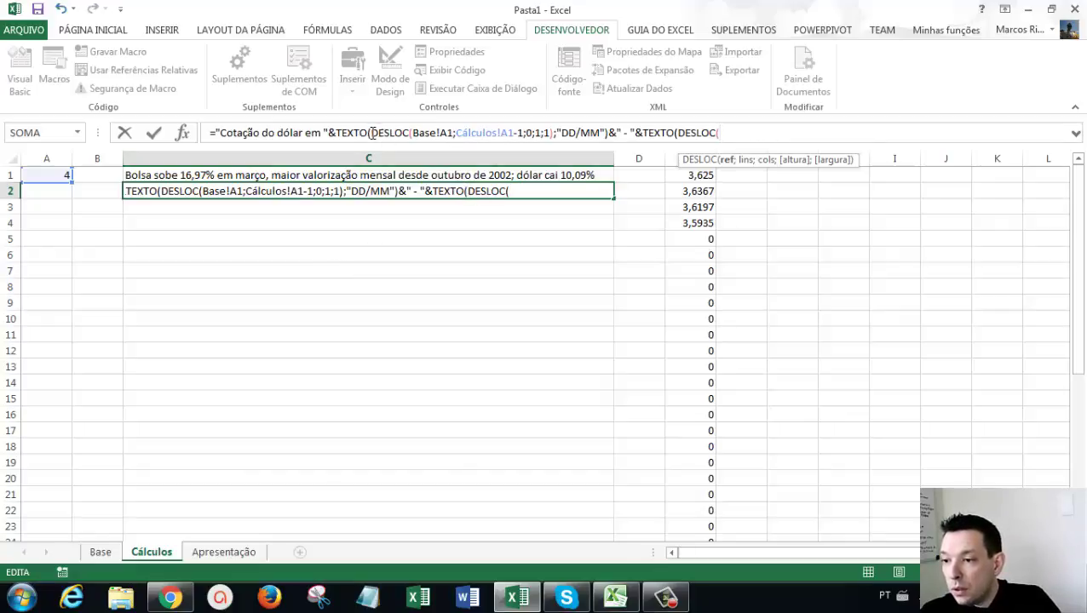
# Step: Reuse a copy of the date lookup as its argument, pointing it at Base!E1
pyautogui.moveTo(371, 133); pyautogui.dragTo(602, 132)
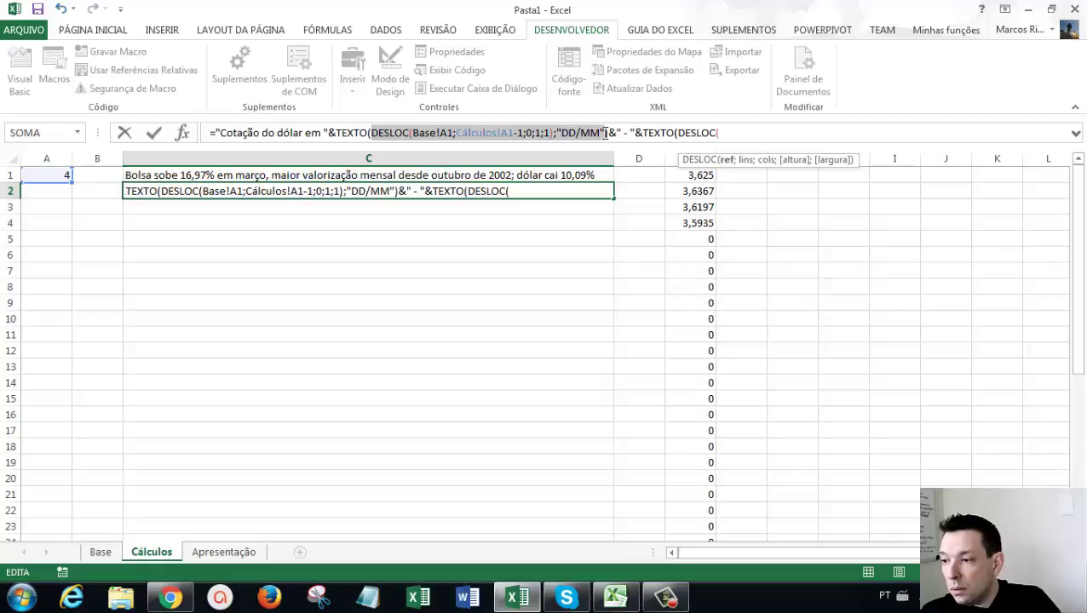
pyautogui.hotkey('ctrl', 'c')
pyautogui.click(767, 129)
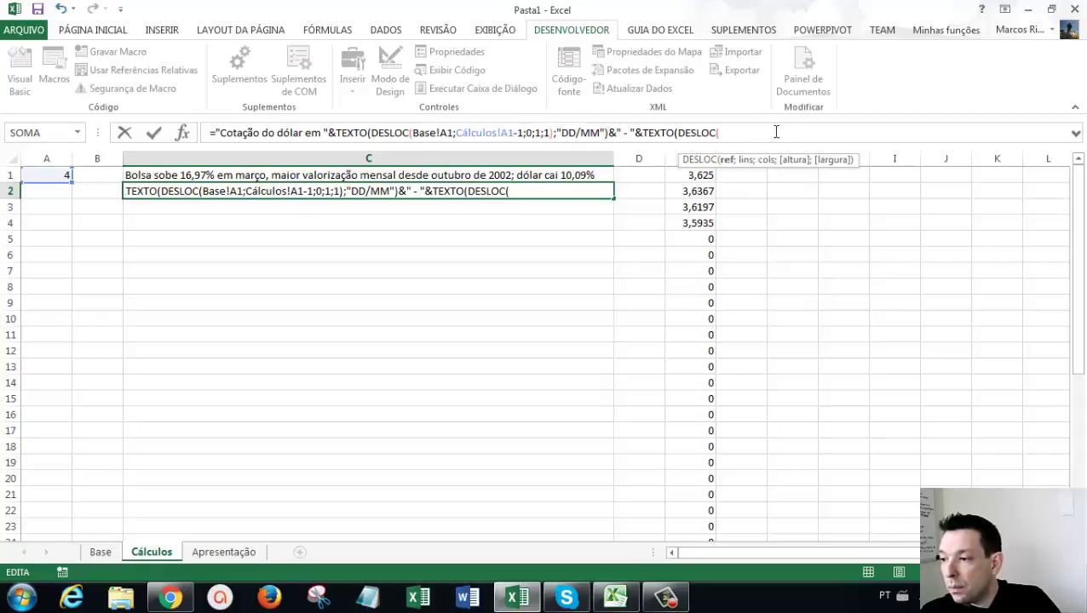
pyautogui.hotkey('ctrl', 'v')
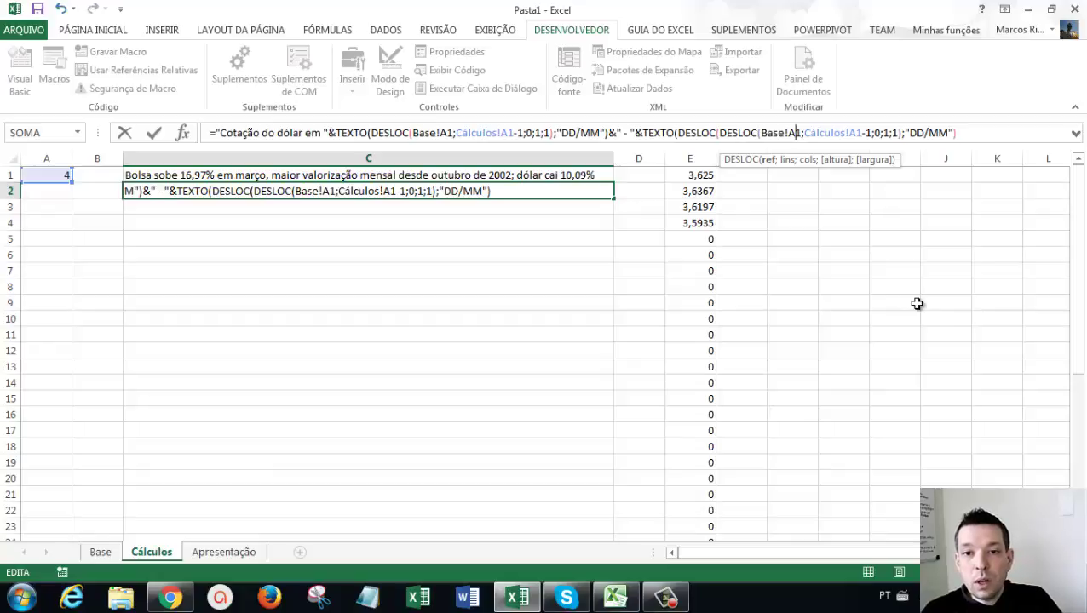
pyautogui.press('BackSpace')
pyautogui.write('E')
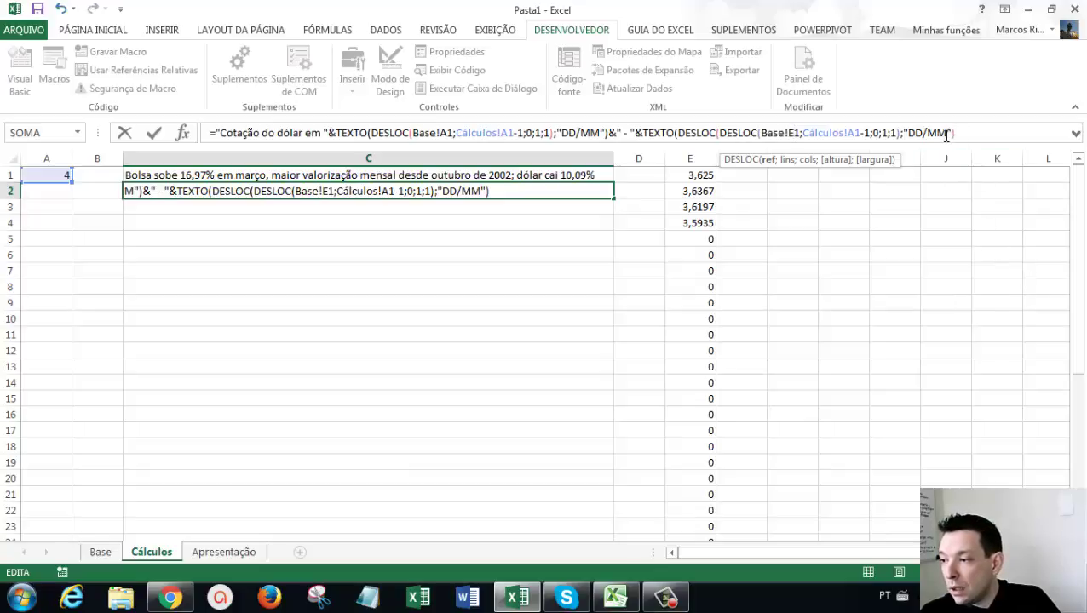
# Step: Replace the copied DD/MM format with "R$ #.##0,0000" and close the parenthesis
pyautogui.moveTo(947, 134); pyautogui.dragTo(907, 133)
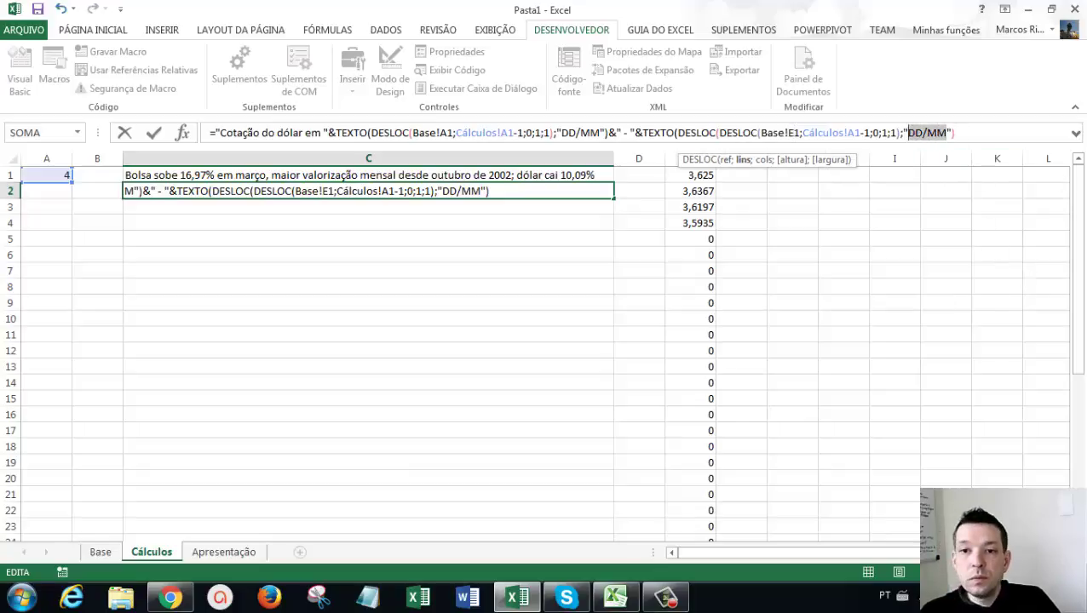
pyautogui.press('BackSpace')
pyautogui.write('r$')
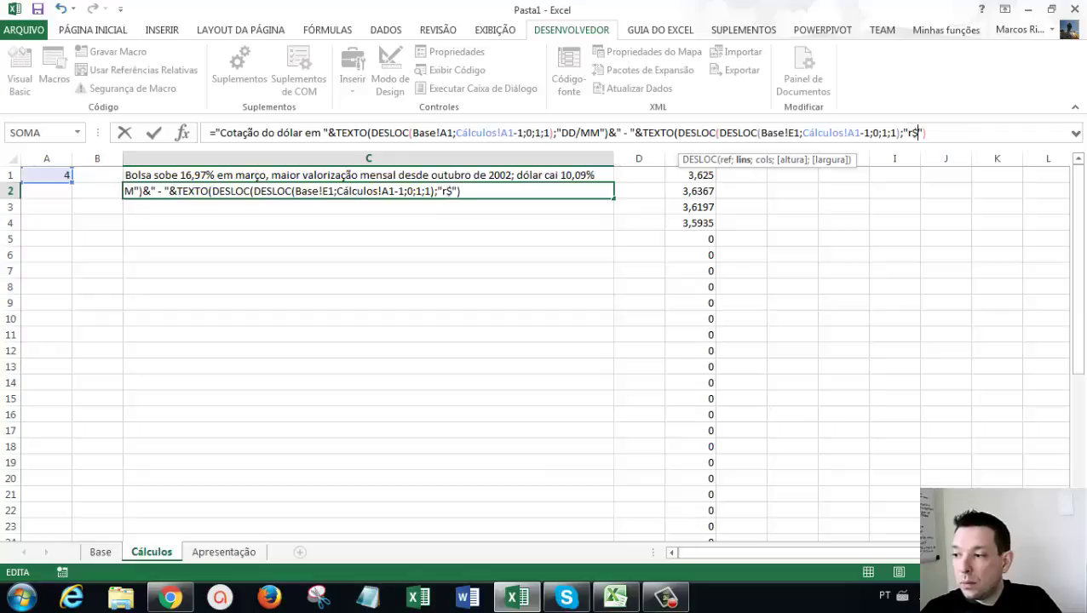
pyautogui.press('BackSpace')
pyautogui.write('R$')
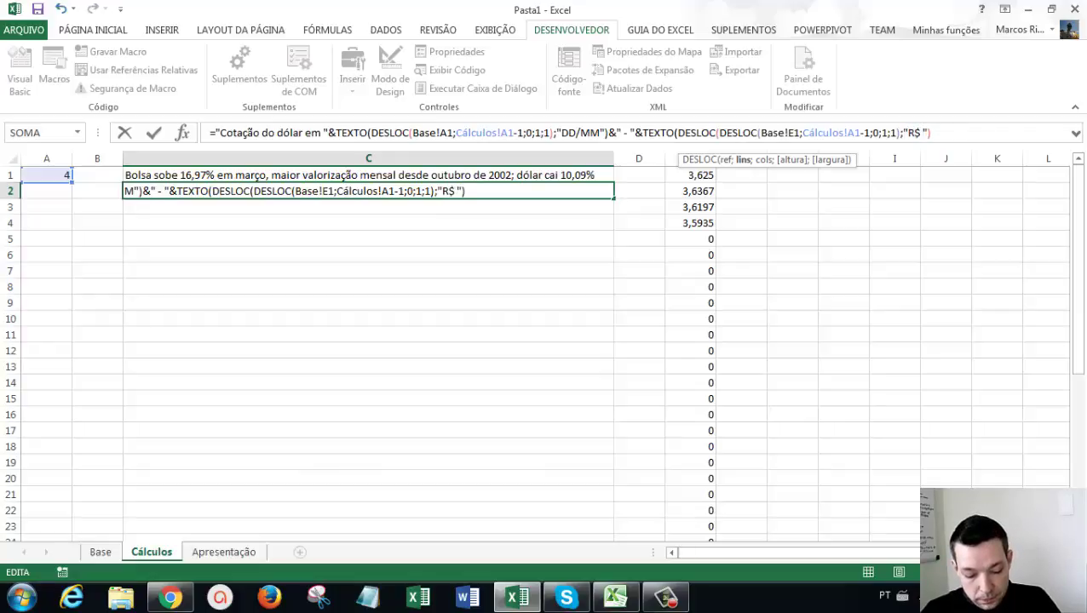
pyautogui.write(' #')
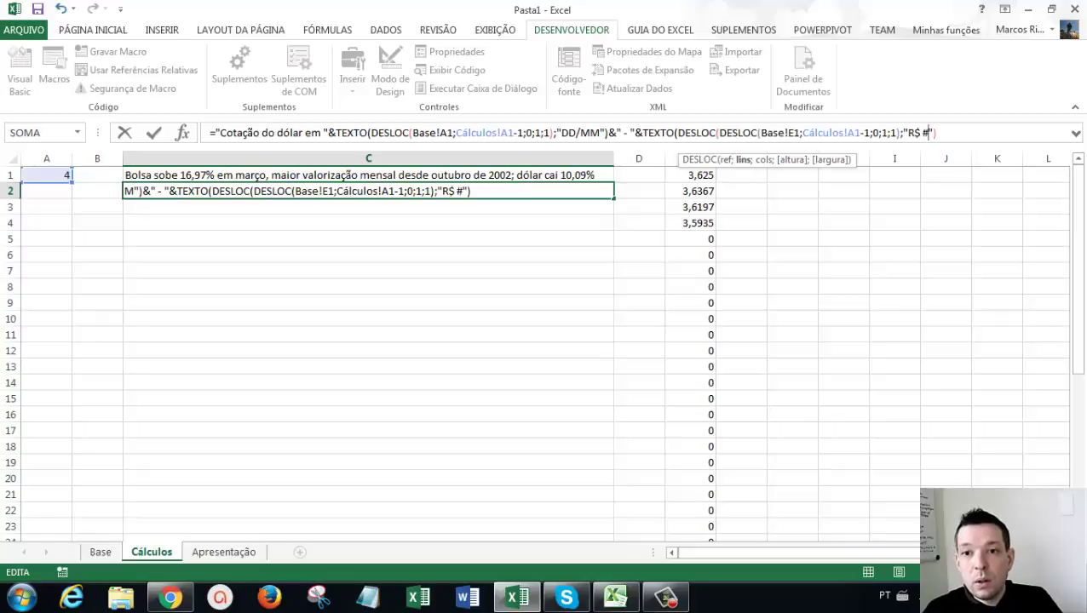
pyautogui.write('.##')
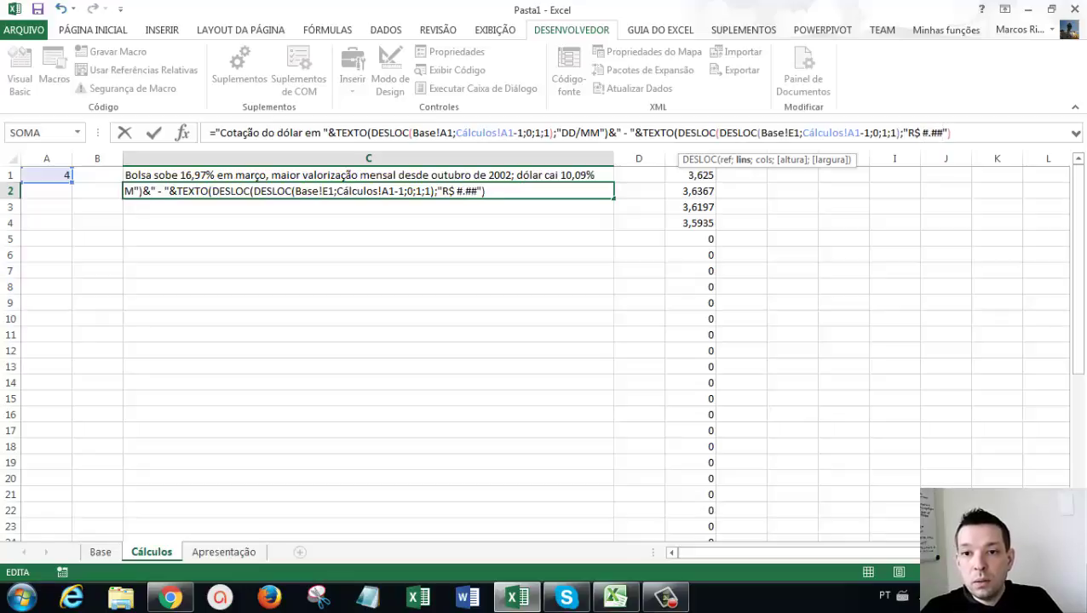
pyautogui.write('0,')
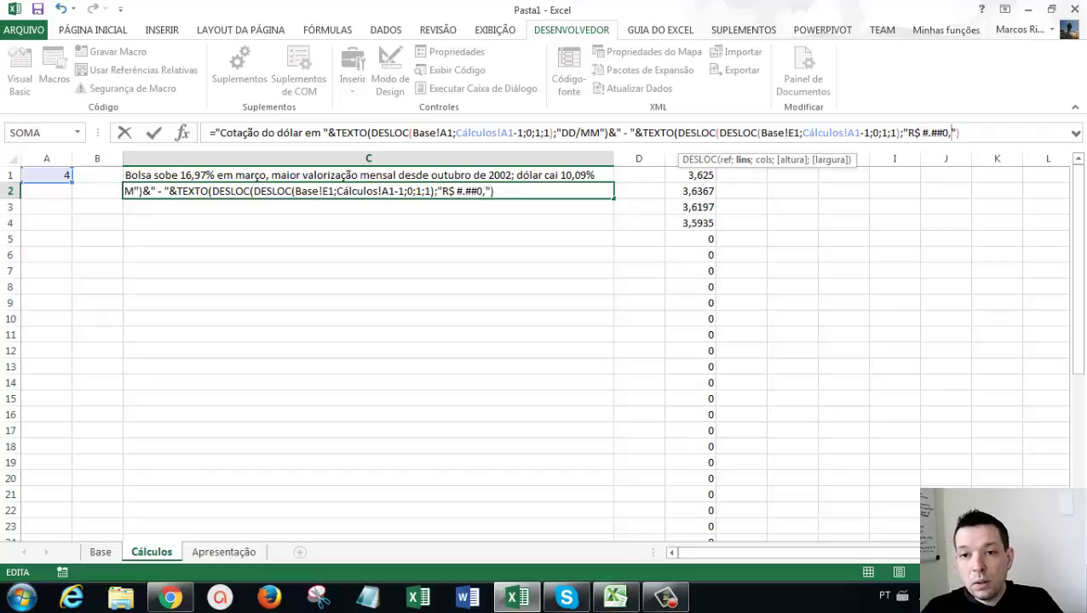
pyautogui.write('000')
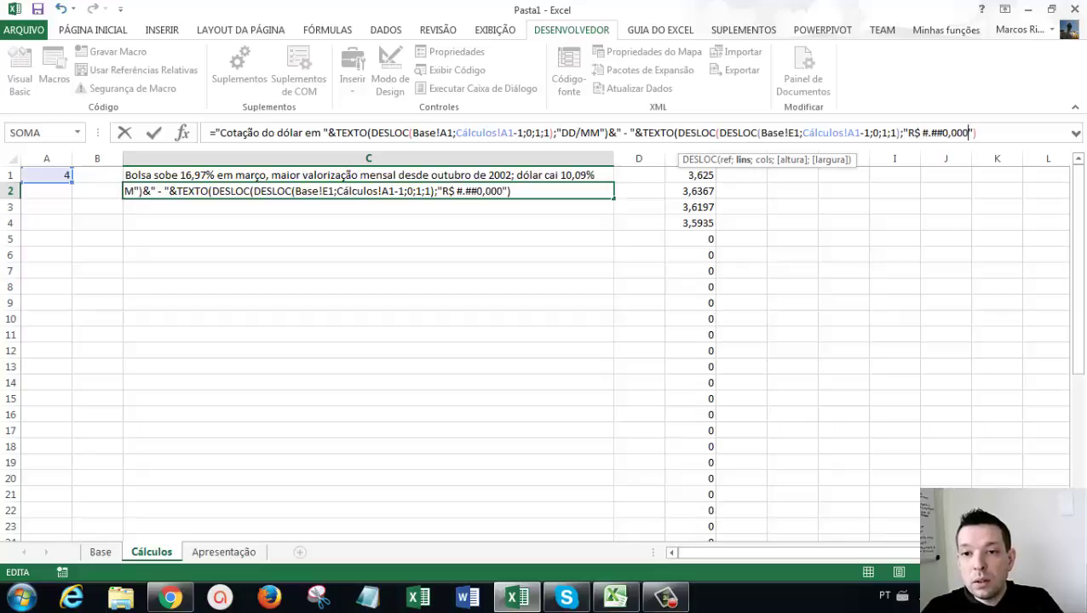
pyautogui.write('0')
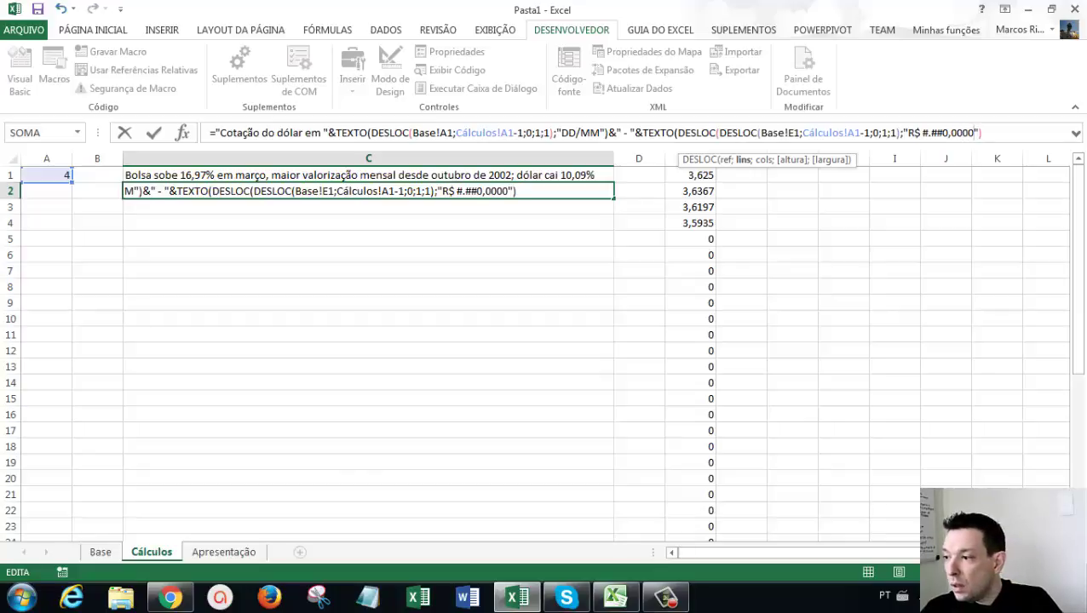
pyautogui.click(982, 132)
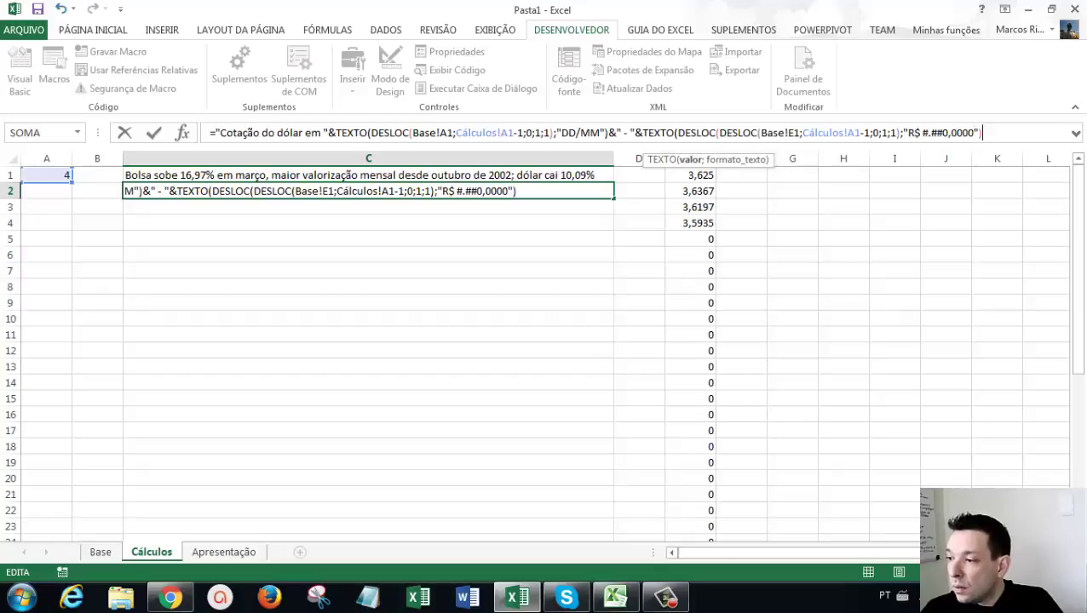
pyautogui.write(')')
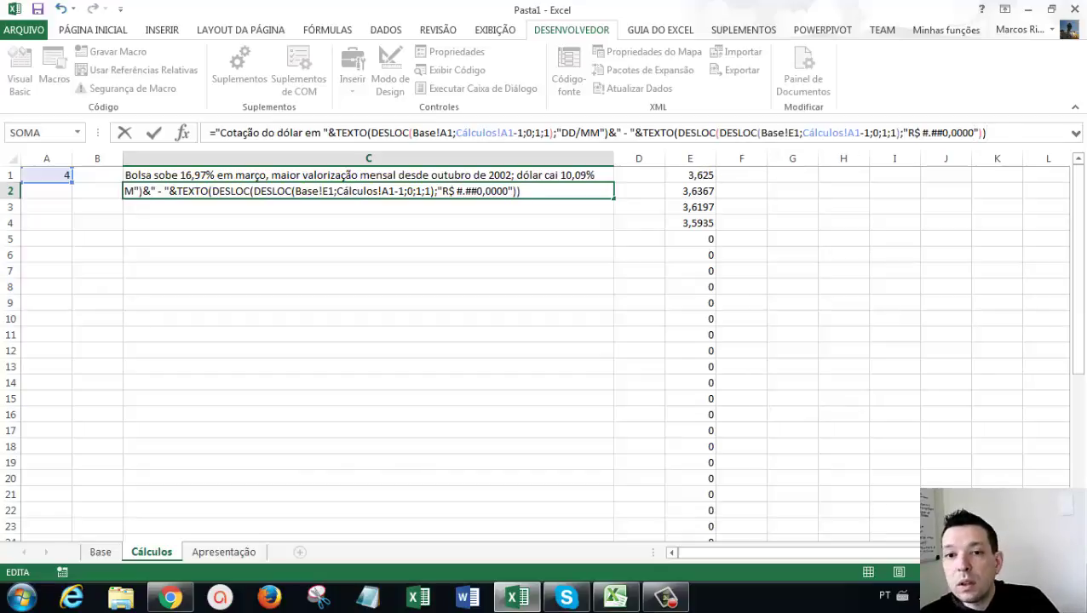
# Step: Remove the duplicated DESLOC( and surplus parenthesis, then commit the caption formula
pyautogui.click(899, 132)
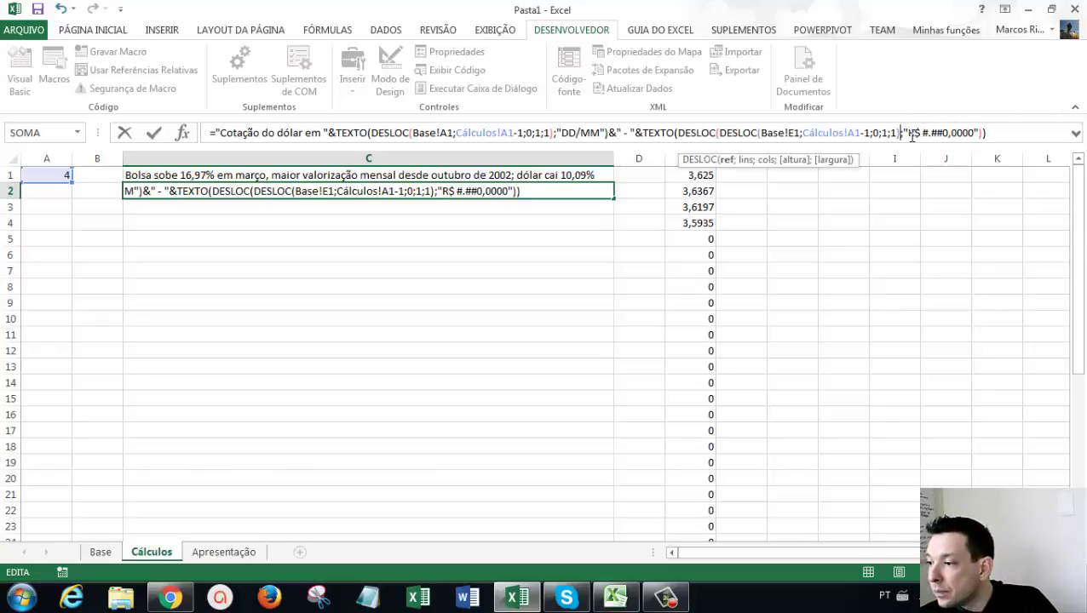
pyautogui.click(899, 132)
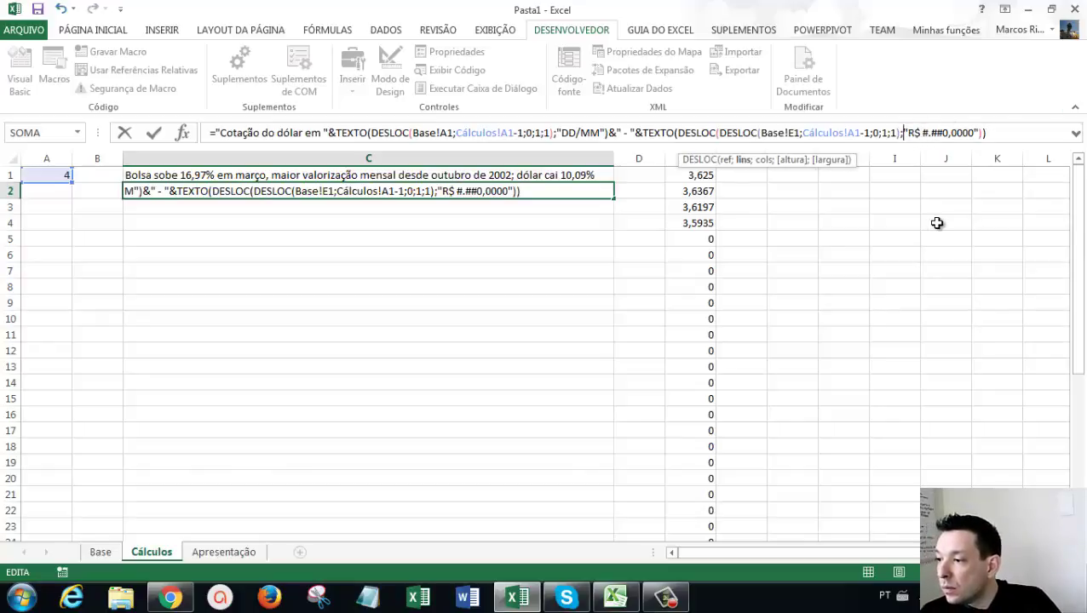
pyautogui.press('Left')
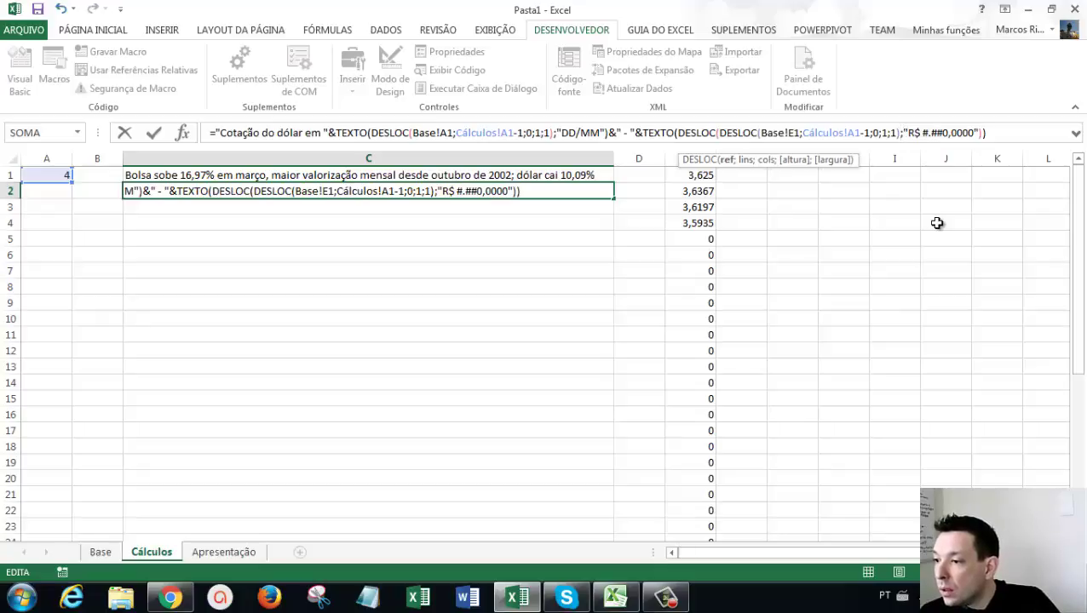
pyautogui.doubleClick(698, 132)
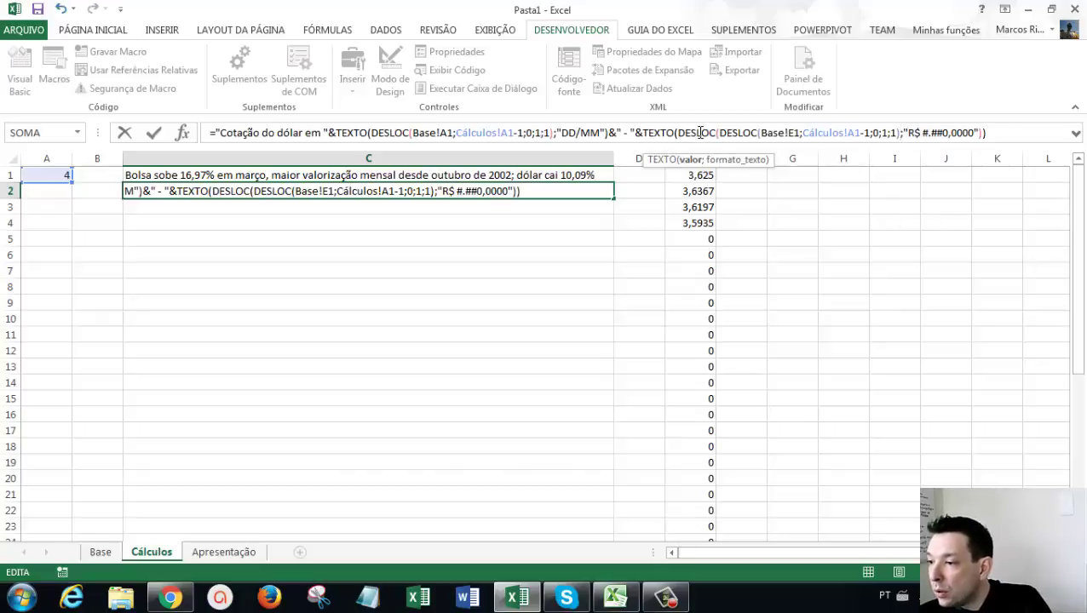
pyautogui.press('Delete')
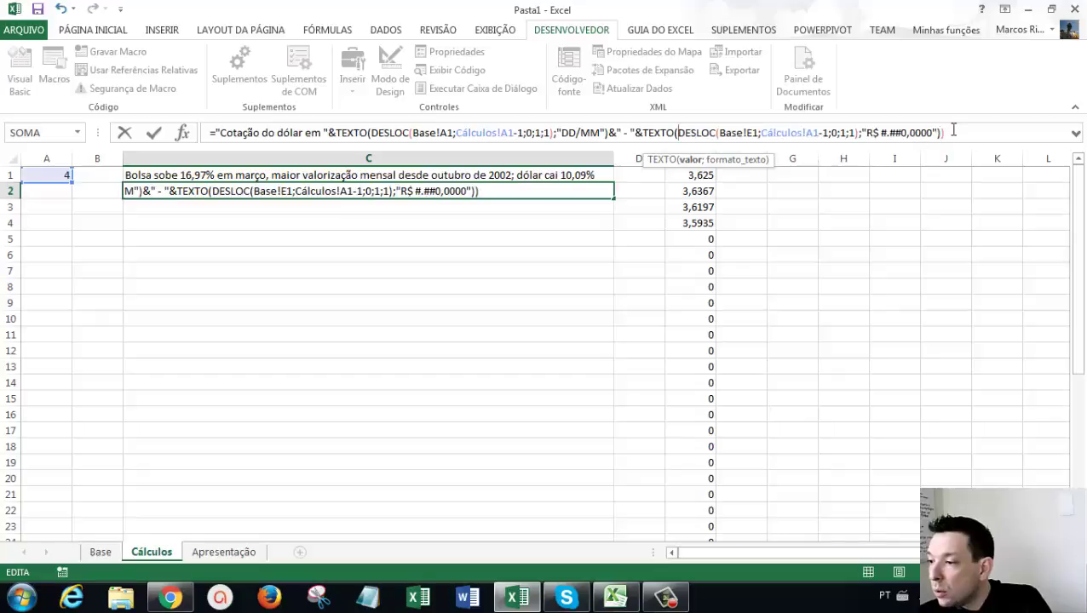
pyautogui.click(960, 131)
pyautogui.press('BackSpace')
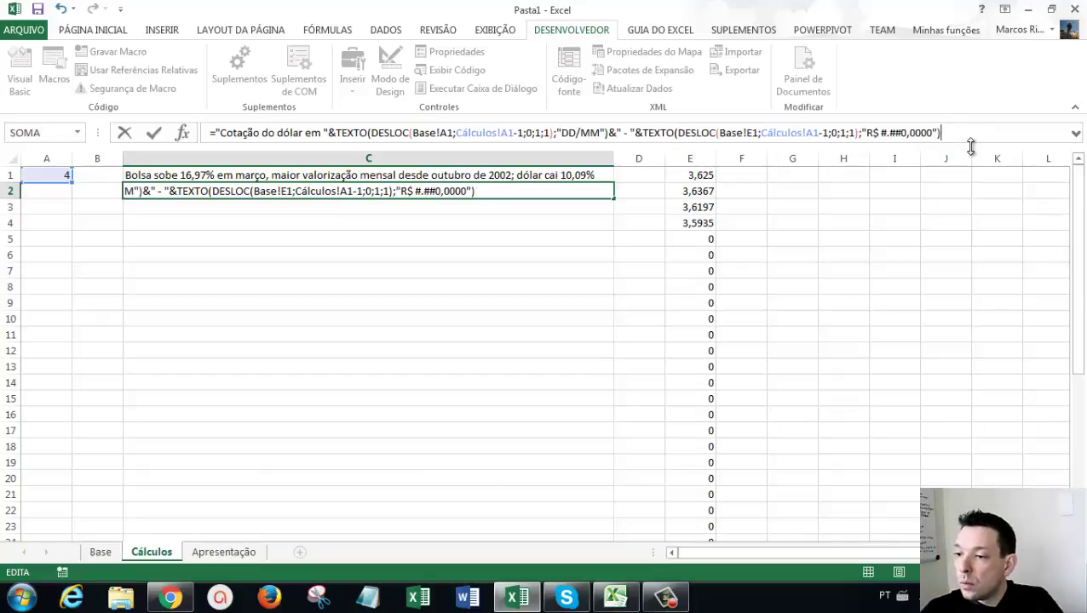
pyautogui.press('Return')
pyautogui.press('Up')
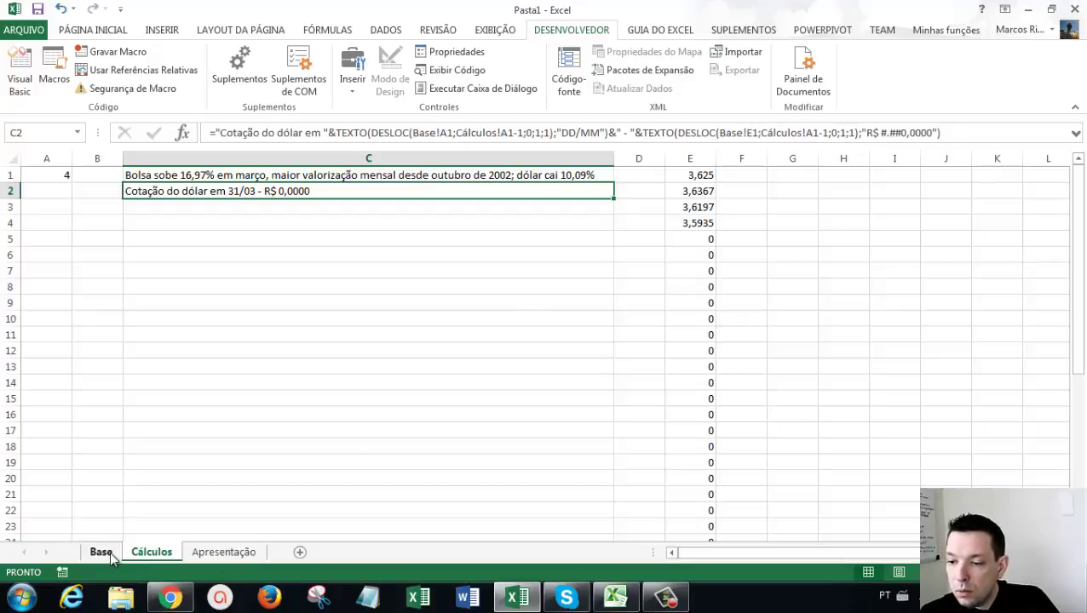
pyautogui.click(109, 555)
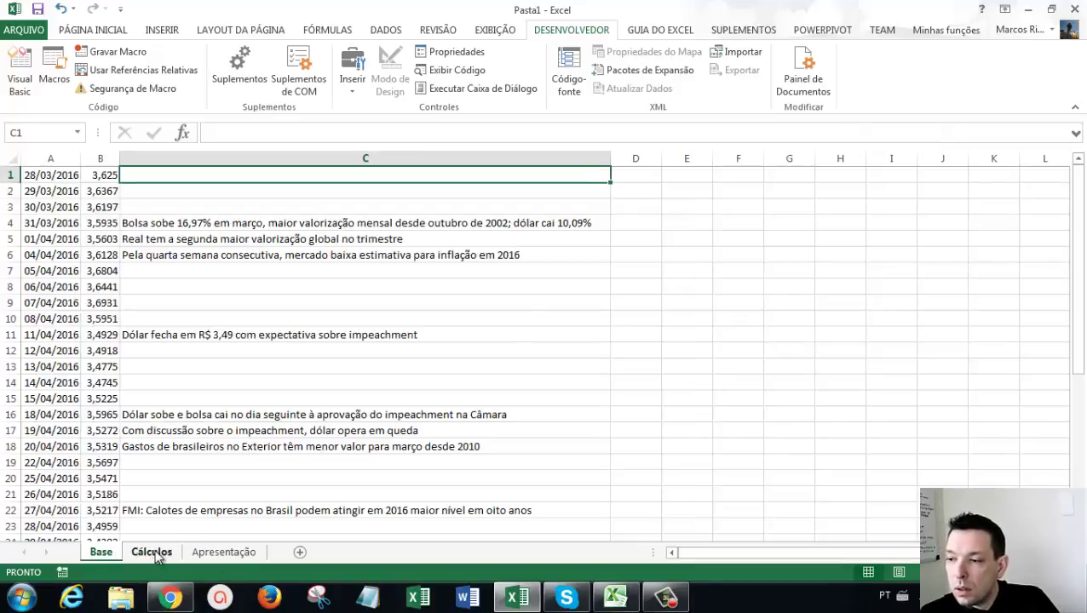
pyautogui.click(151, 552)
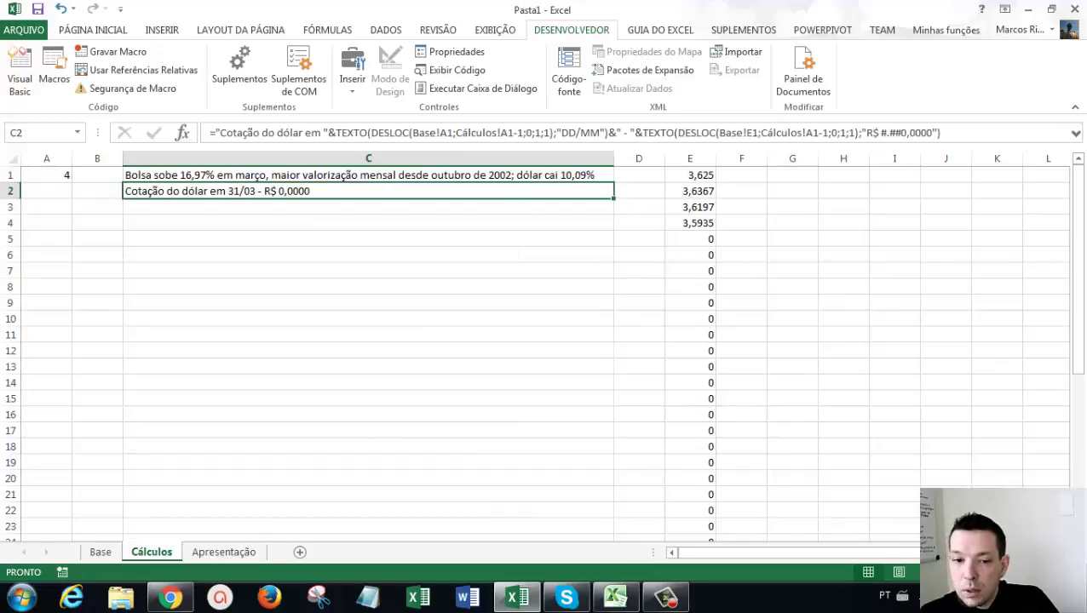
pyautogui.hotkey('alt', 'Tab')
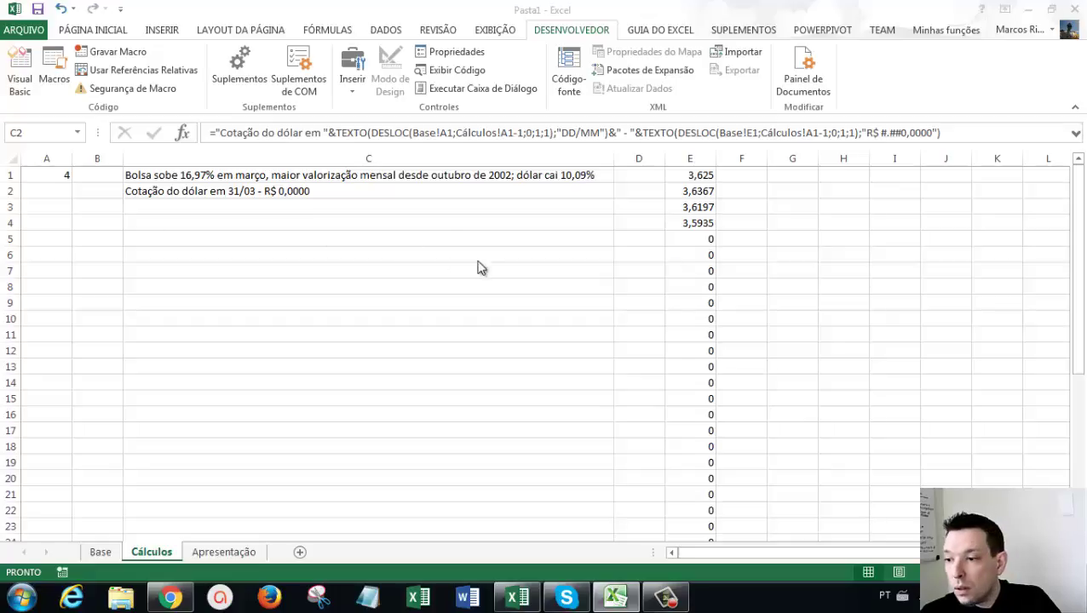
pyautogui.click(404, 216)
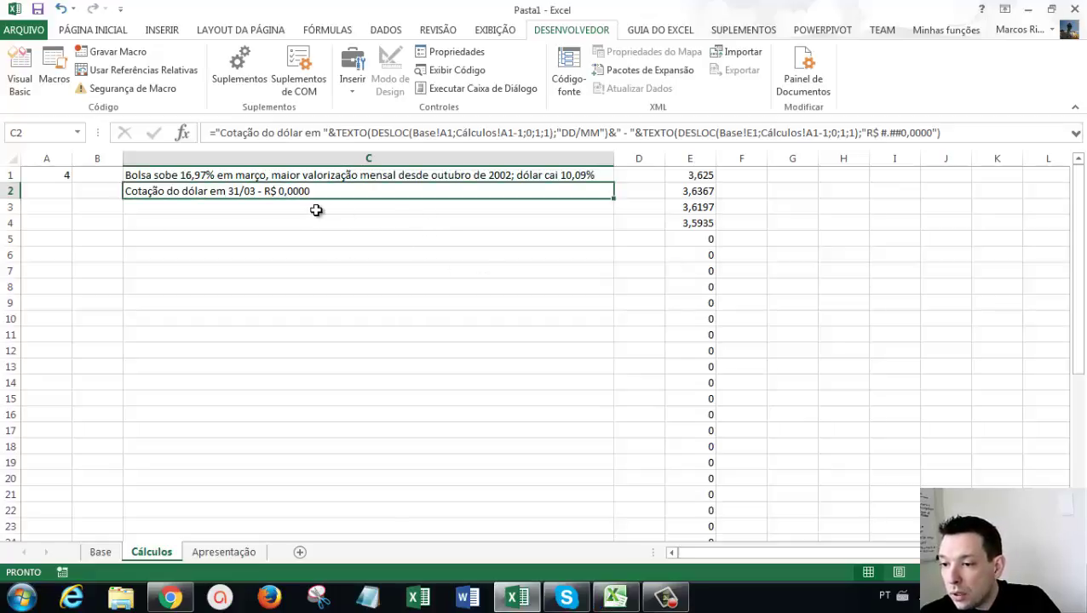
pyautogui.click(53, 205)
pyautogui.click(54, 190)
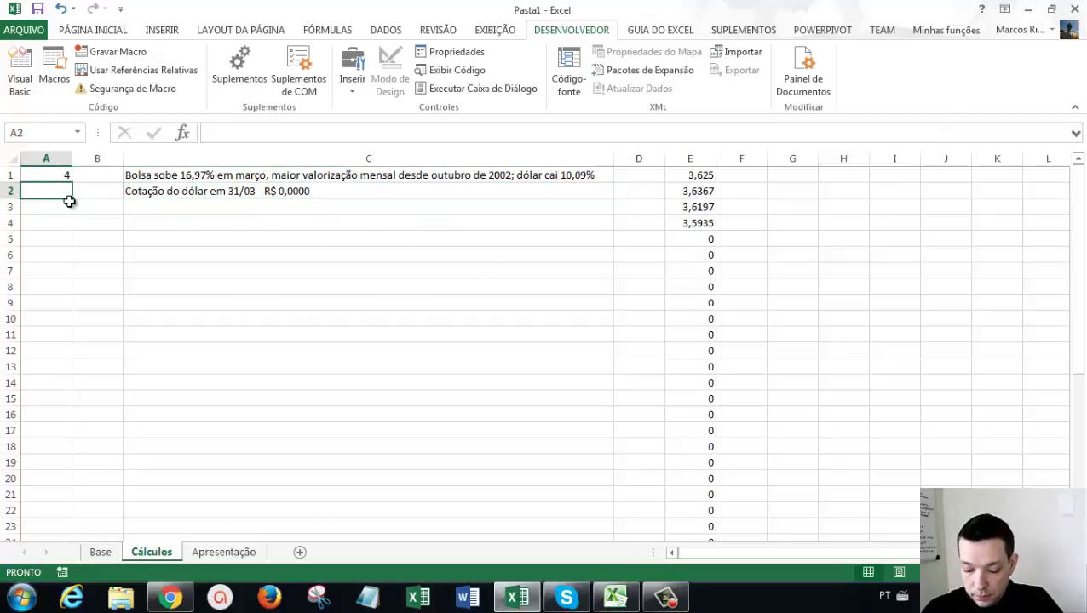
pyautogui.write('=')
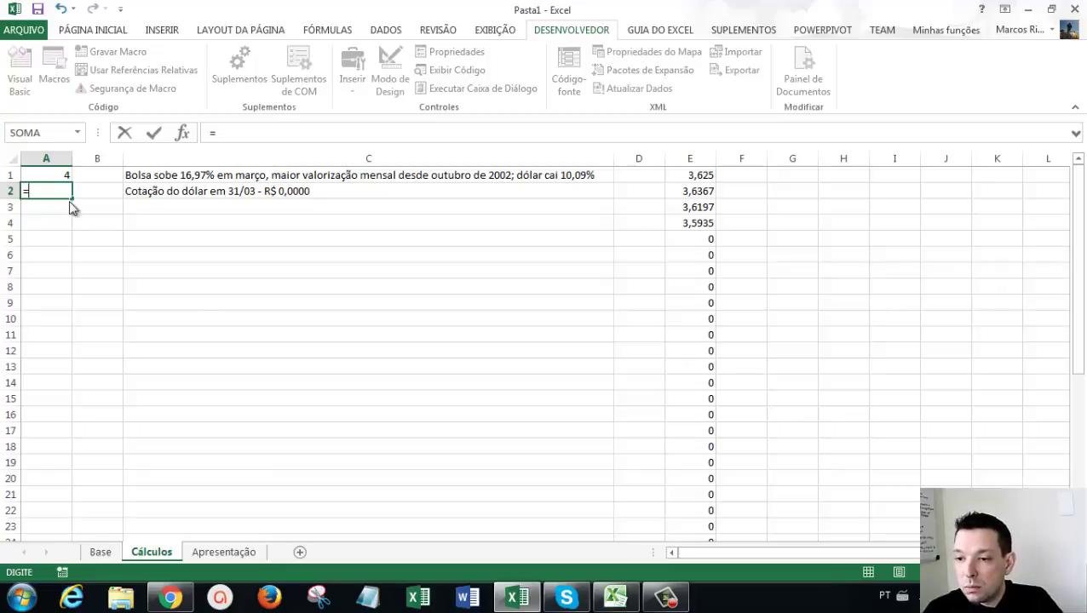
pyautogui.write('máximo(')
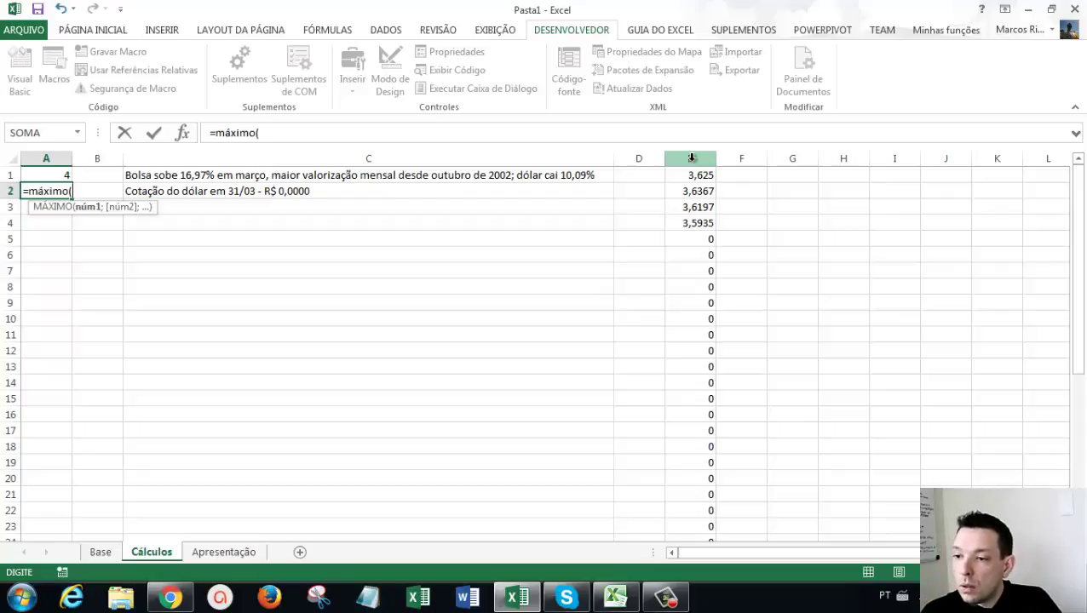
pyautogui.press('Escape')
pyautogui.click(253, 193)
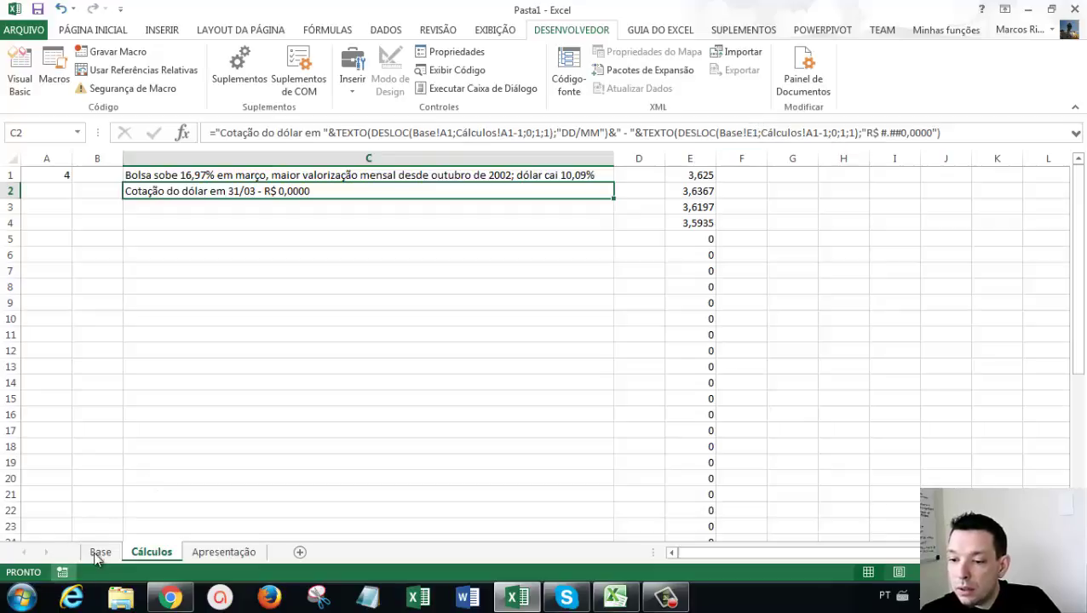
# Step: Change the caption's rate reference from Base!E1 to Base!B1 so C2 shows R$ 3,5935
pyautogui.click(100, 552)
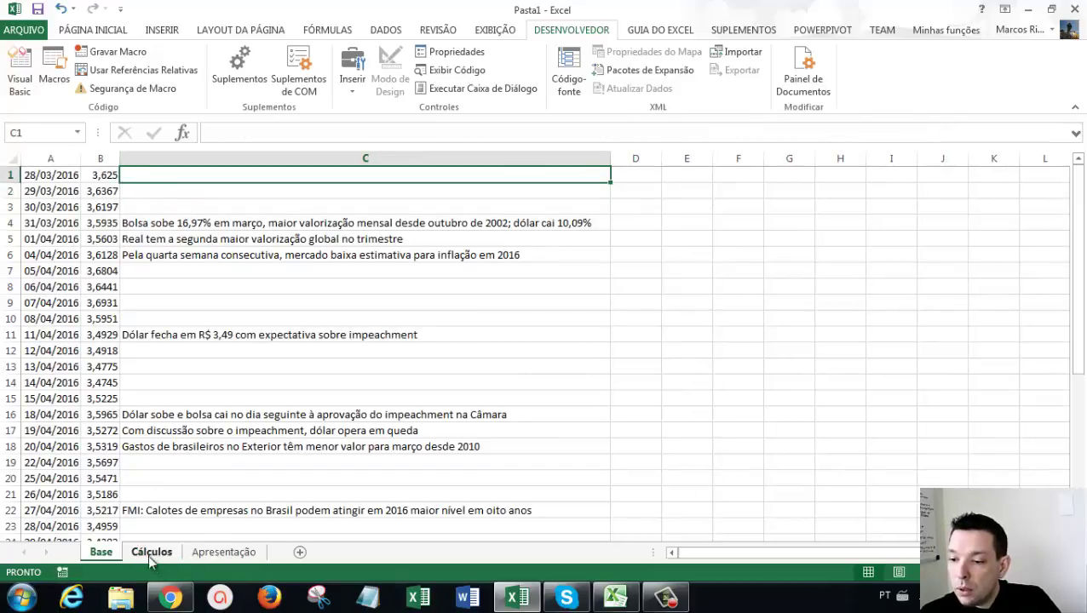
pyautogui.click(152, 552)
pyautogui.click(750, 133)
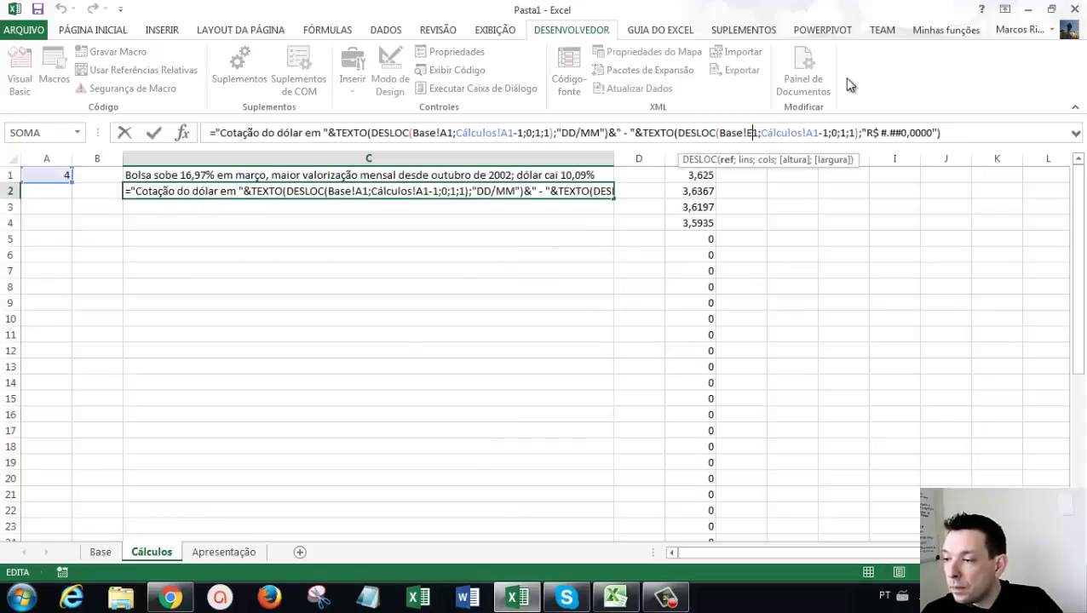
pyautogui.press('BackSpace')
pyautogui.write('B')
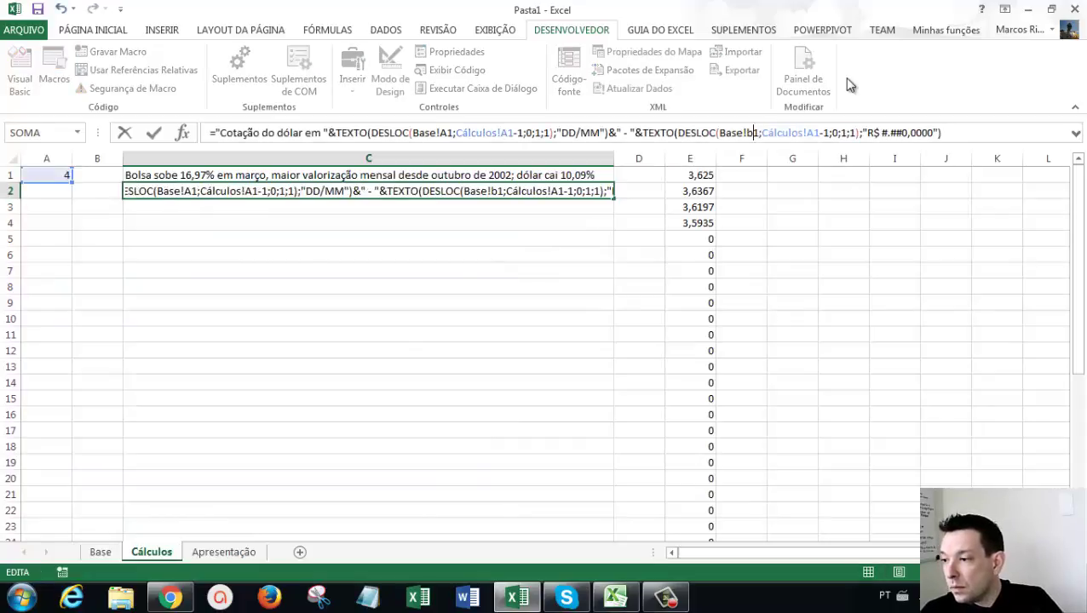
pyautogui.press('Return')
pyautogui.press('Up')
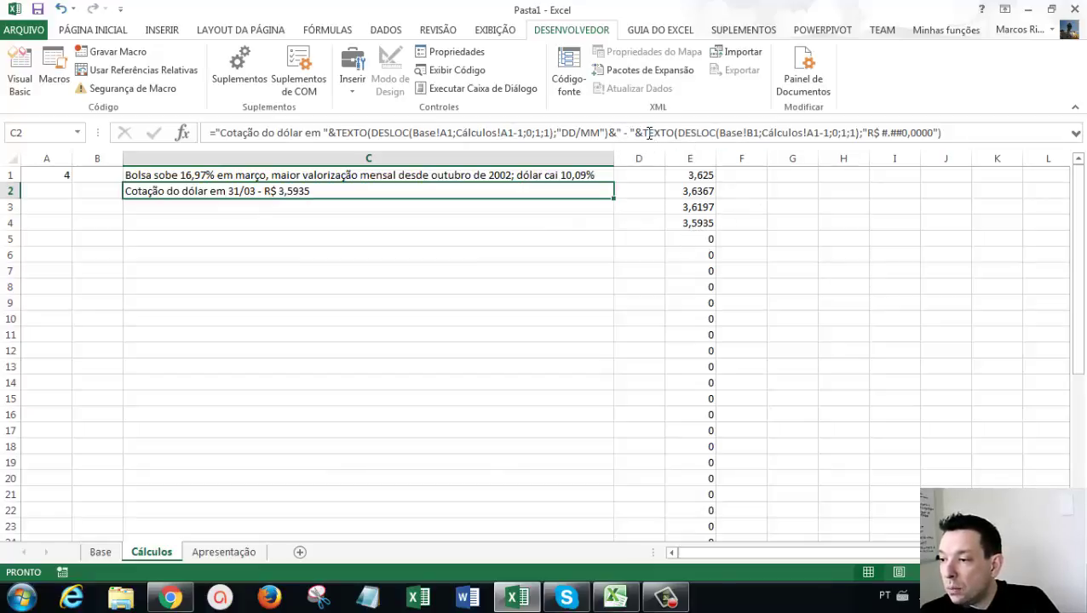
# Step: Walk through the C2 caption's parts: separators, DESLOC lookup and R$ #.##0,0000 format, without changes
pyautogui.click(645, 133)
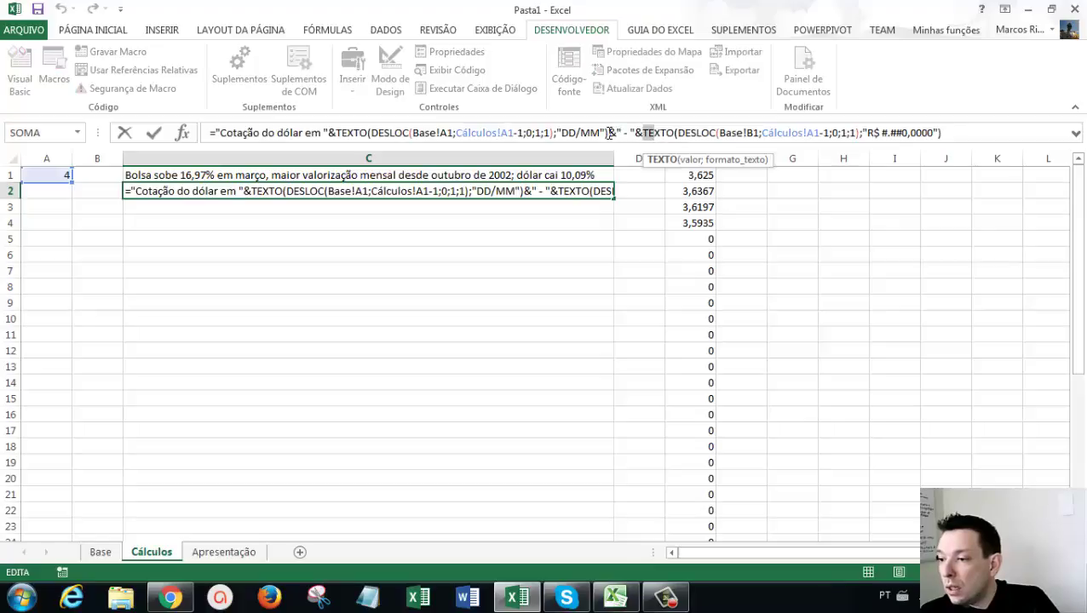
pyautogui.moveTo(607, 133); pyautogui.dragTo(615, 134)
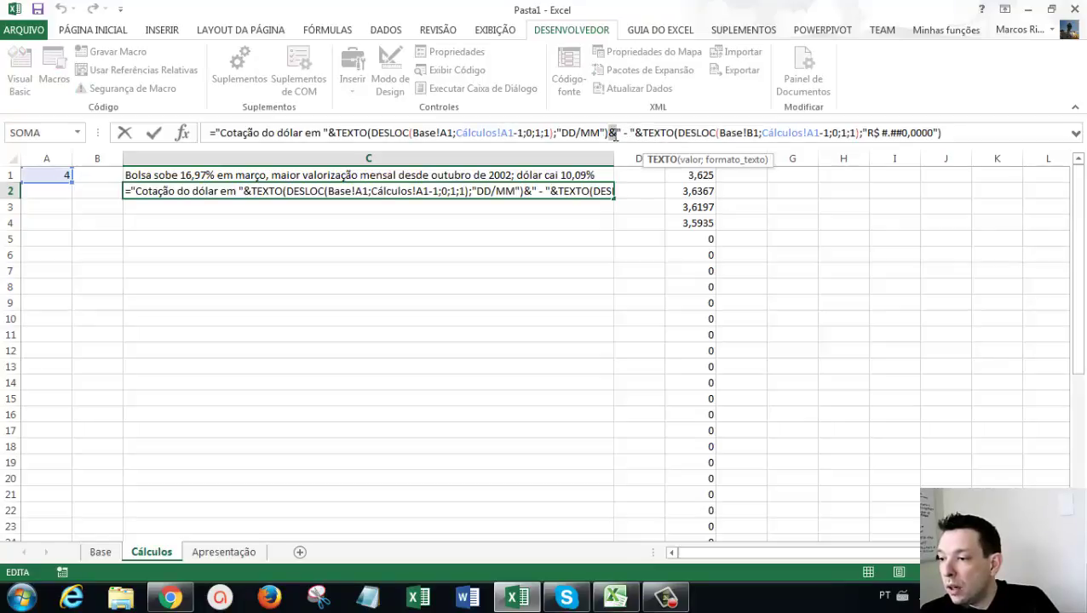
pyautogui.moveTo(616, 134); pyautogui.dragTo(637, 134)
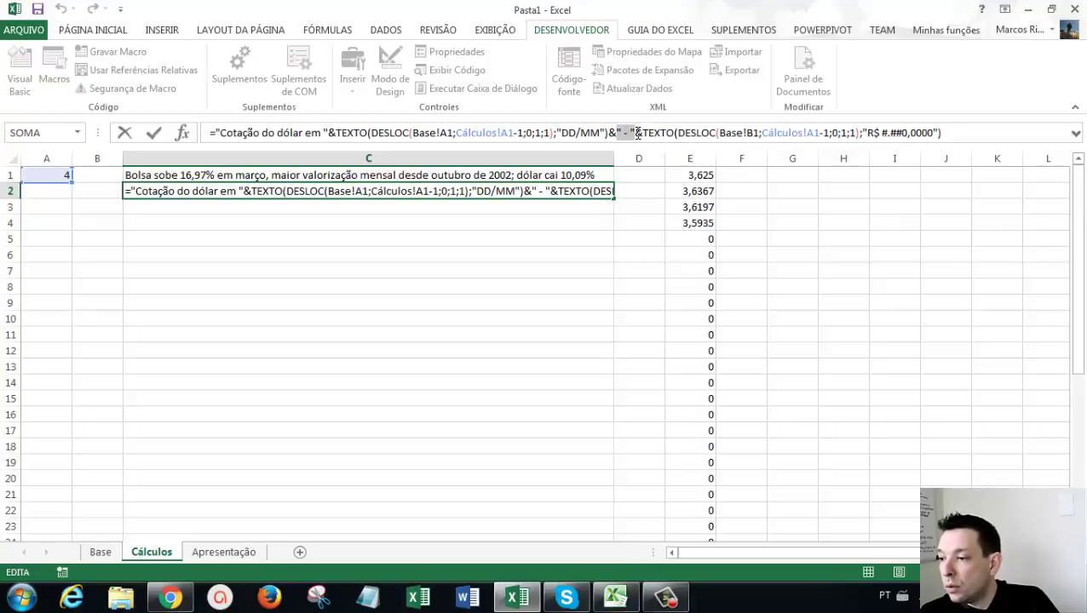
pyautogui.click(636, 134)
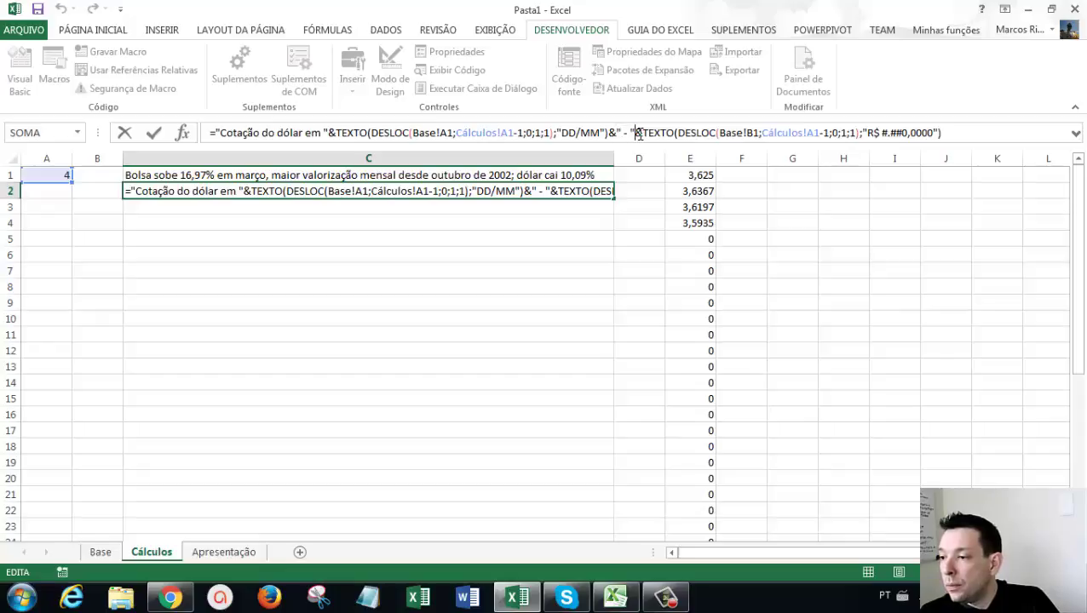
pyautogui.moveTo(637, 134); pyautogui.dragTo(681, 135)
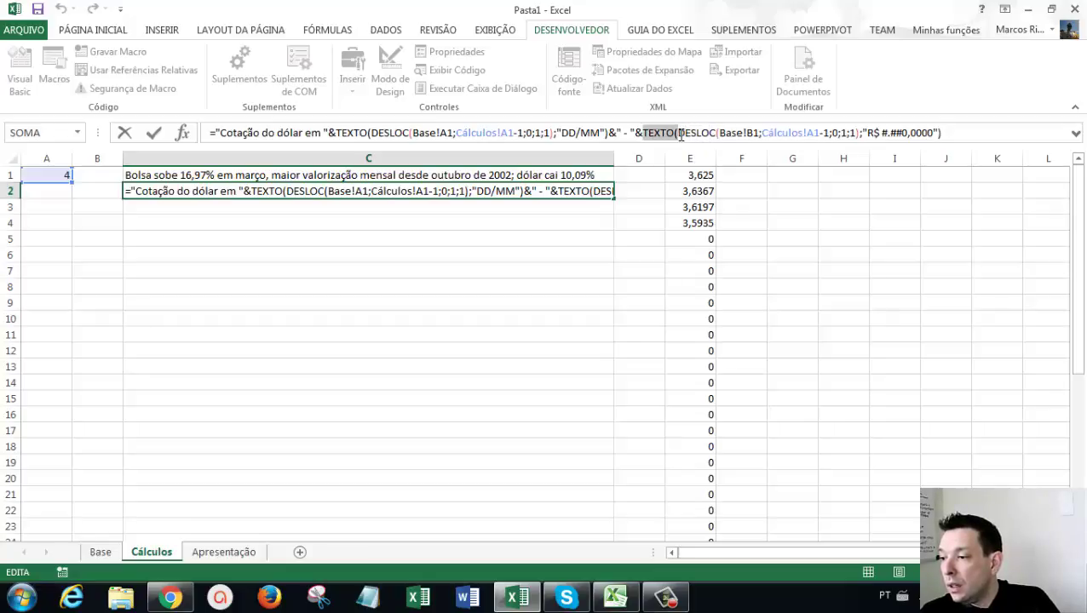
pyautogui.doubleClick(688, 134)
pyautogui.keyDown('shift'); pyautogui.click(862, 133); pyautogui.keyUp('shift')
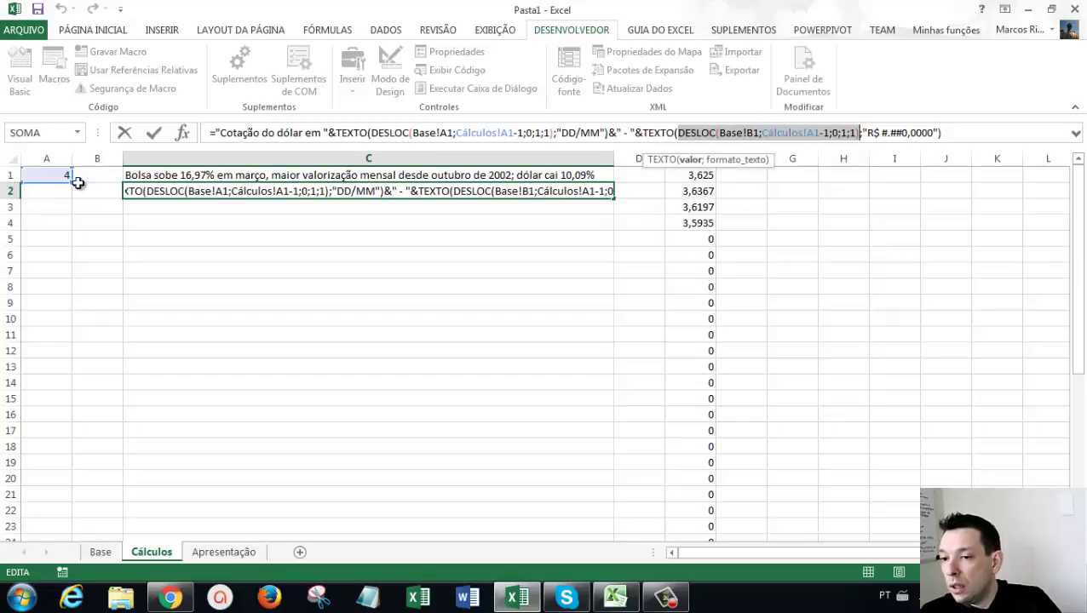
pyautogui.moveTo(864, 133); pyautogui.dragTo(940, 132)
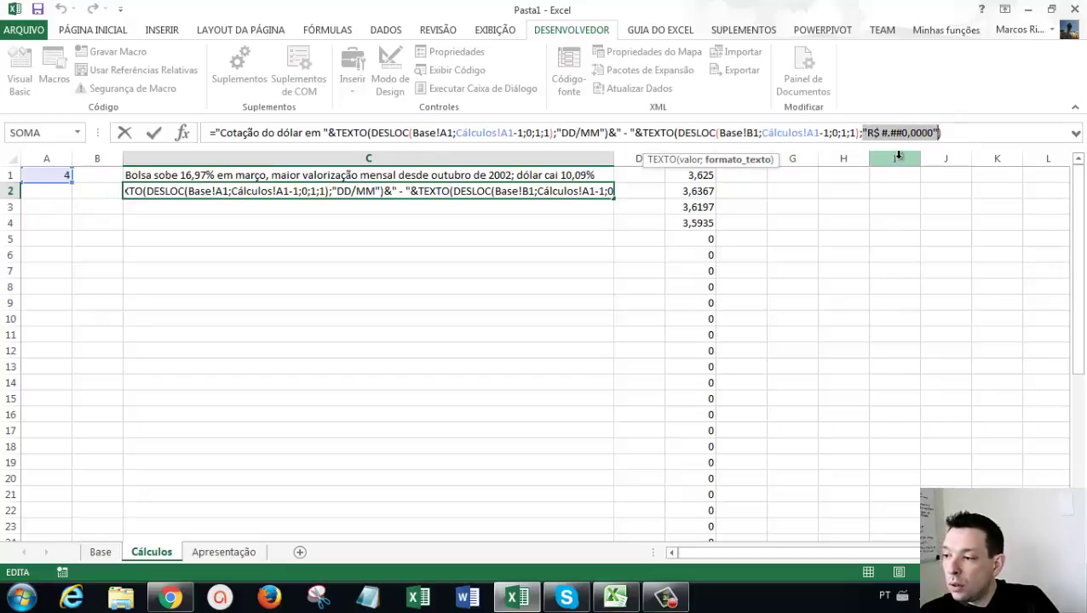
pyautogui.press('Escape')
# Step: Inspect E2's formula, then switch to the Apresentação sheet
pyautogui.click(425, 264)
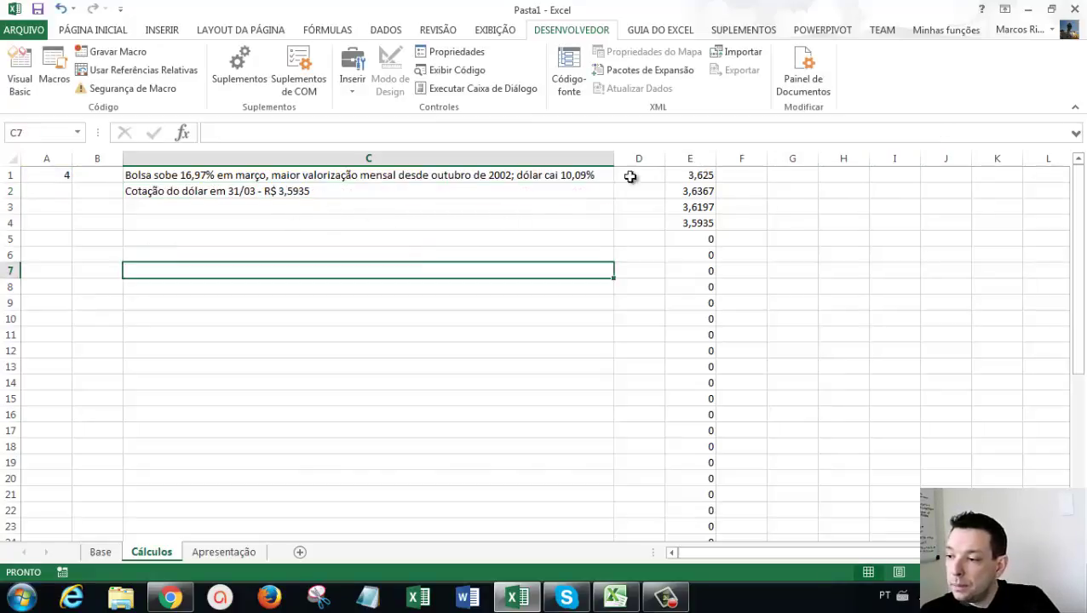
pyautogui.click(697, 188)
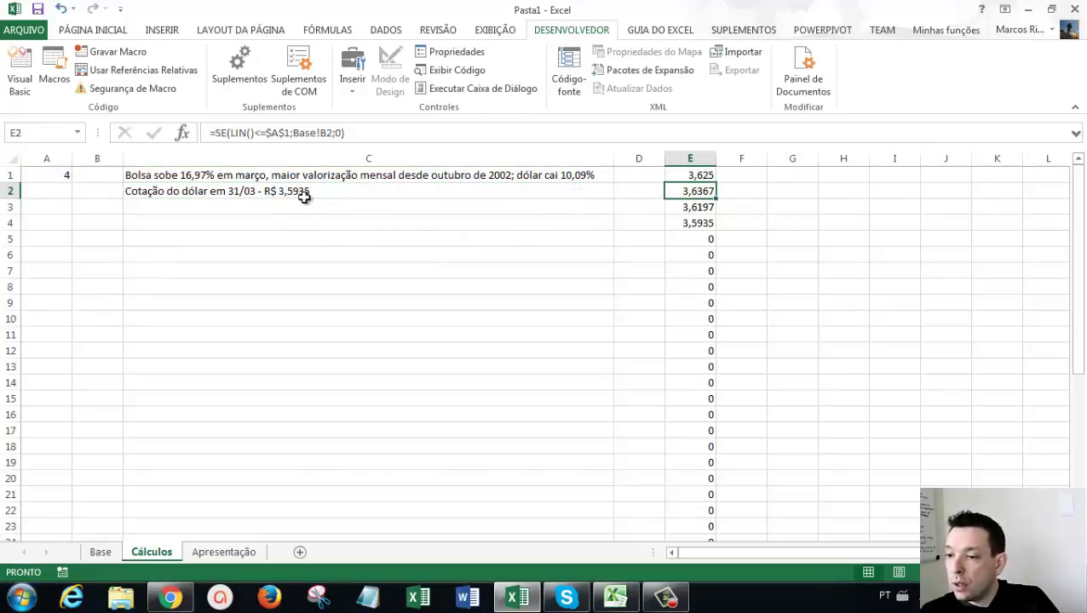
pyautogui.click(380, 271)
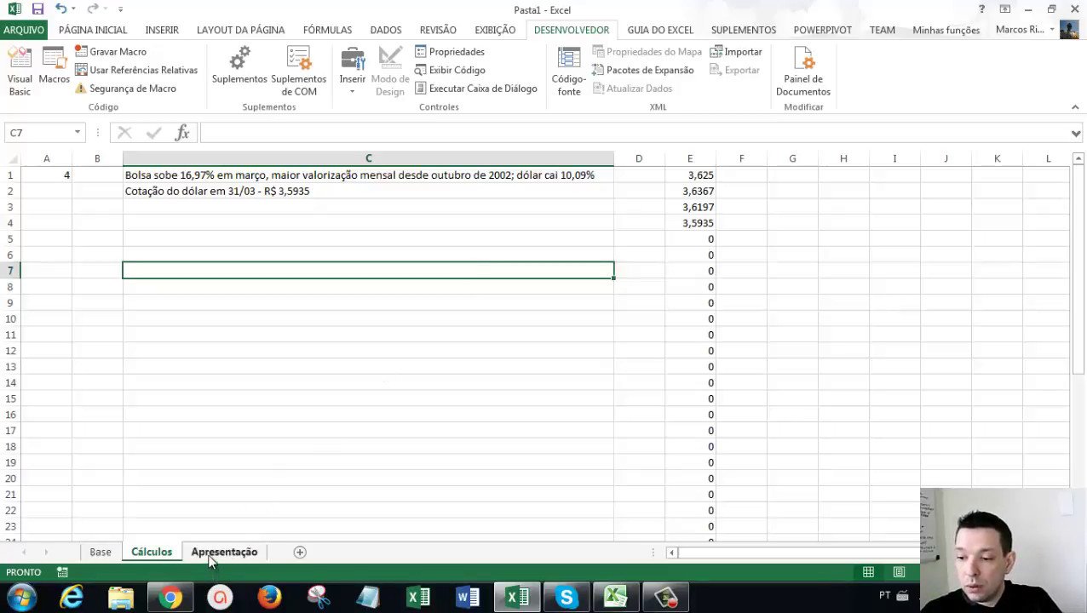
pyautogui.click(234, 553)
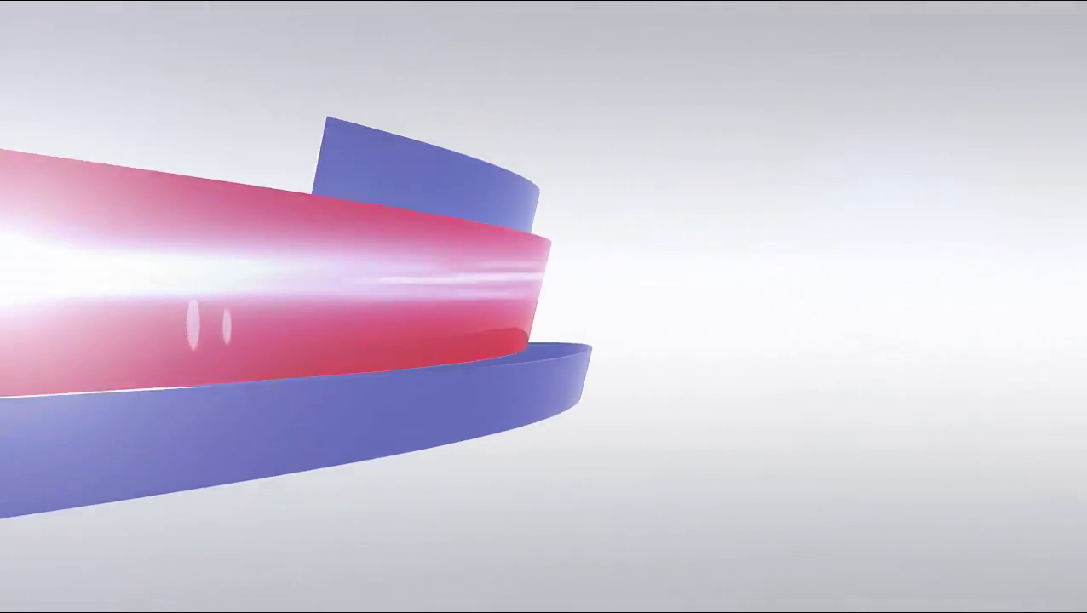